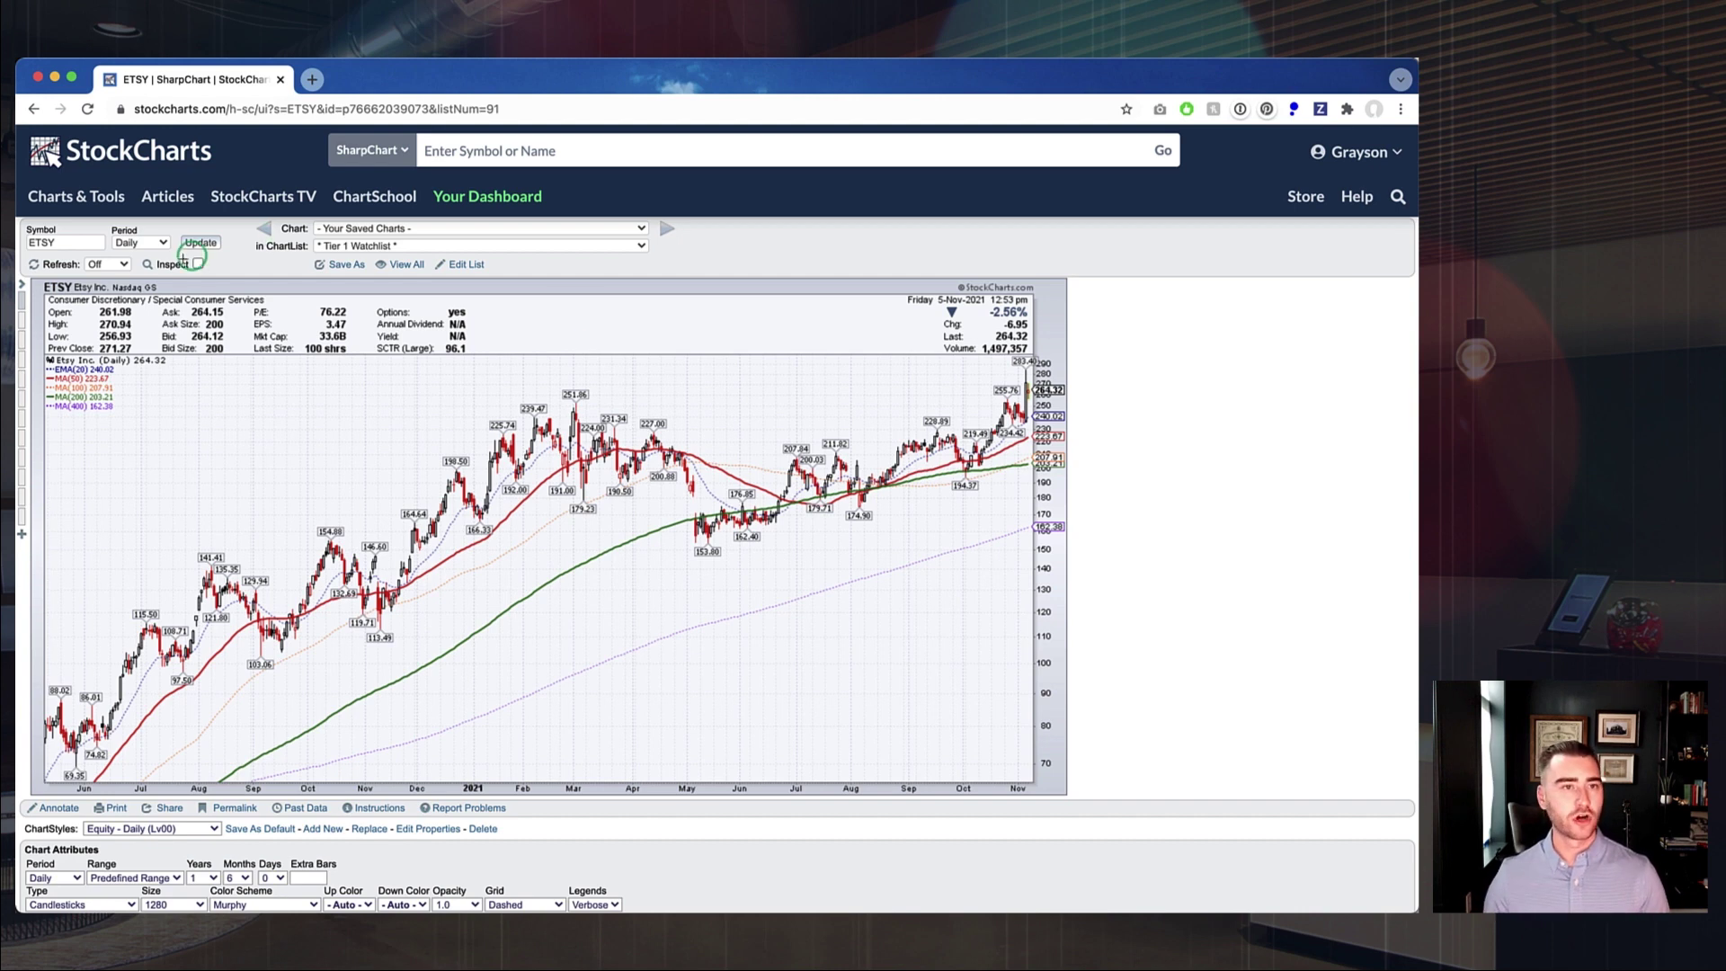
Step: Slide out the Your Saved ChartStyles panel, listing the Equity Daily Lv00–Lv04 styles, beside the ETSY chart
click(24, 285)
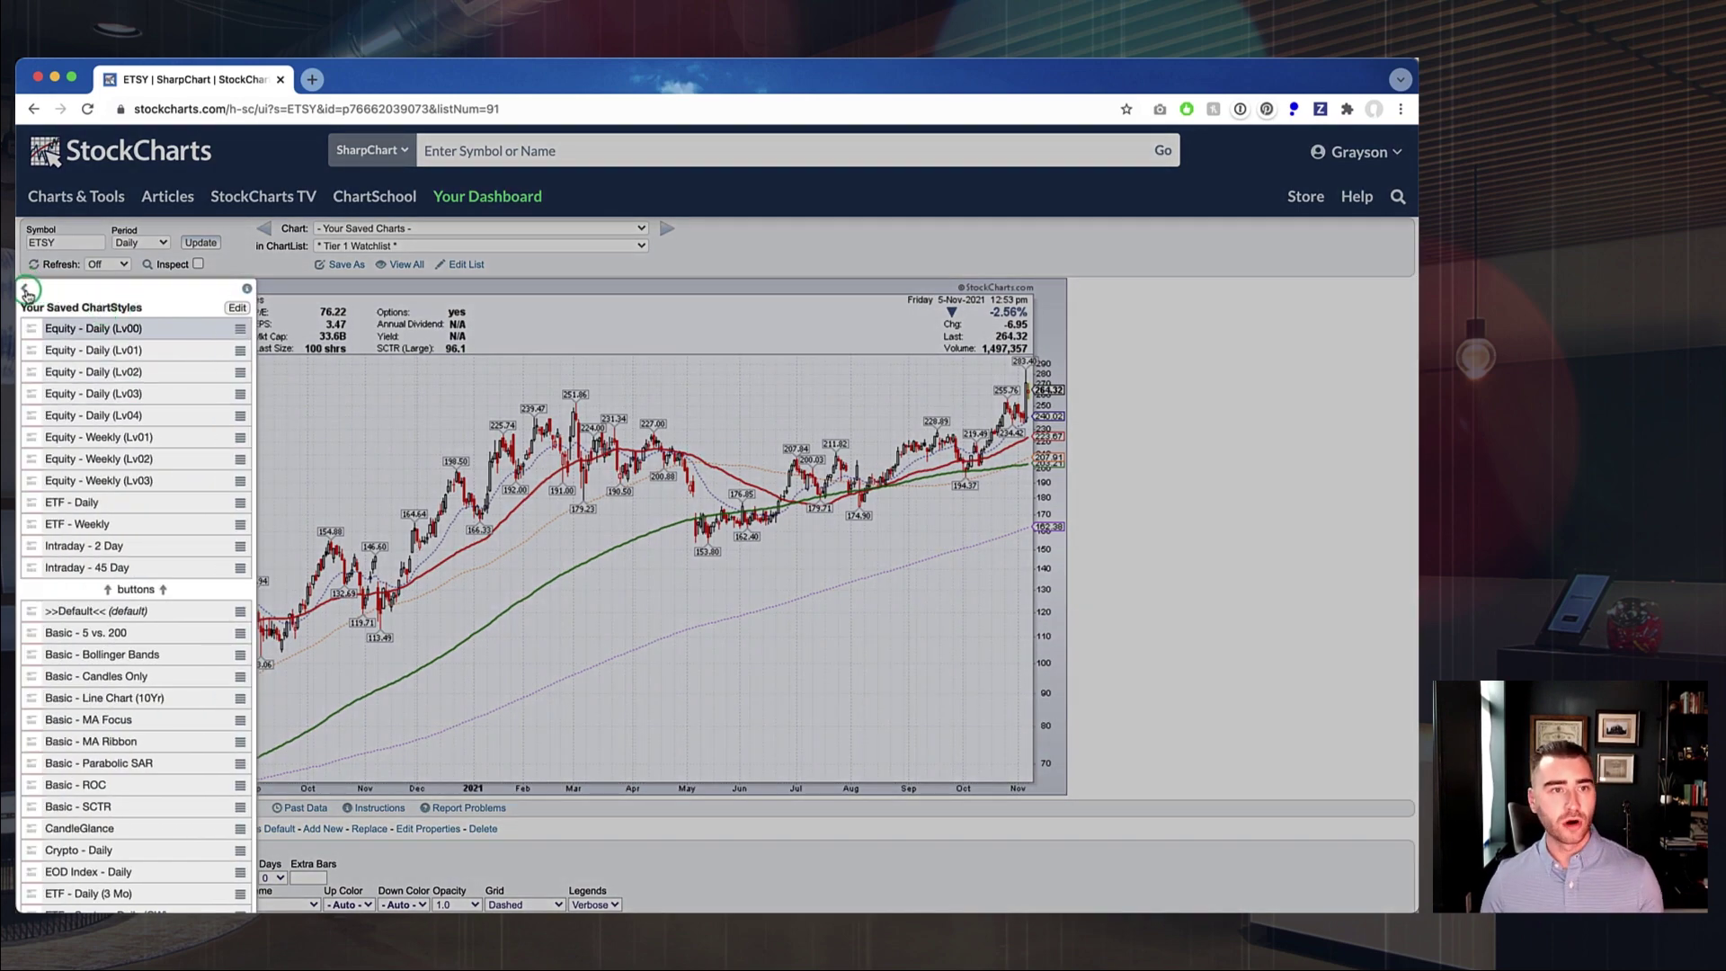
click(26, 291)
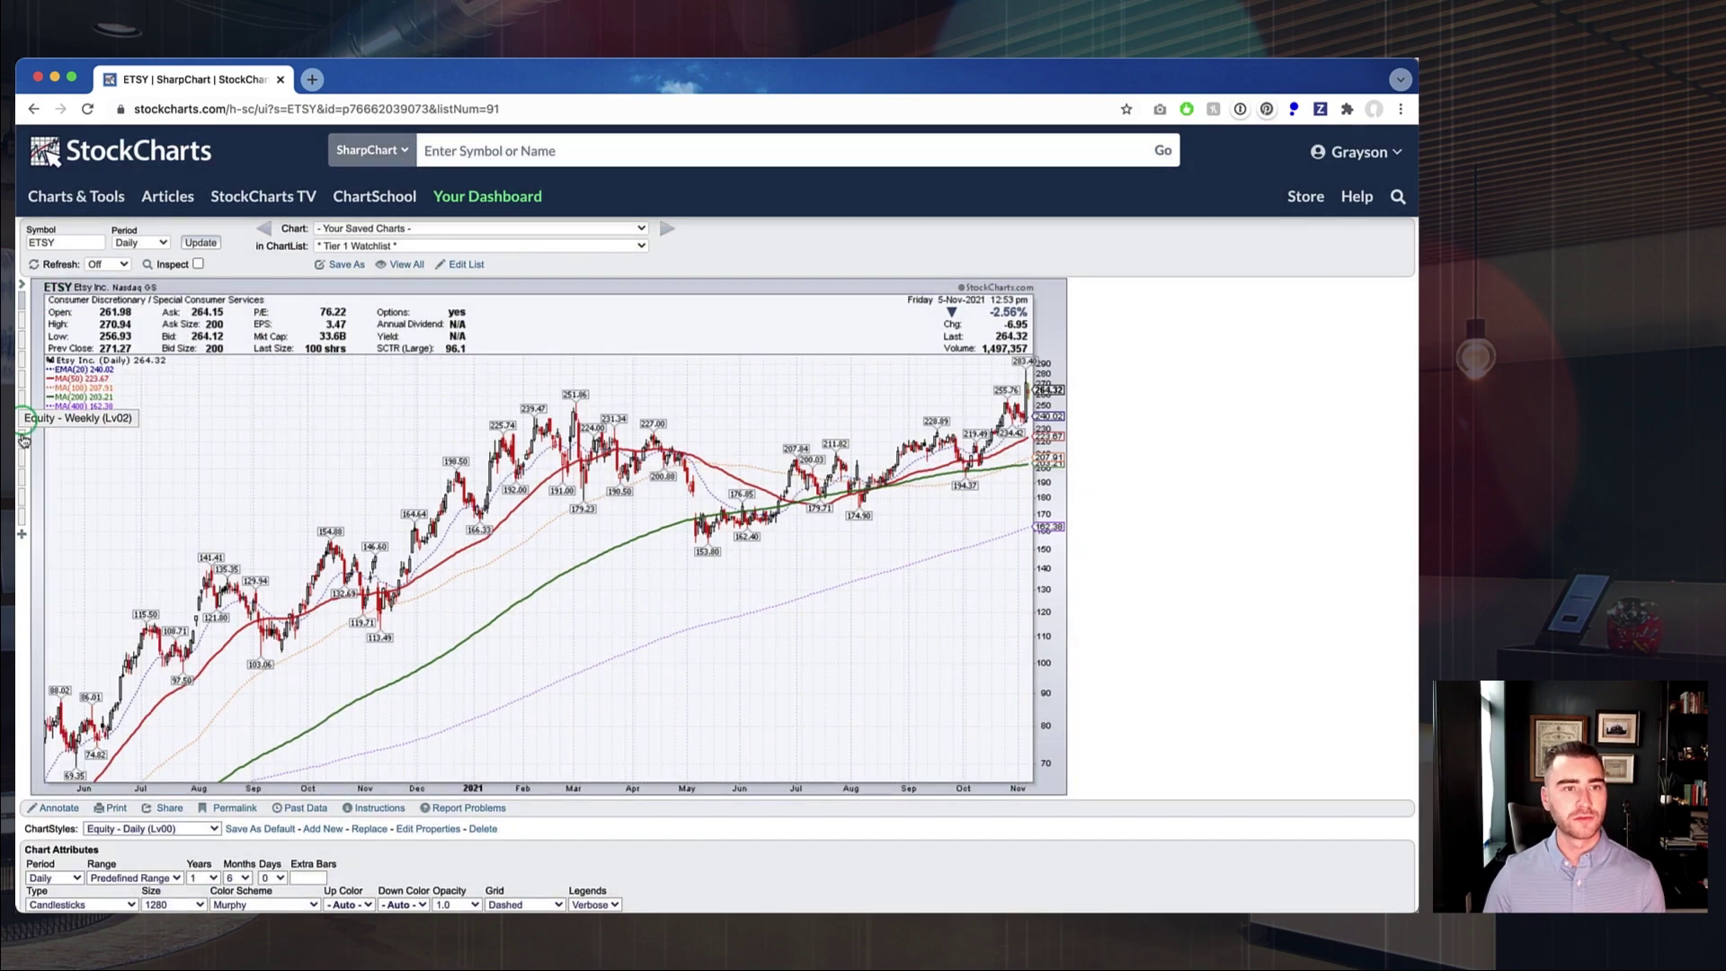
click(23, 286)
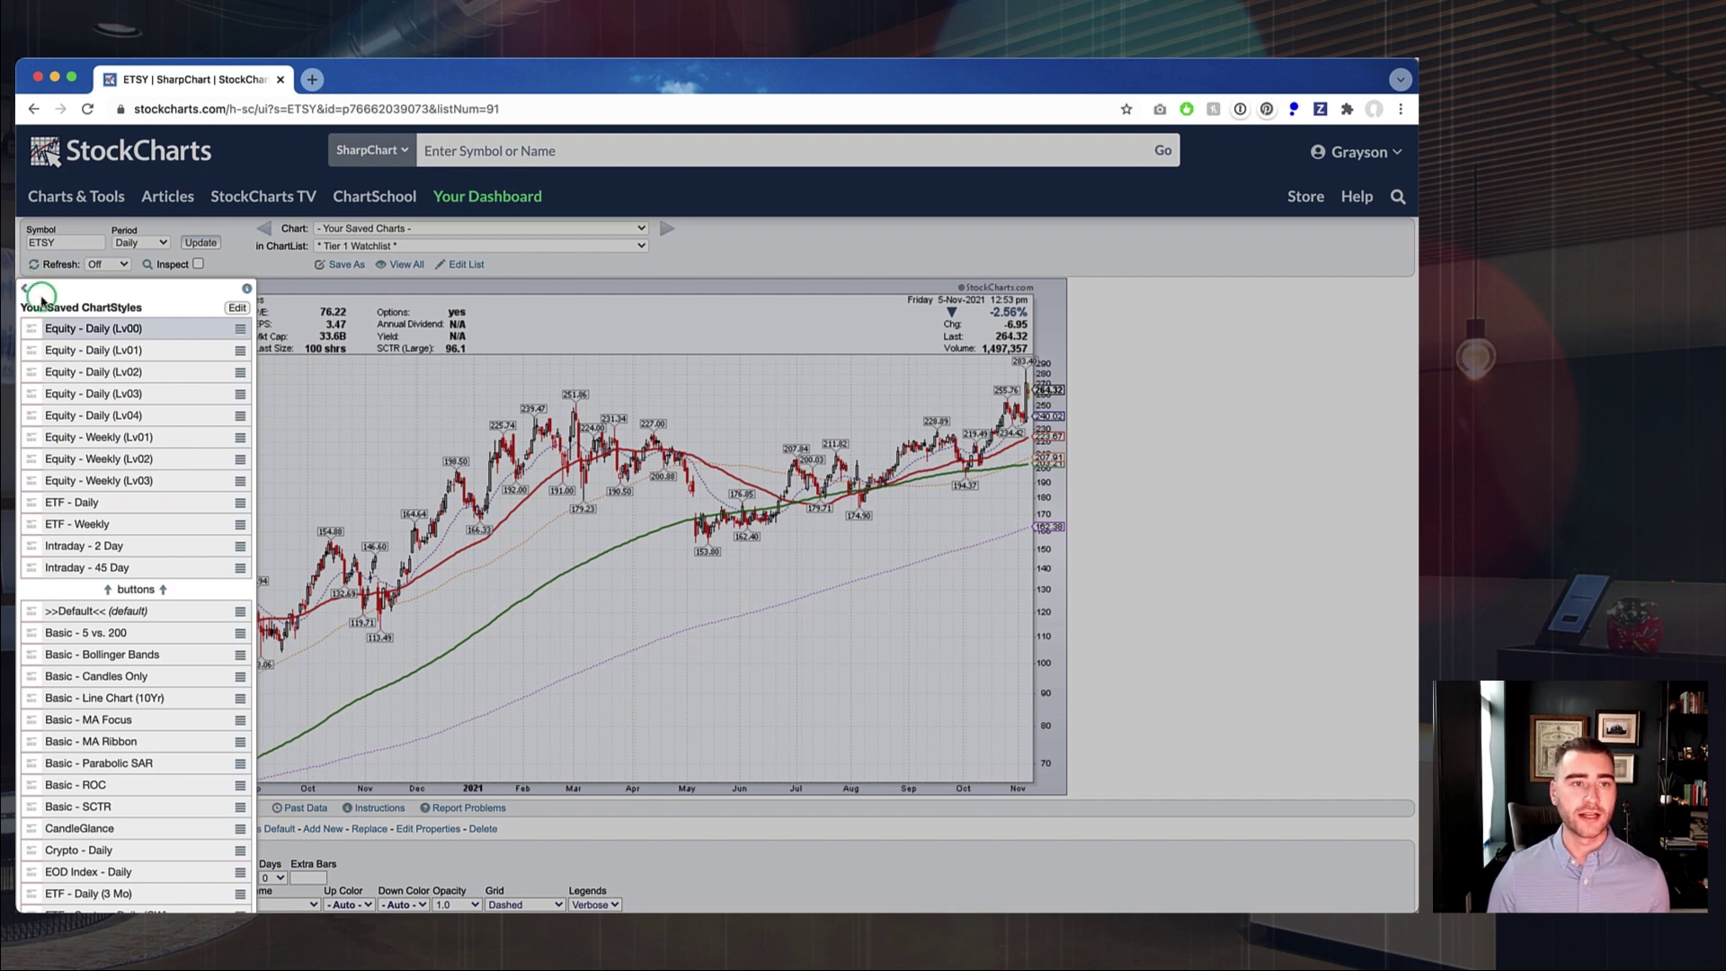
click(90, 388)
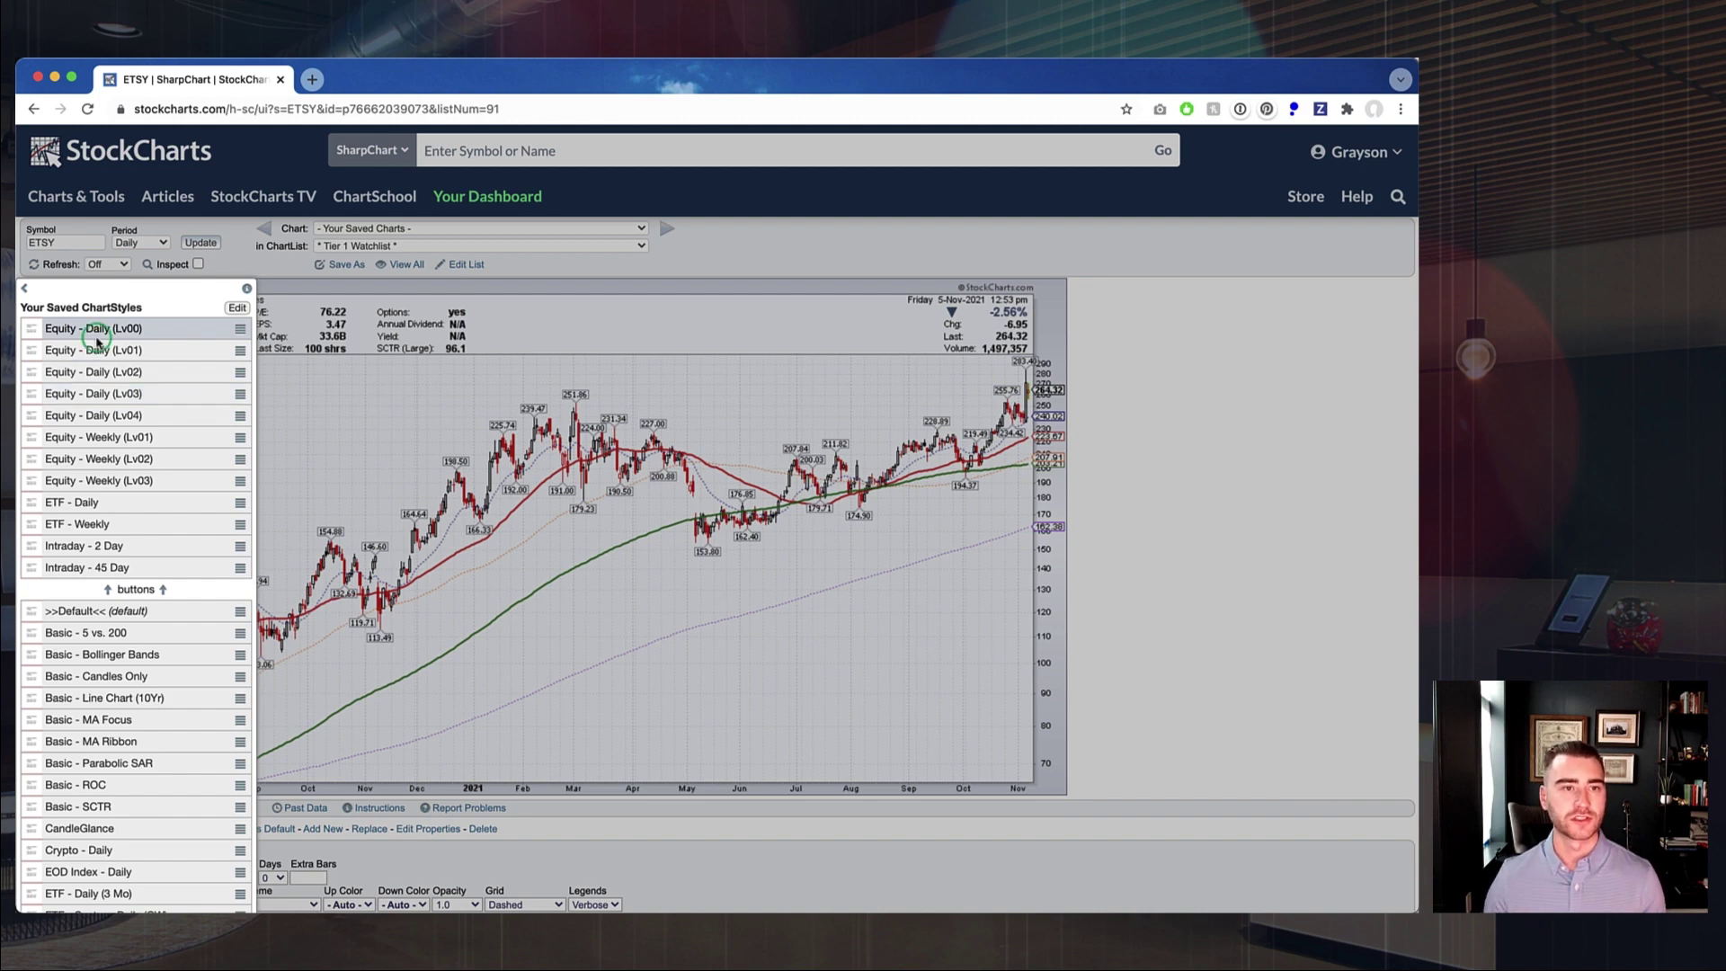
scroll(93, 359, down, 2)
scroll(97, 326, down, 1)
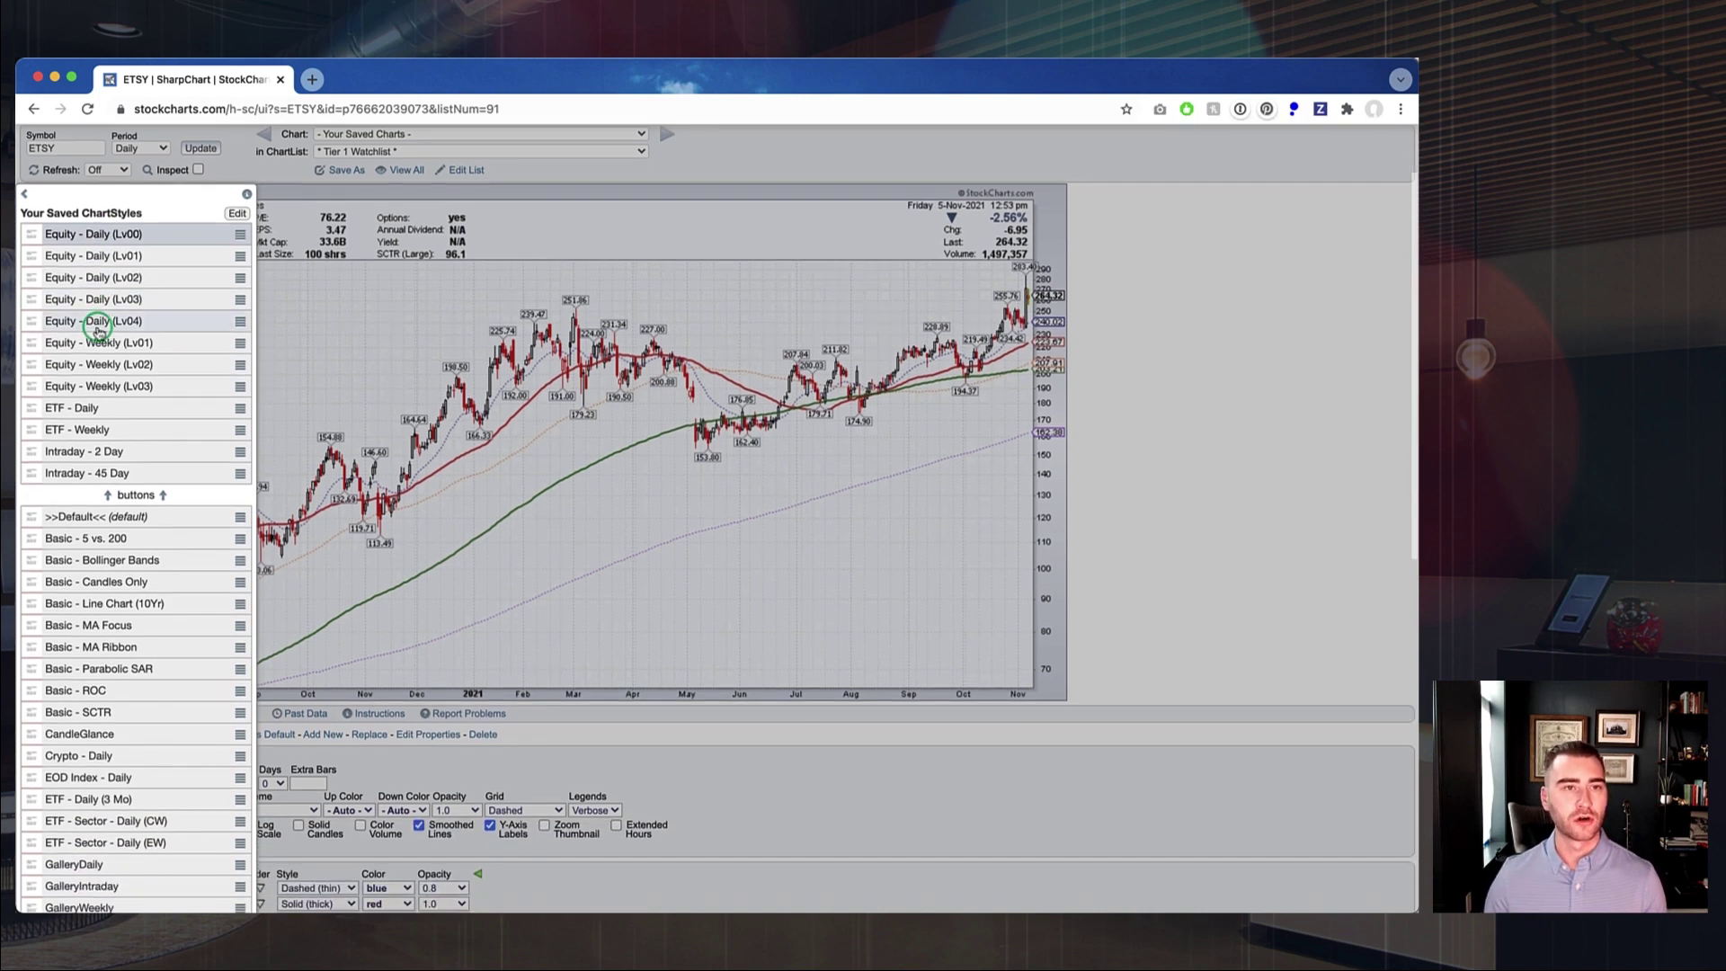
scroll(97, 331, down, 10)
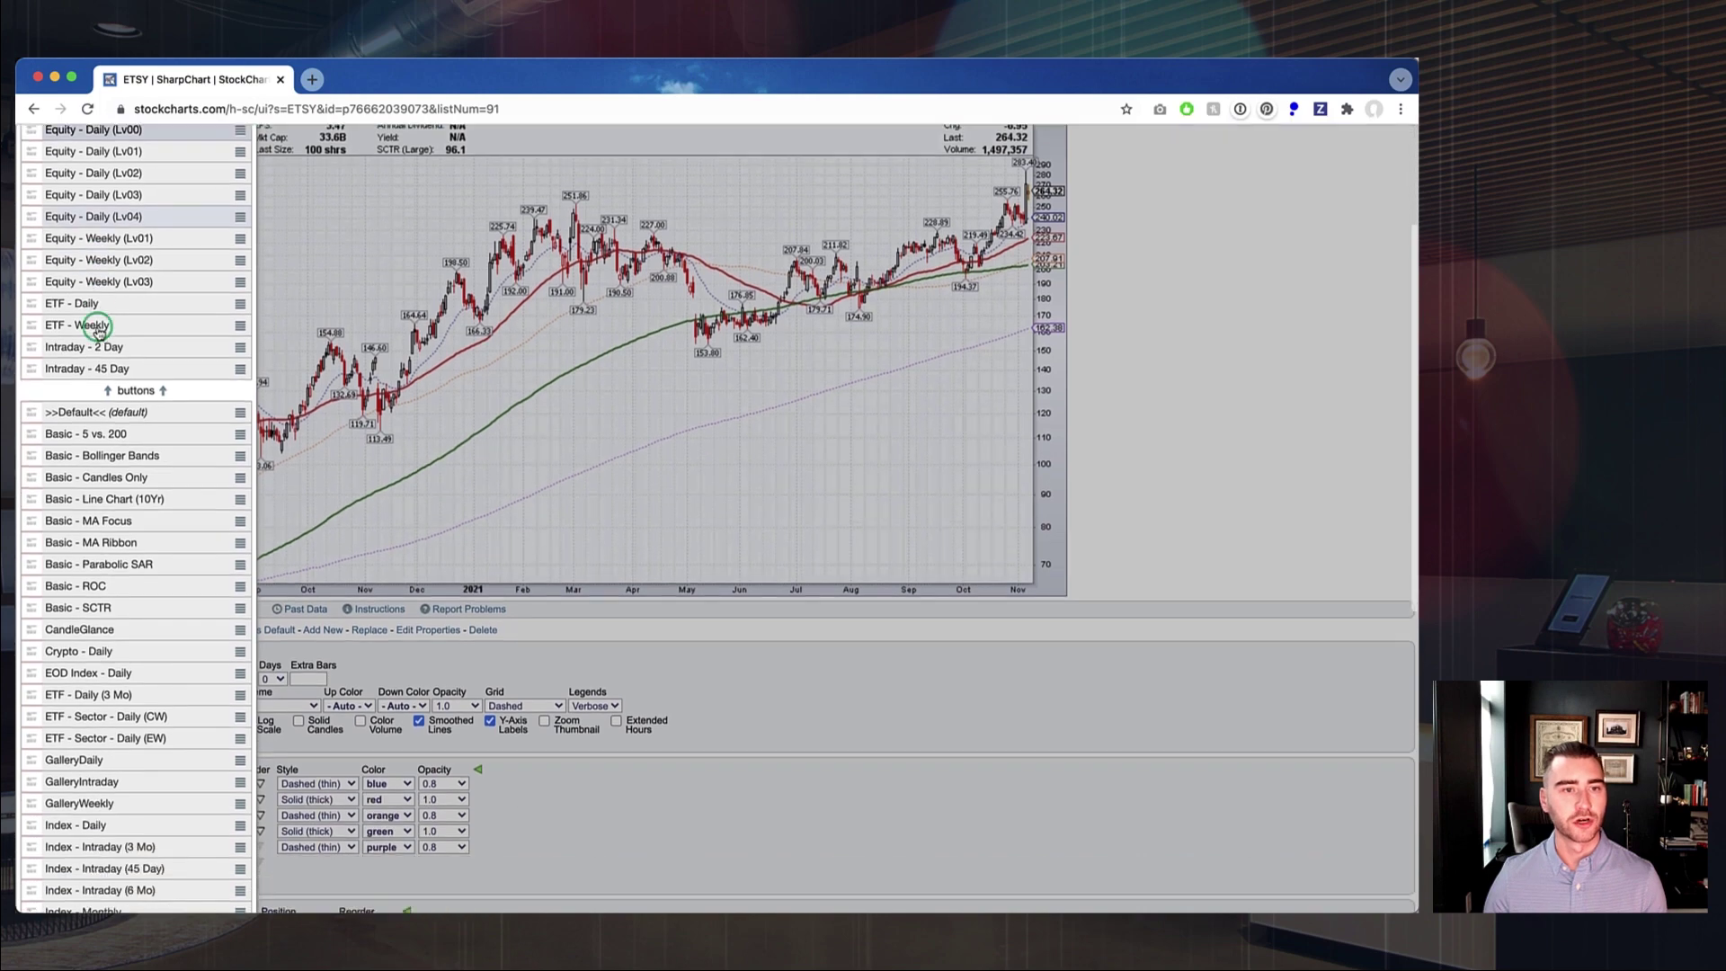
scroll(97, 331, up, 8)
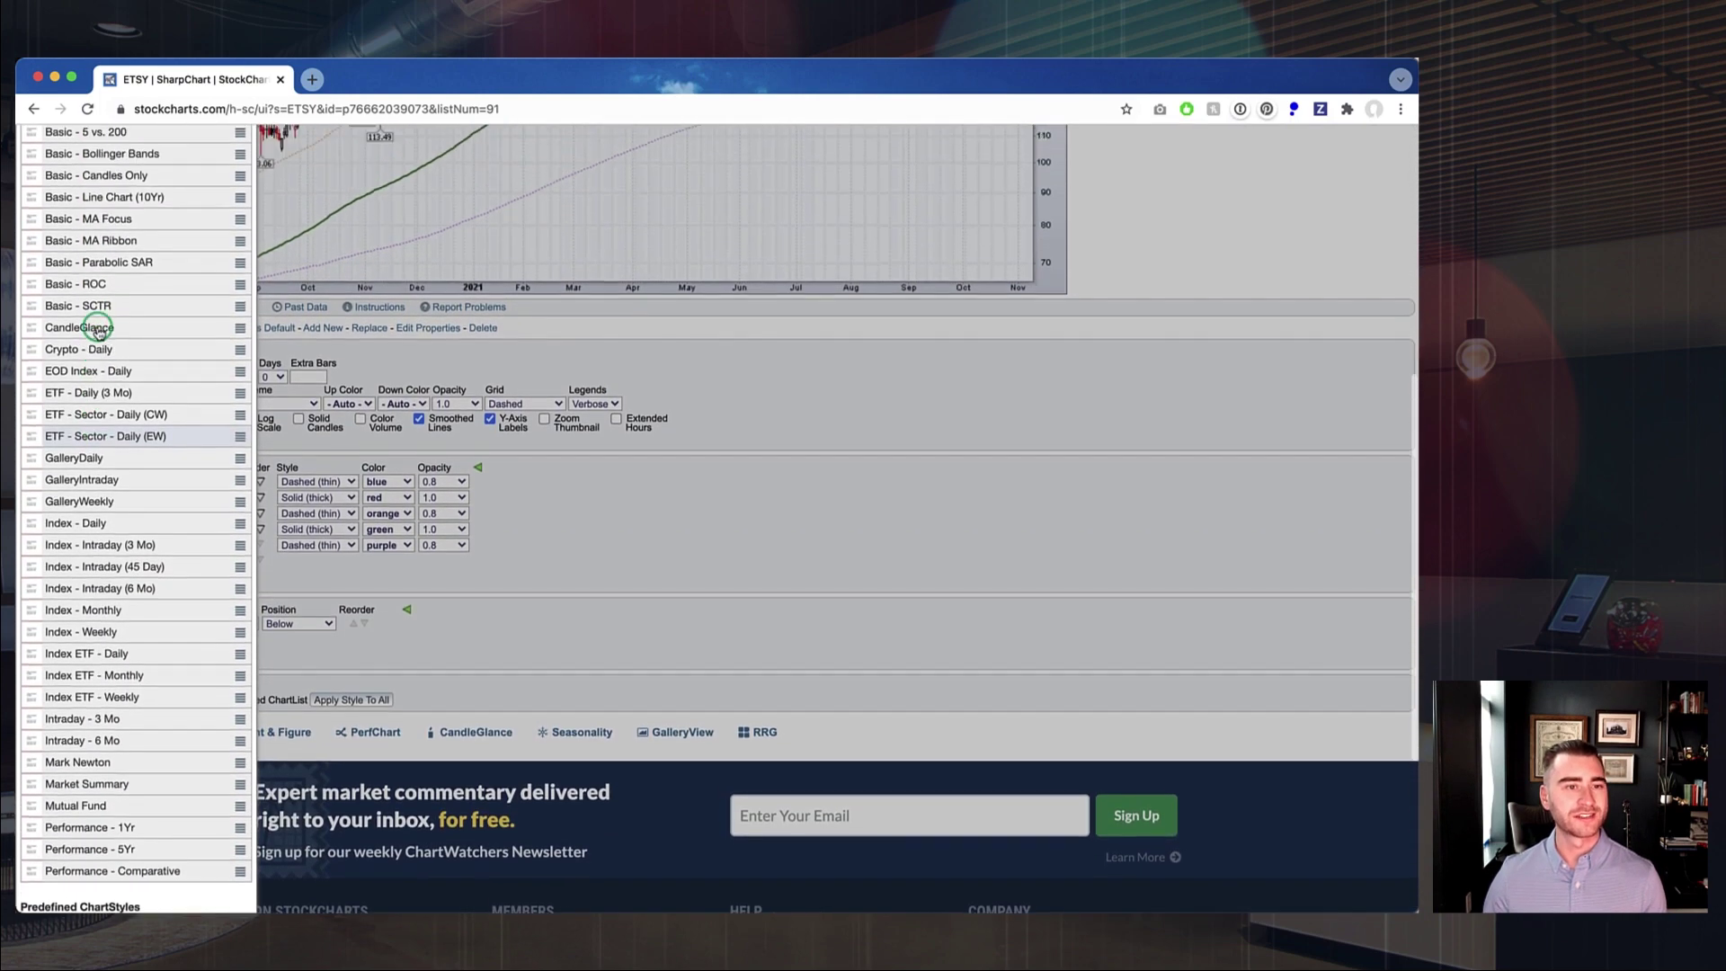
scroll(106, 509, up, 4)
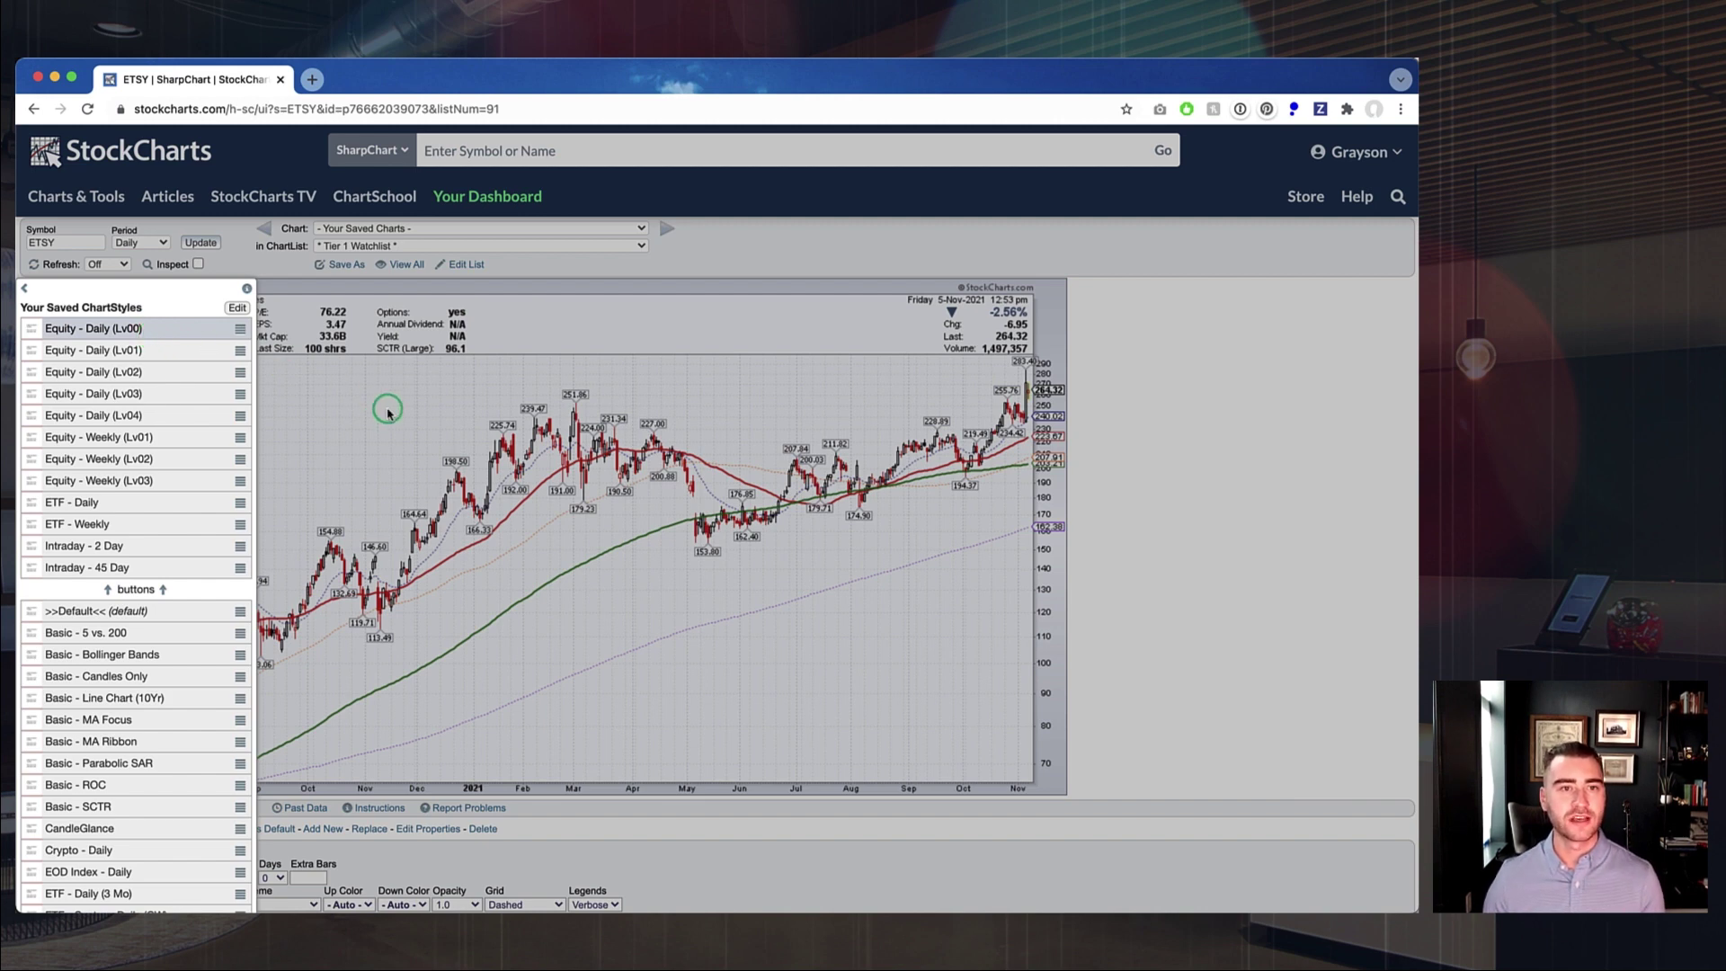
click(143, 329)
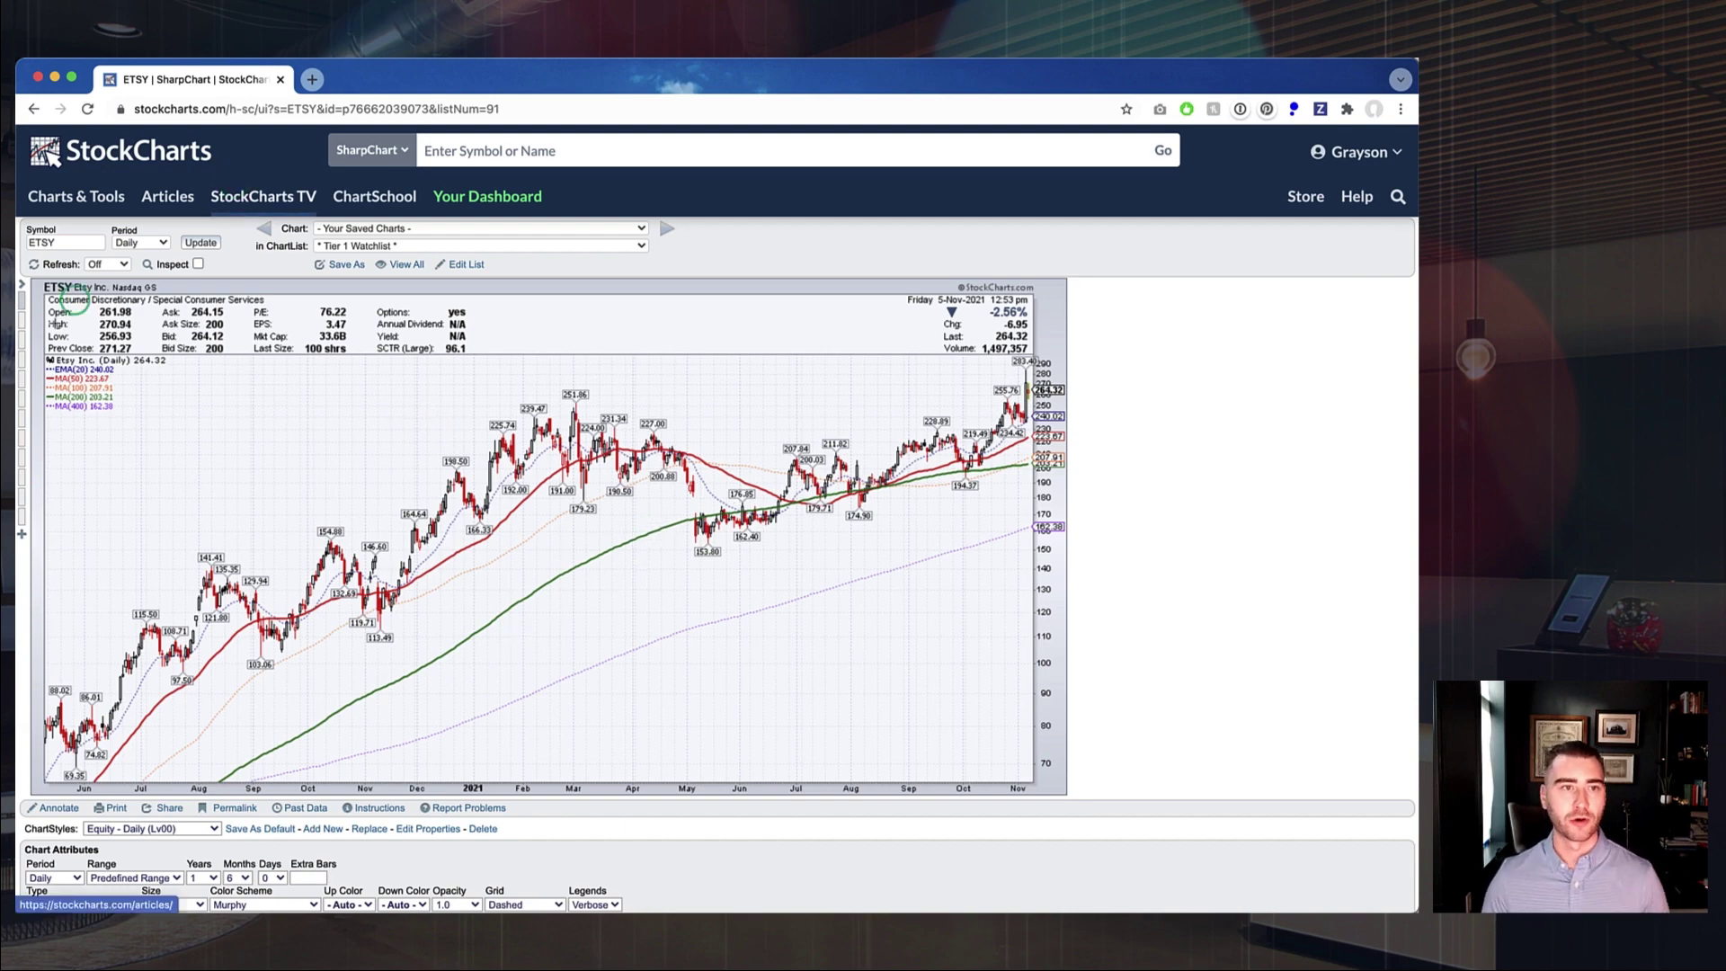
click(21, 284)
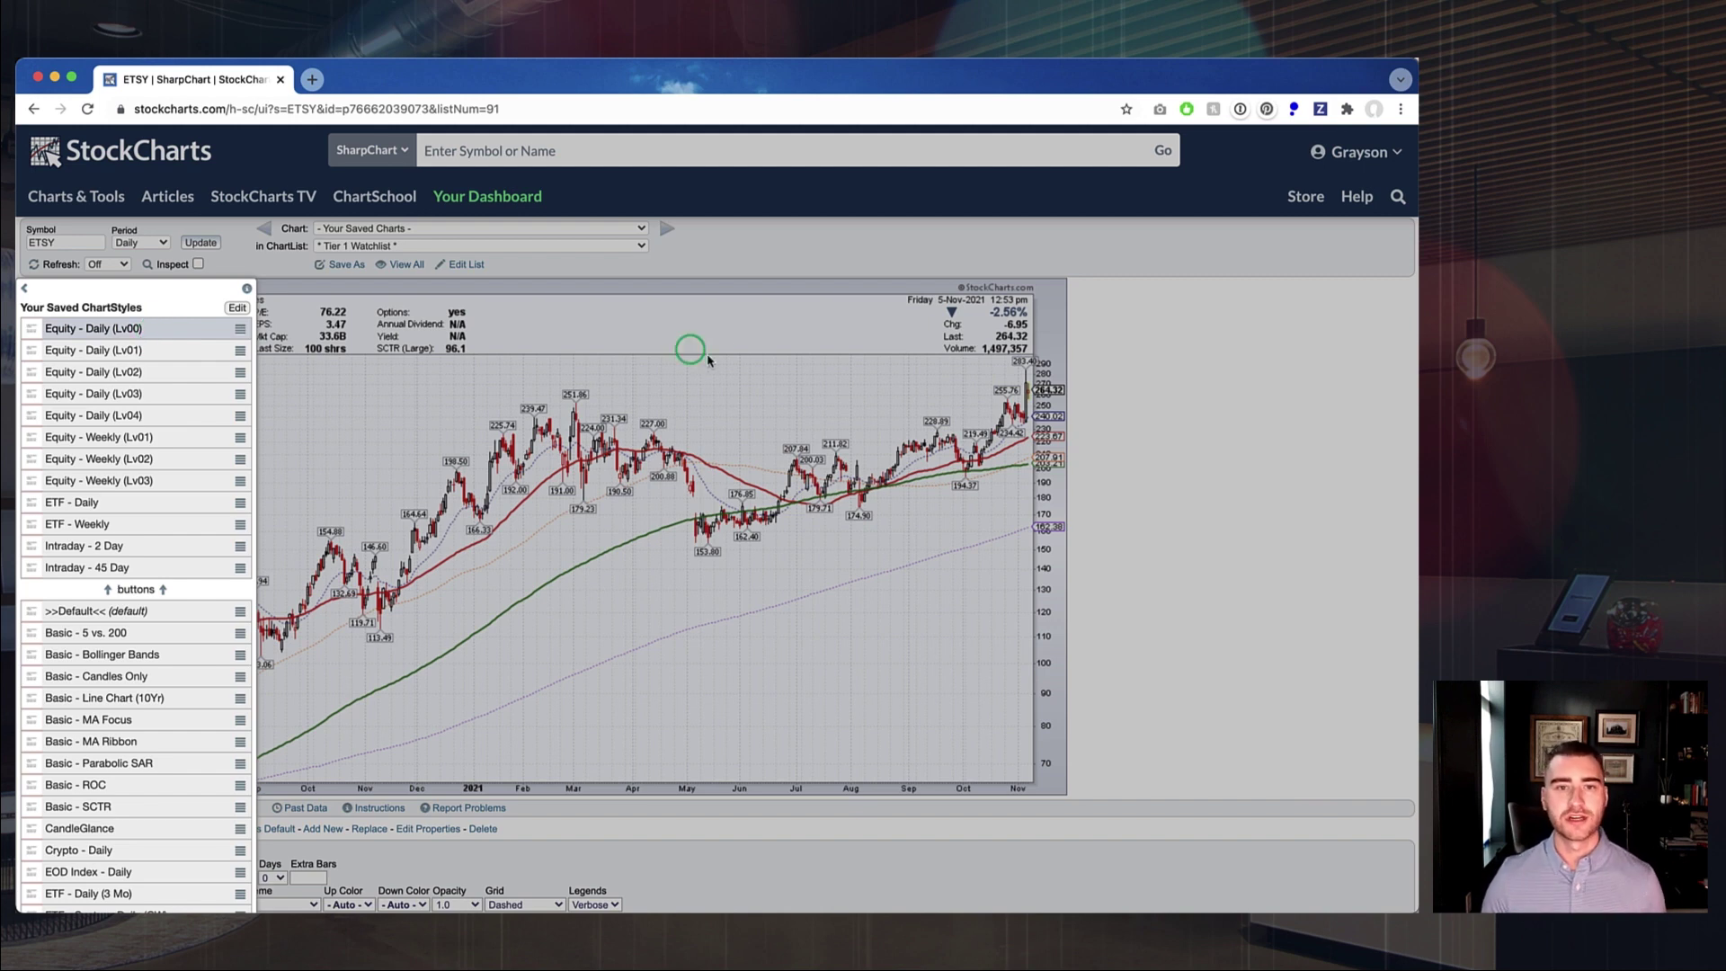
Step: Apply Equity - Daily (Lv01) and check the ETSY versus Vanguard Total Stock Market relative-strength panel
click(186, 330)
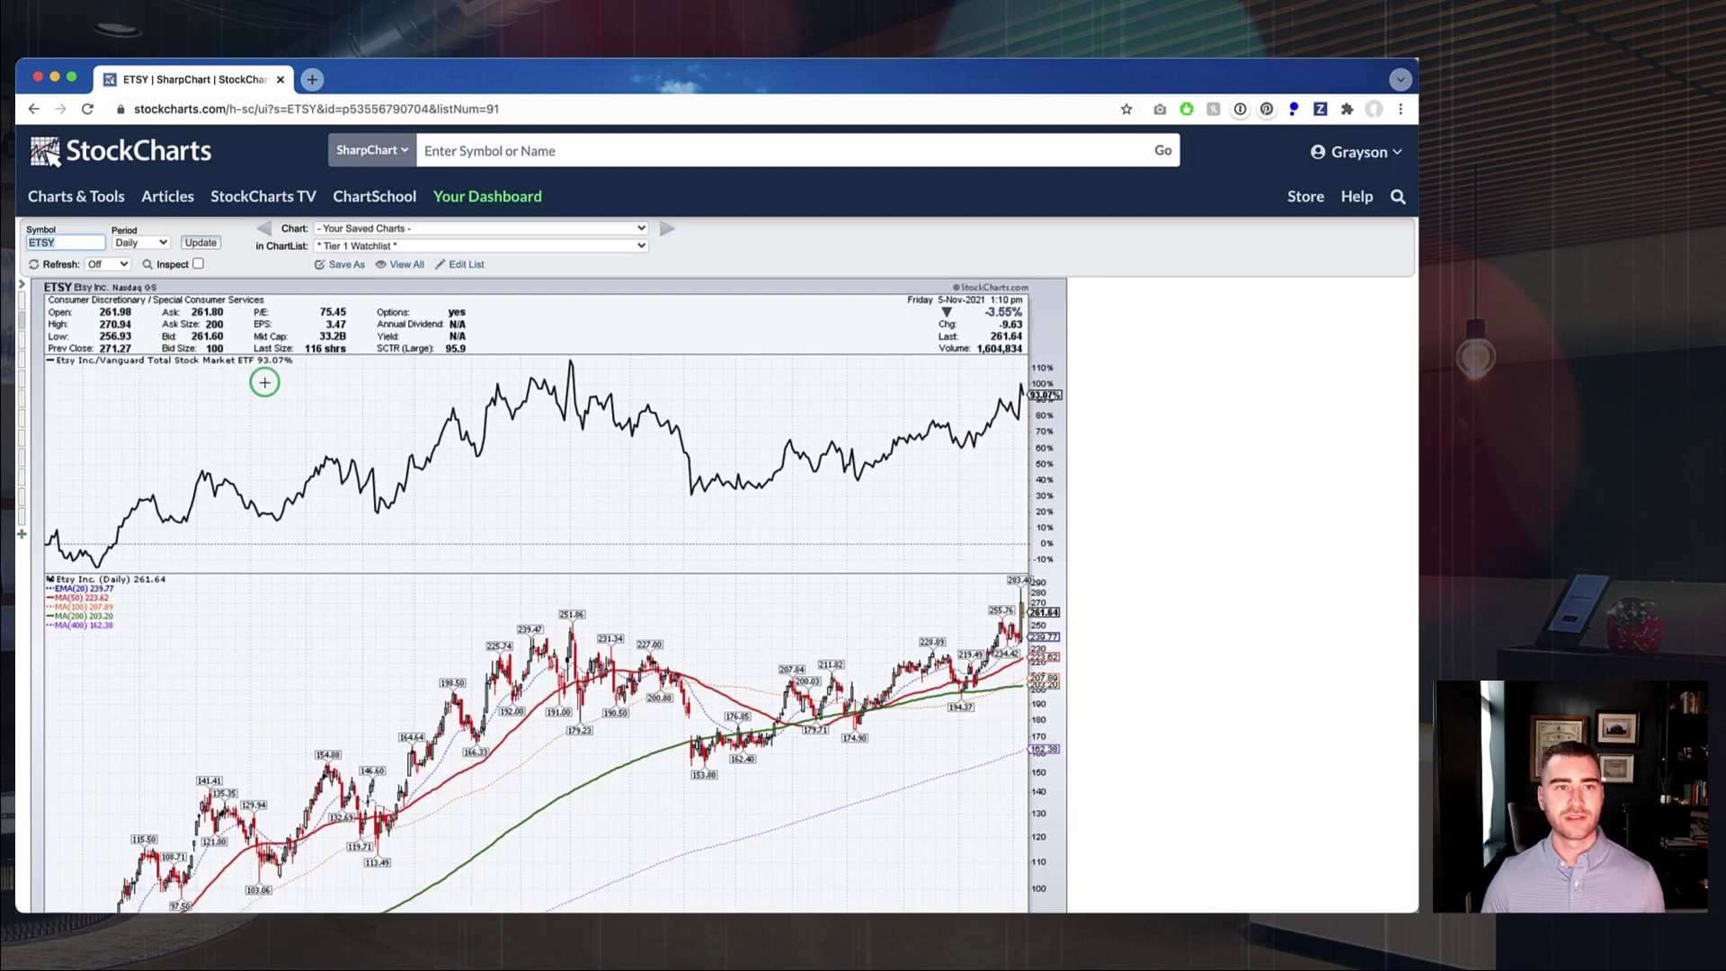
scroll(265, 382, down, 5)
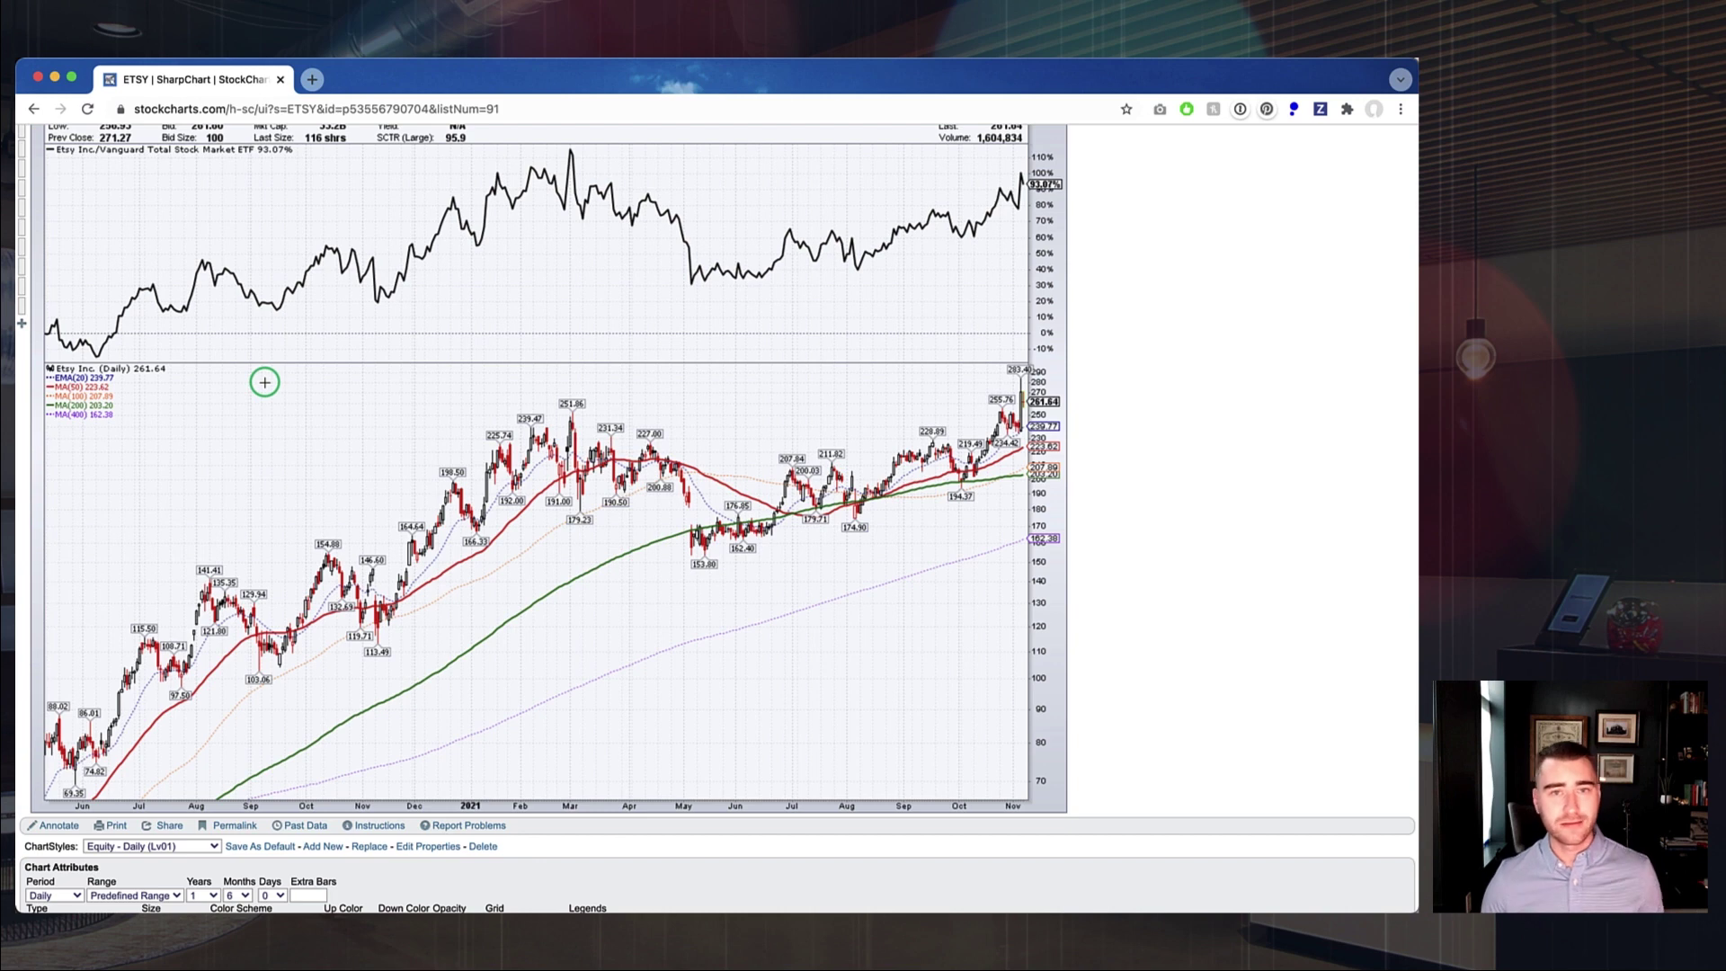
scroll(429, 445, up, 2)
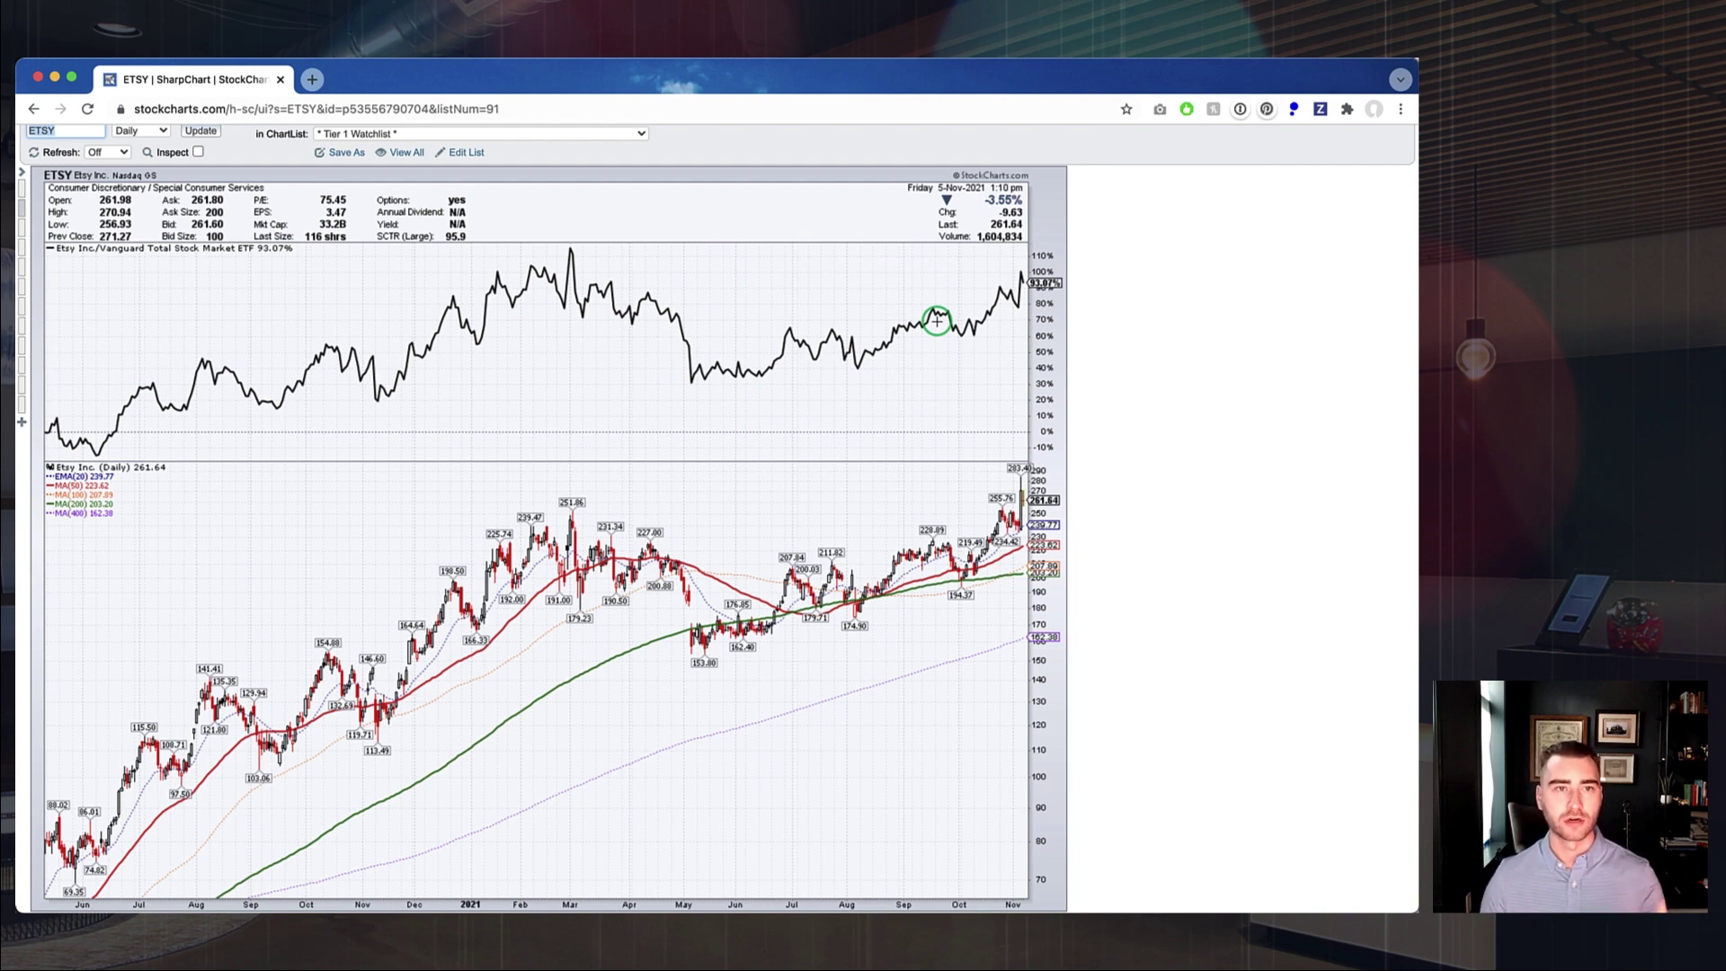
scroll(937, 321, down, 1)
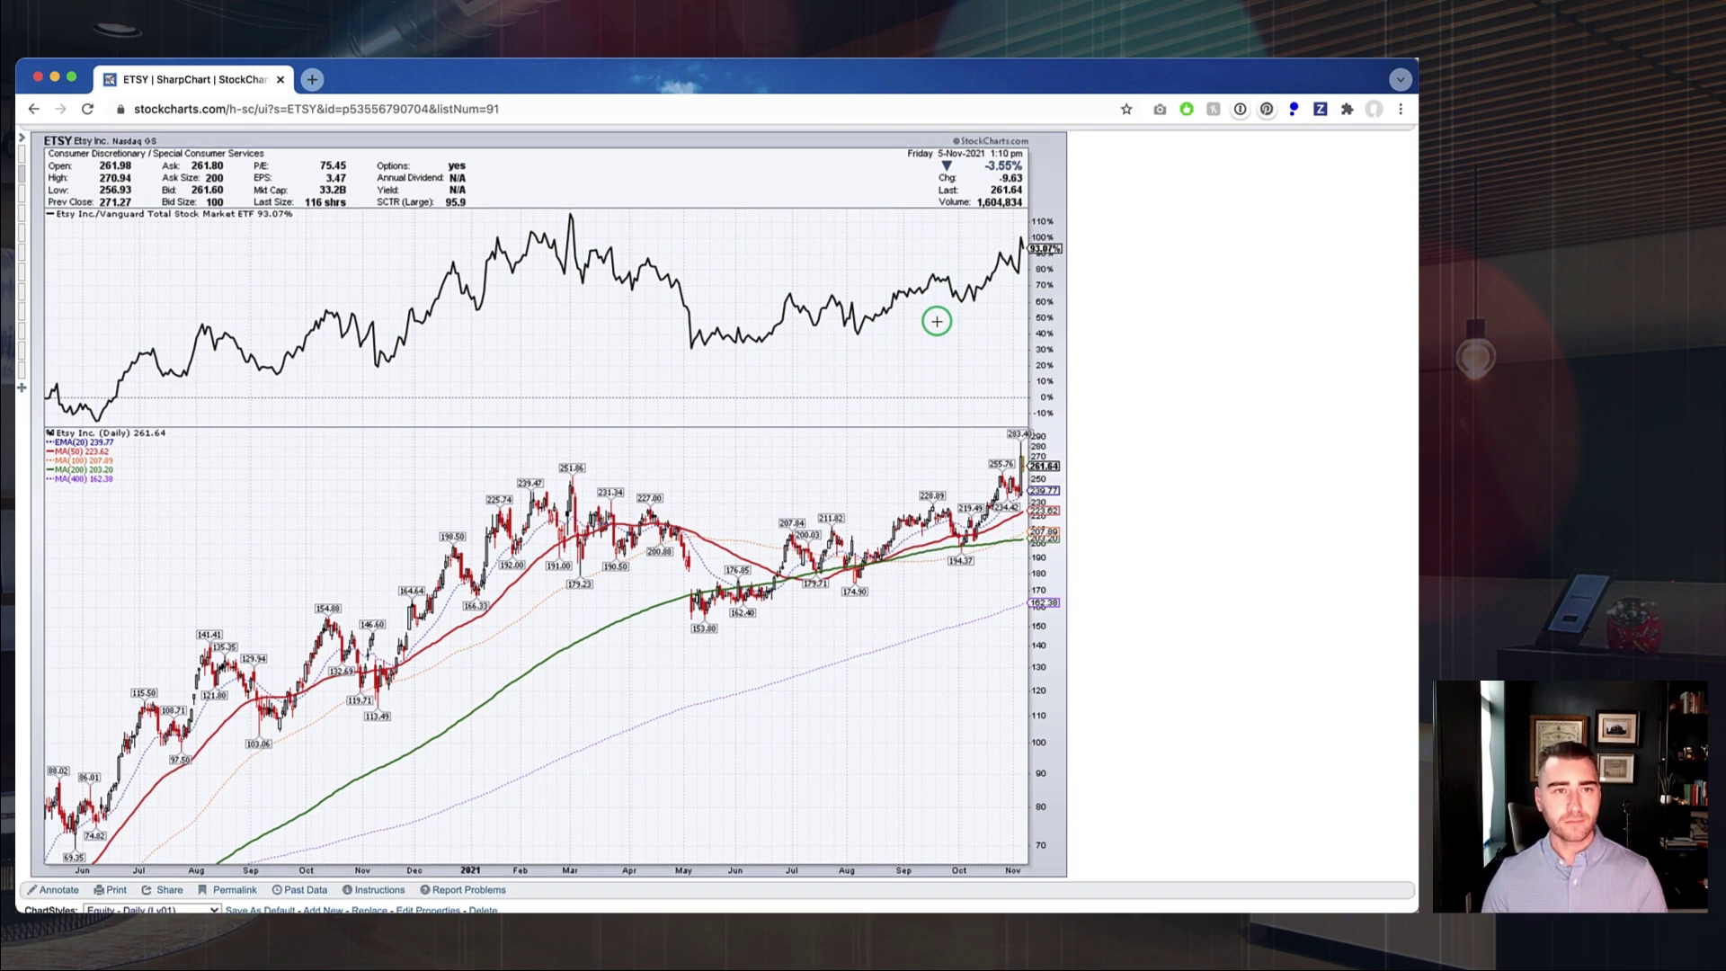
scroll(937, 321, down, 5)
scroll(937, 321, up, 4)
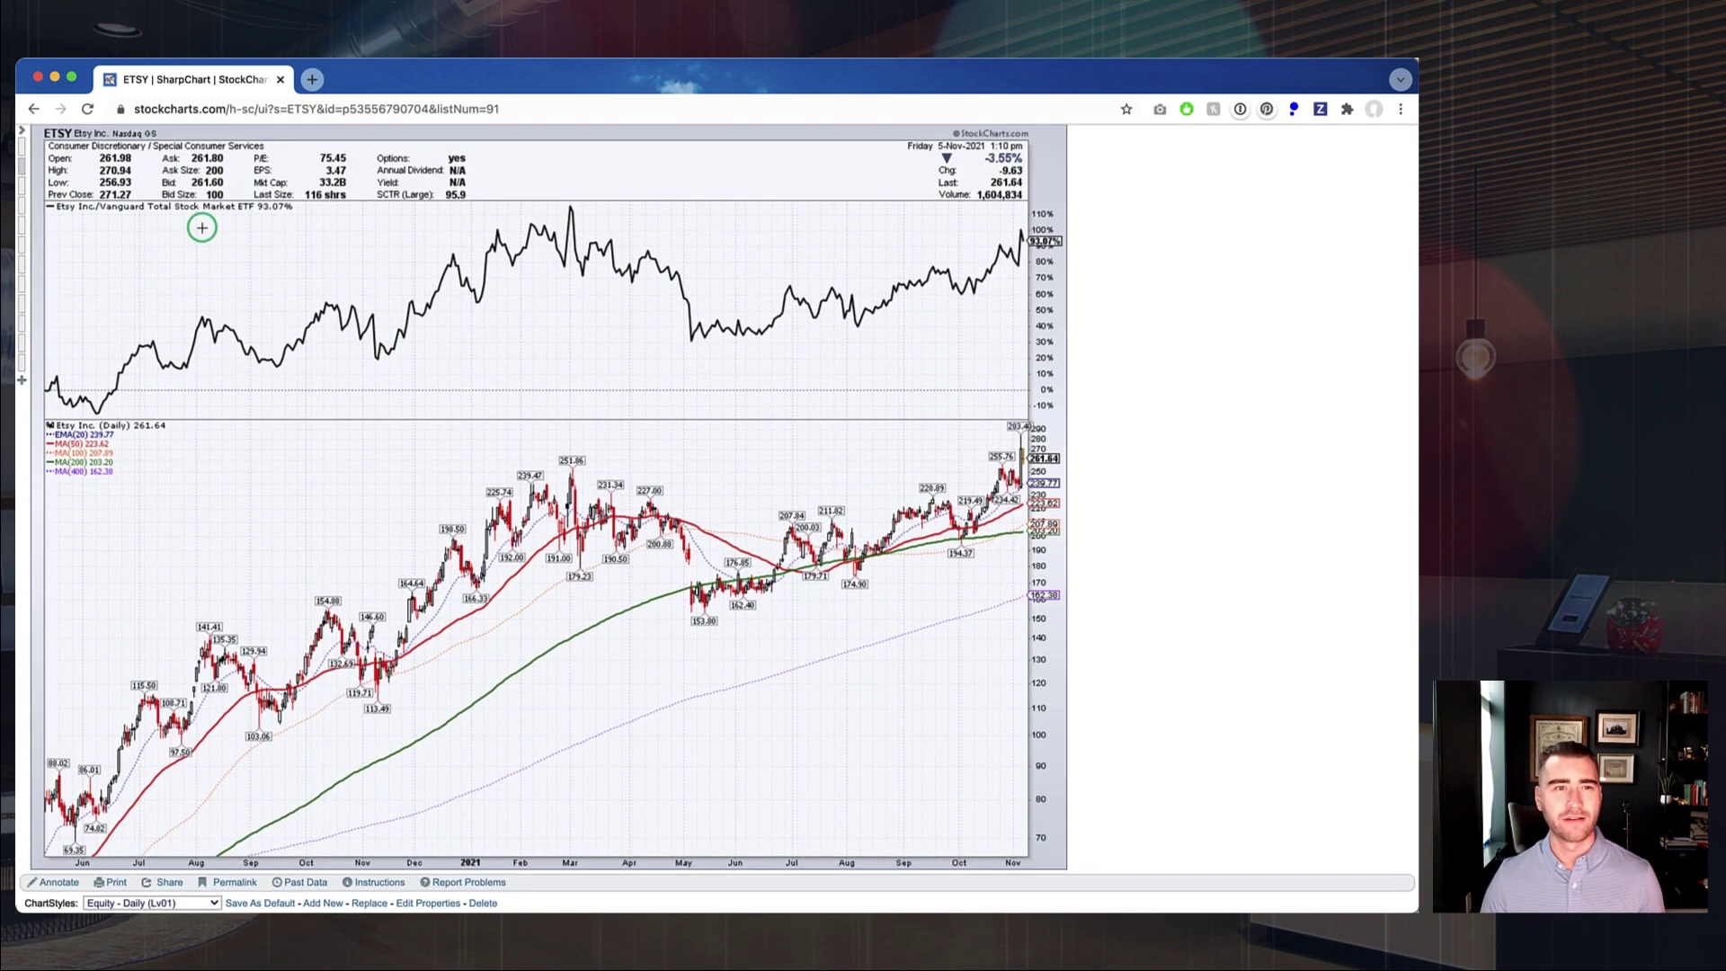
Step: Load Equity - Daily (Lv02) from the sidebar, adding volume bars and RSI(14) to ETSY
click(22, 130)
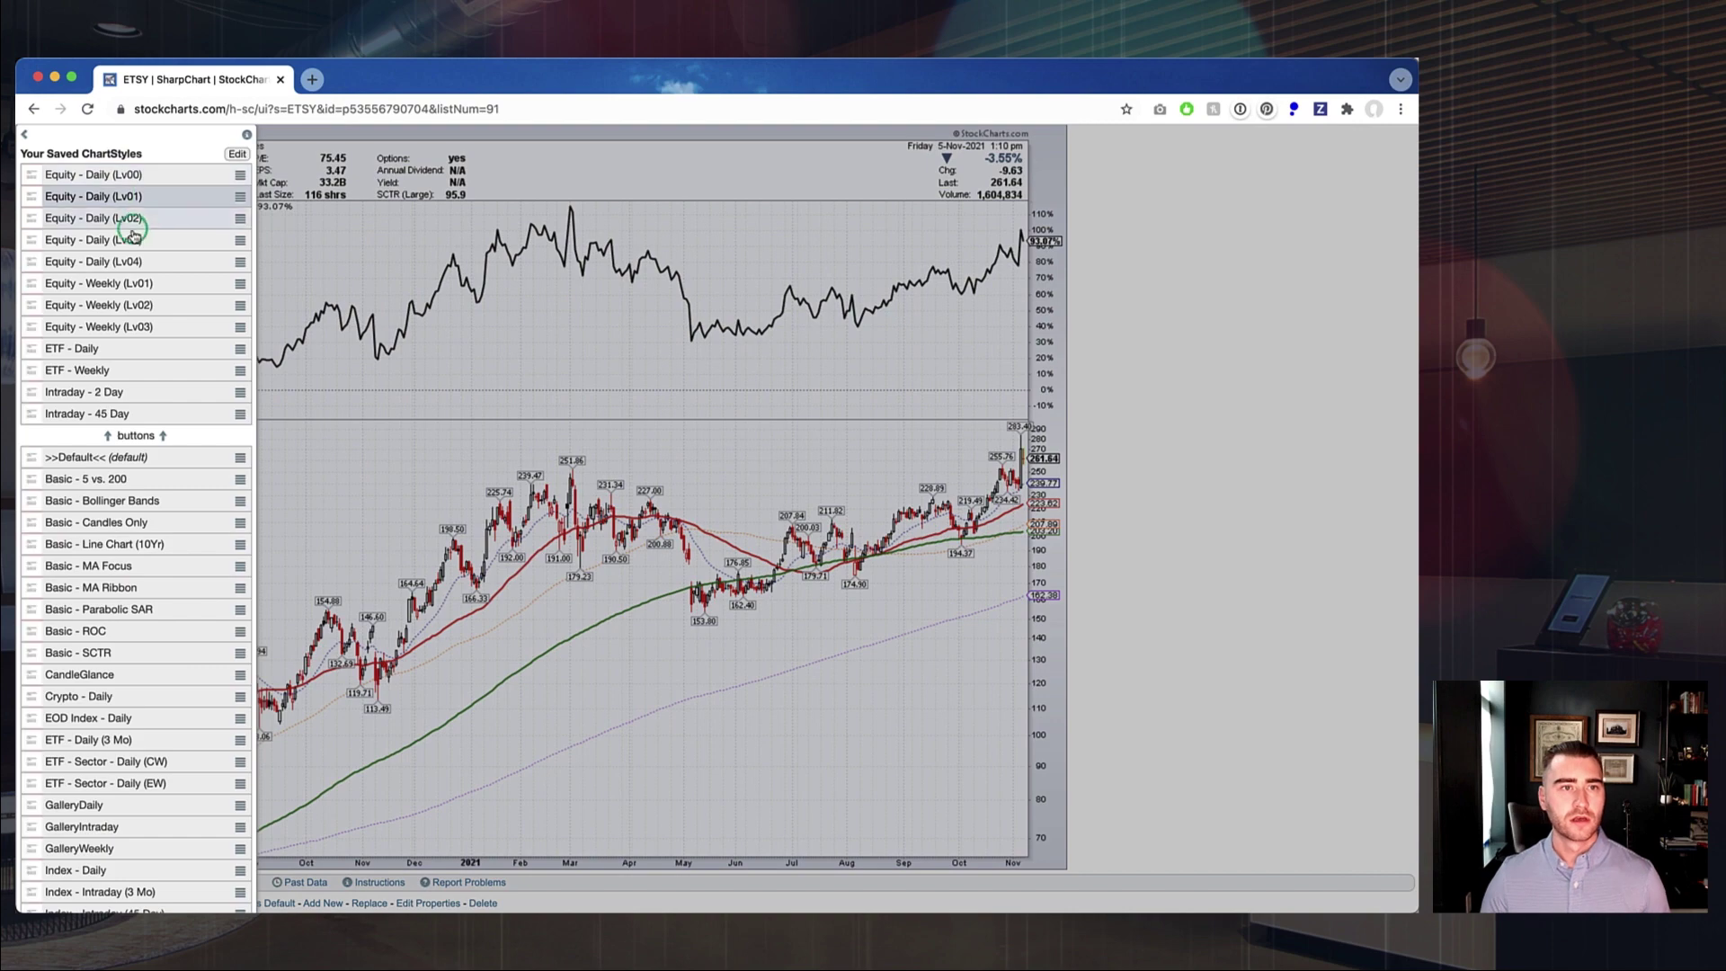
click(152, 226)
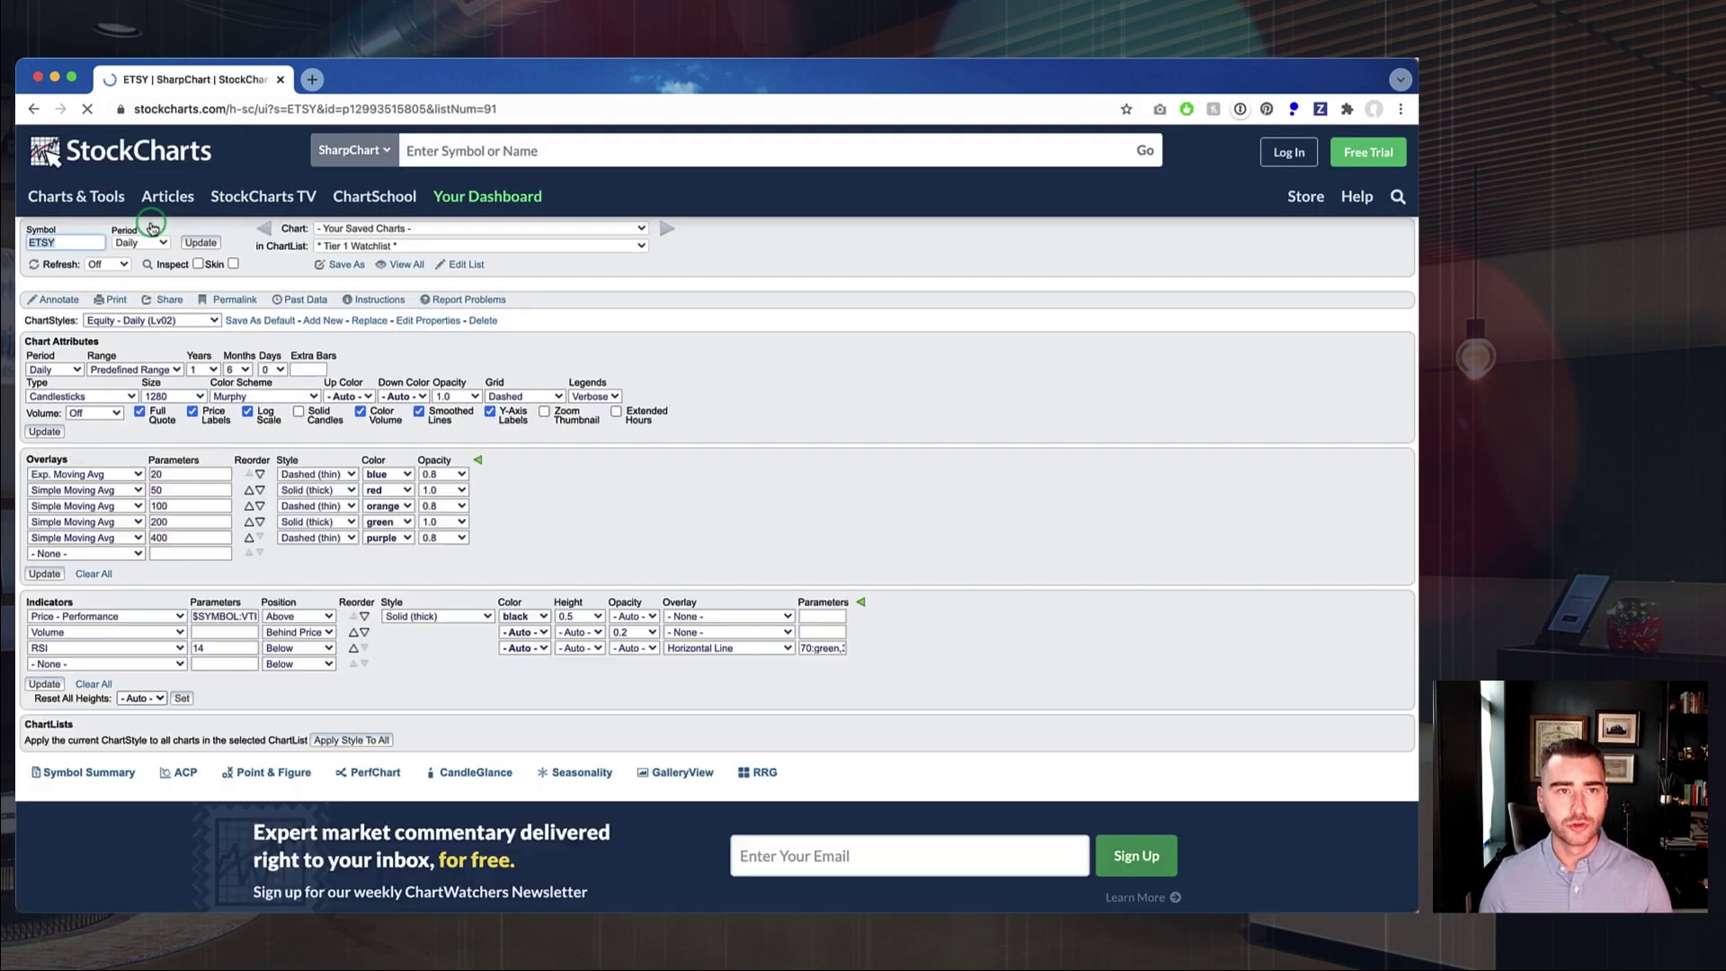
scroll(457, 458, down, 2)
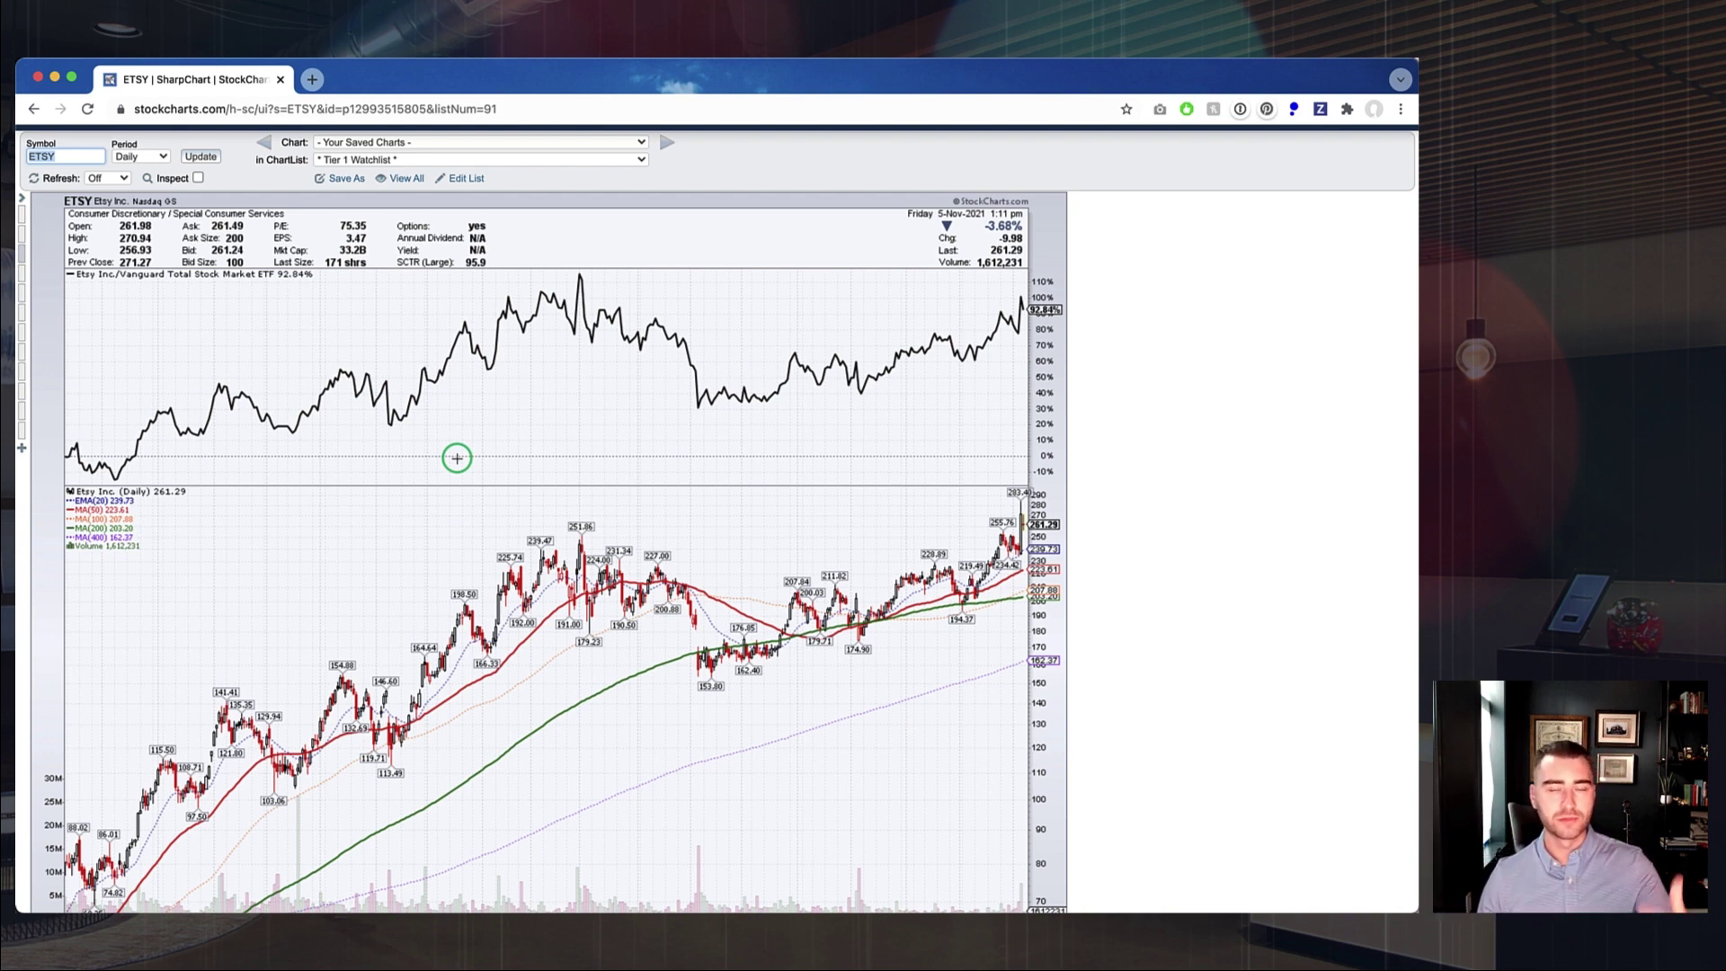
Step: Scroll through the ETSY chart to review the price-relative panel above price and volume
scroll(457, 459, down, 8)
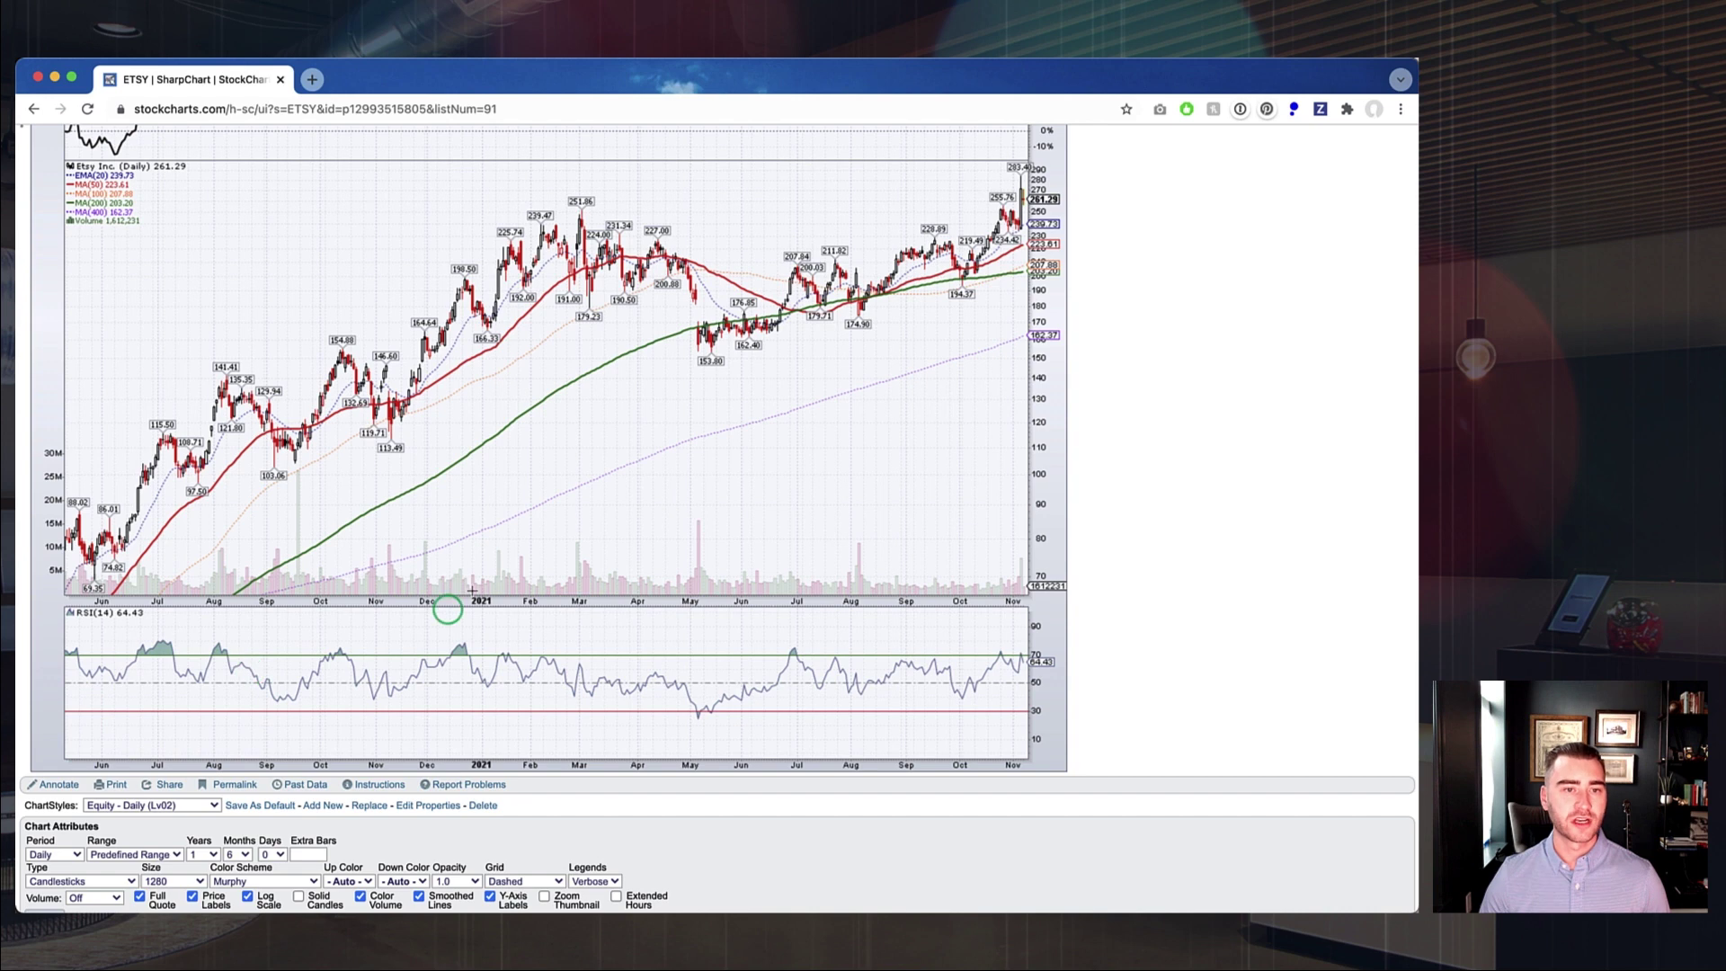
scroll(555, 577, up, 4)
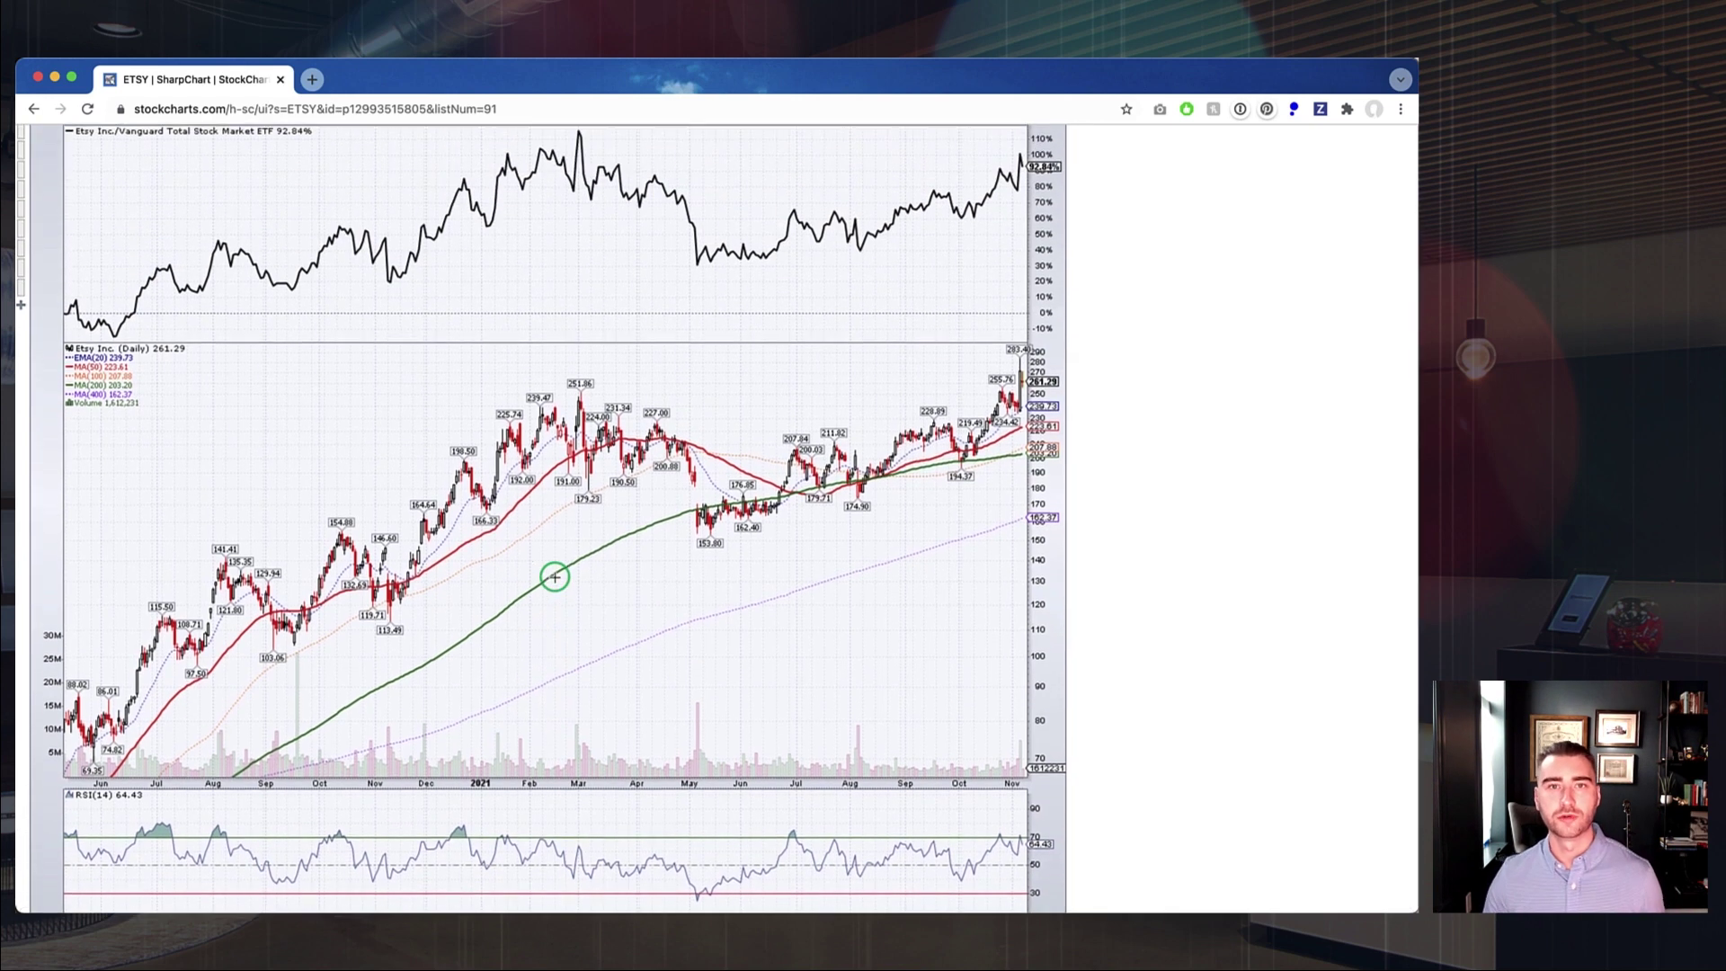
scroll(554, 577, up, 2)
scroll(555, 576, up, 1)
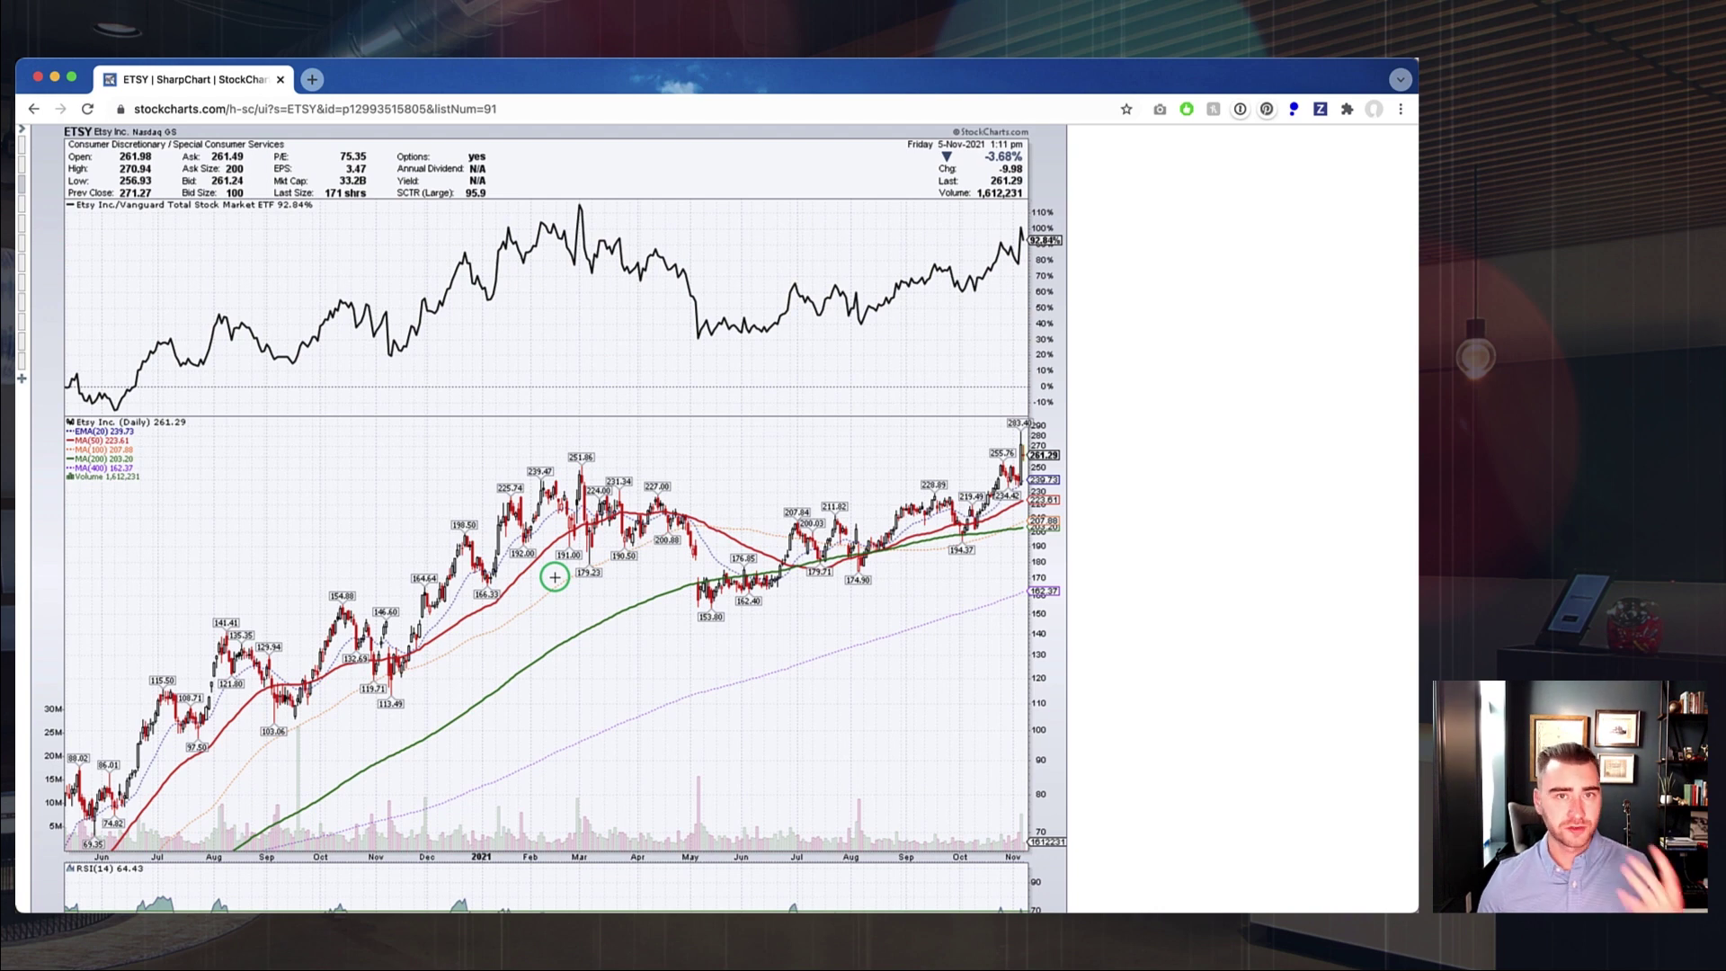
scroll(555, 577, up, 1)
scroll(555, 576, down, 1)
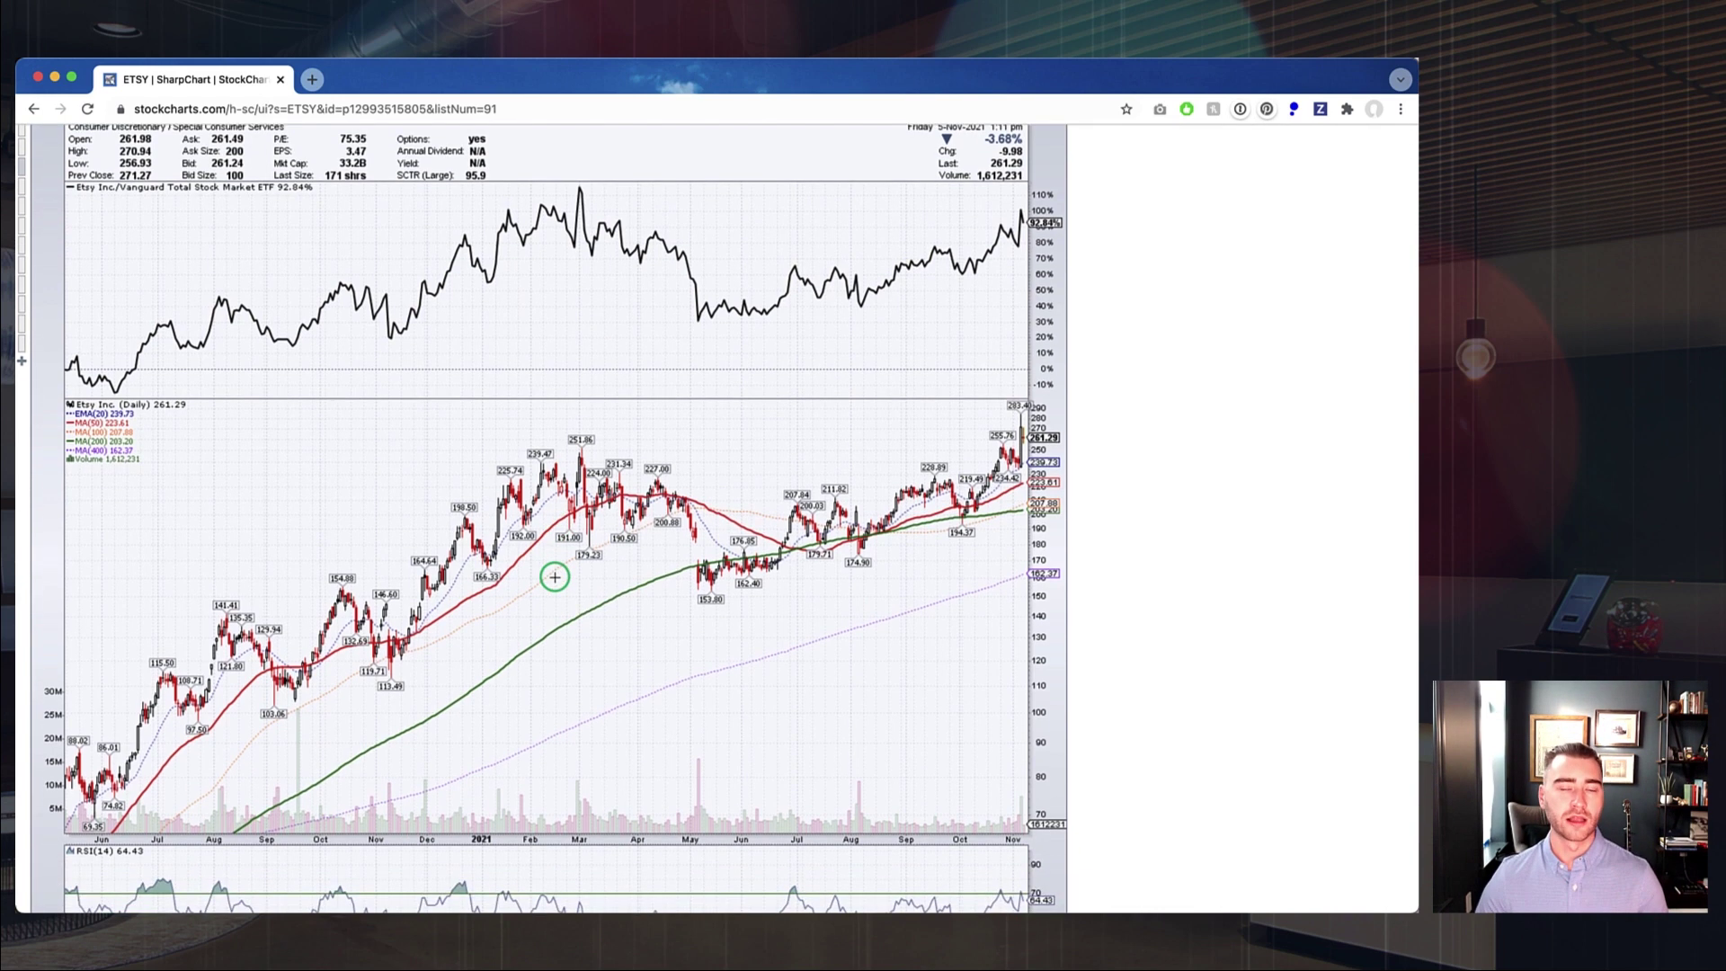
scroll(554, 576, up, 3)
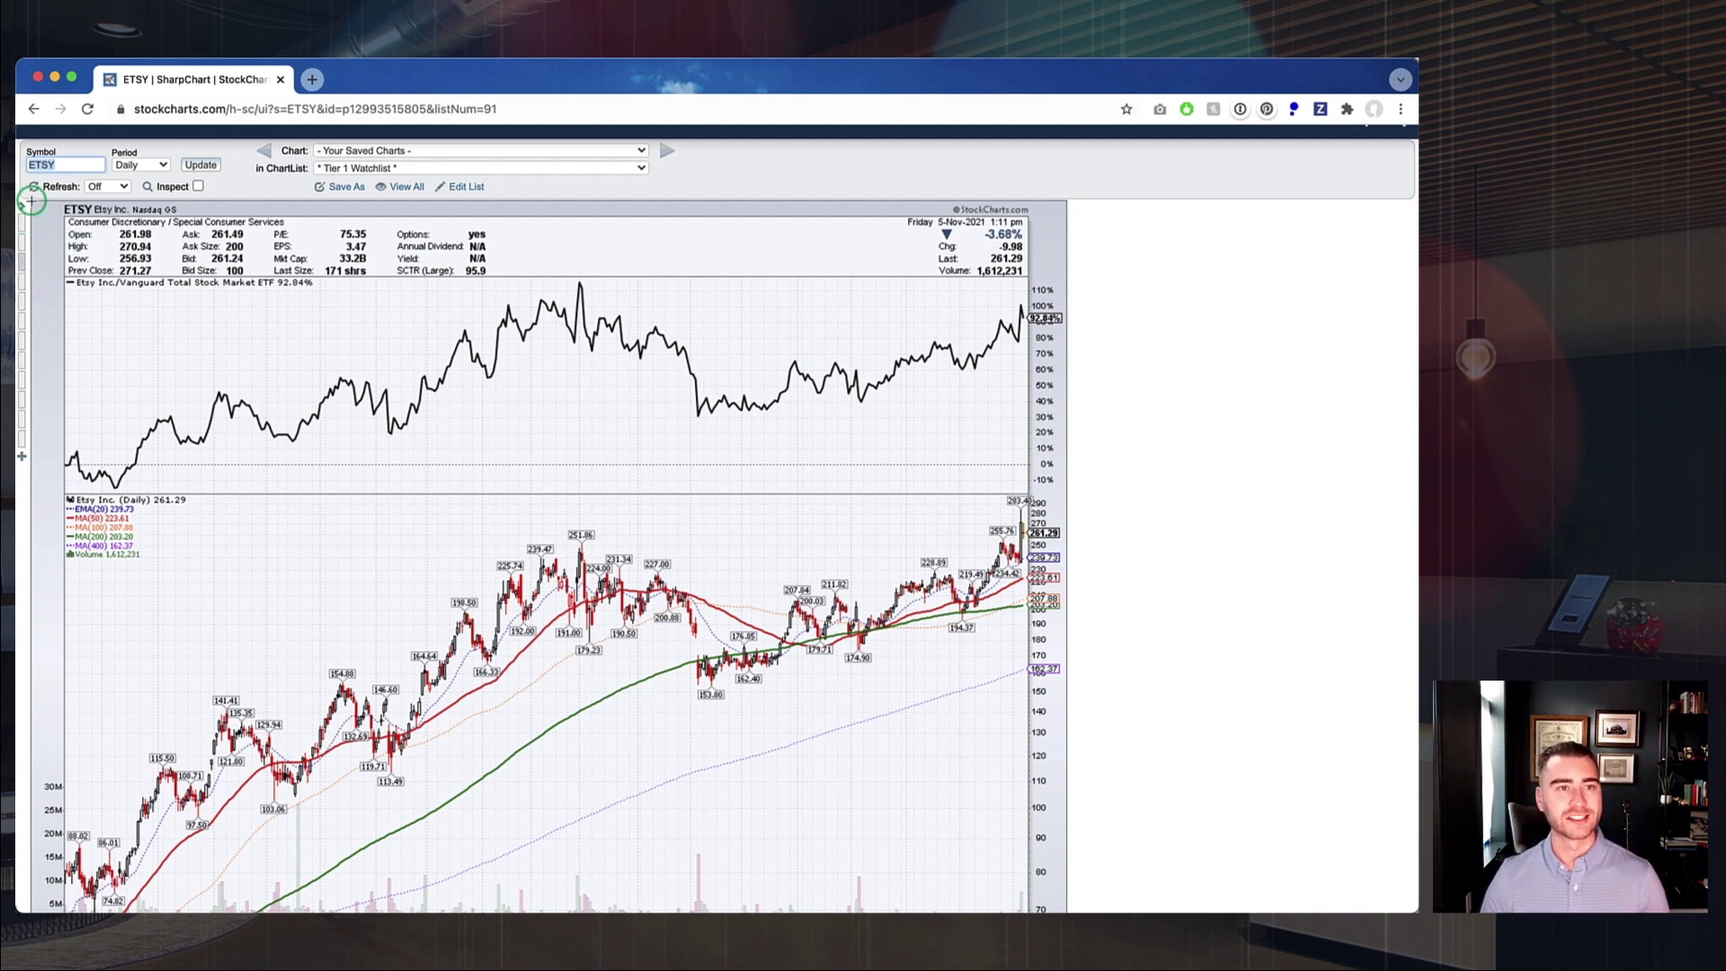
scroll(479, 326, up, 2)
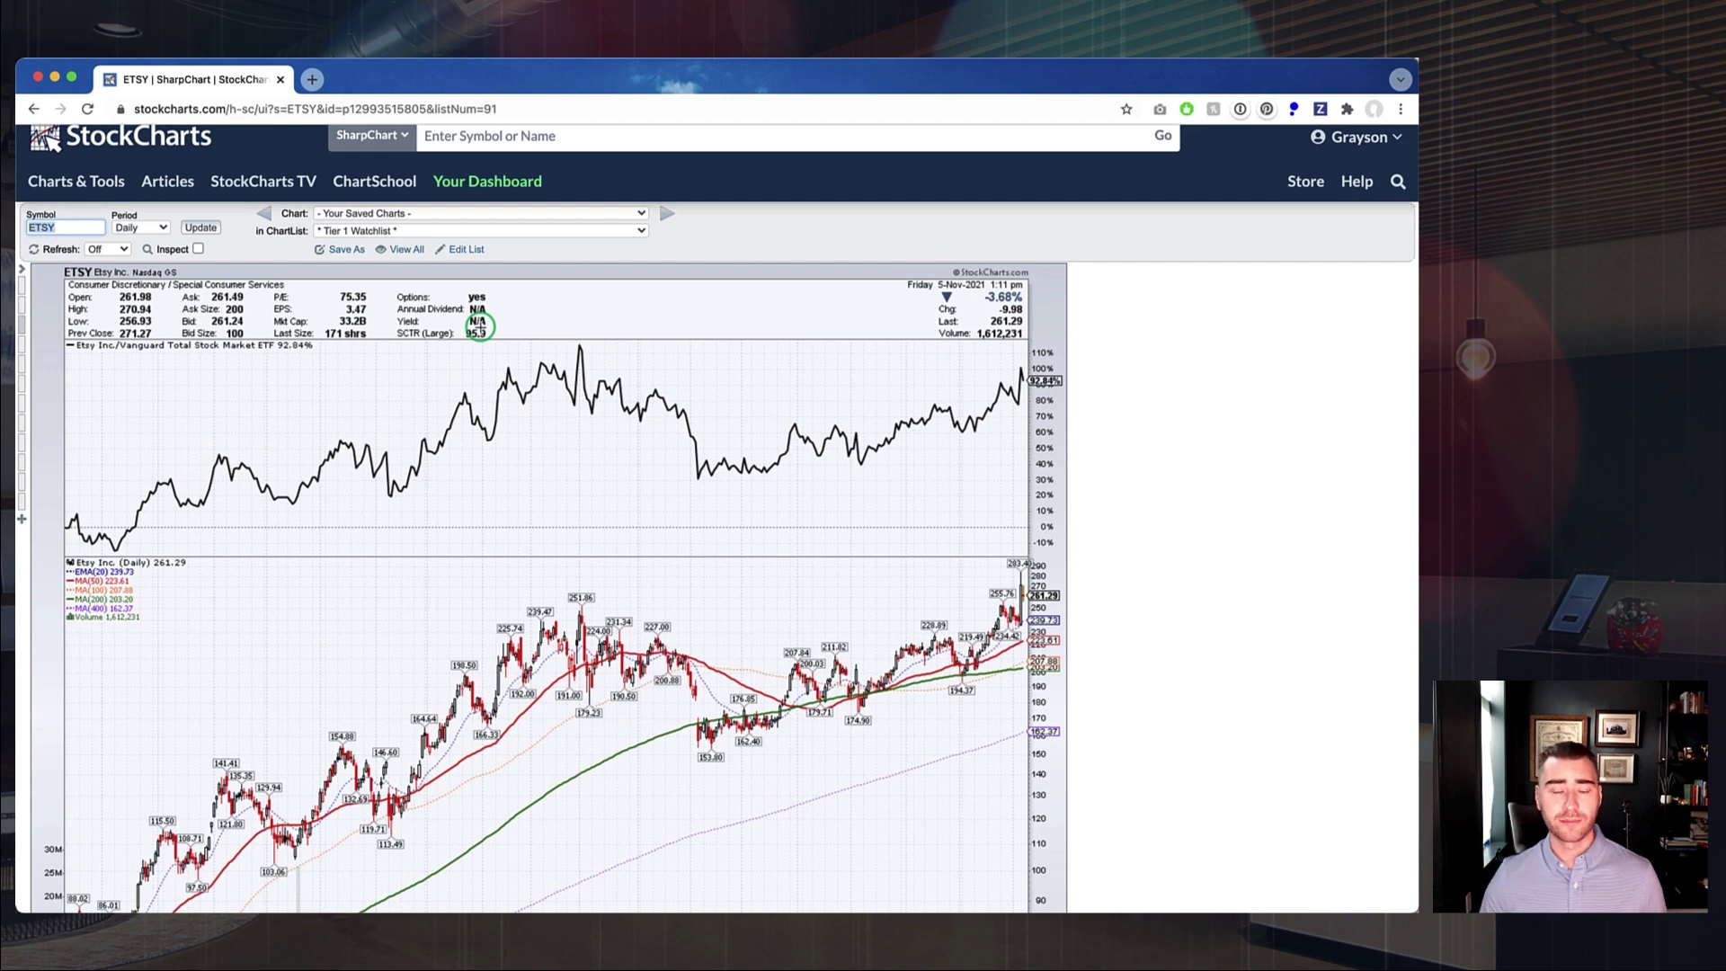
scroll(479, 325, down, 2)
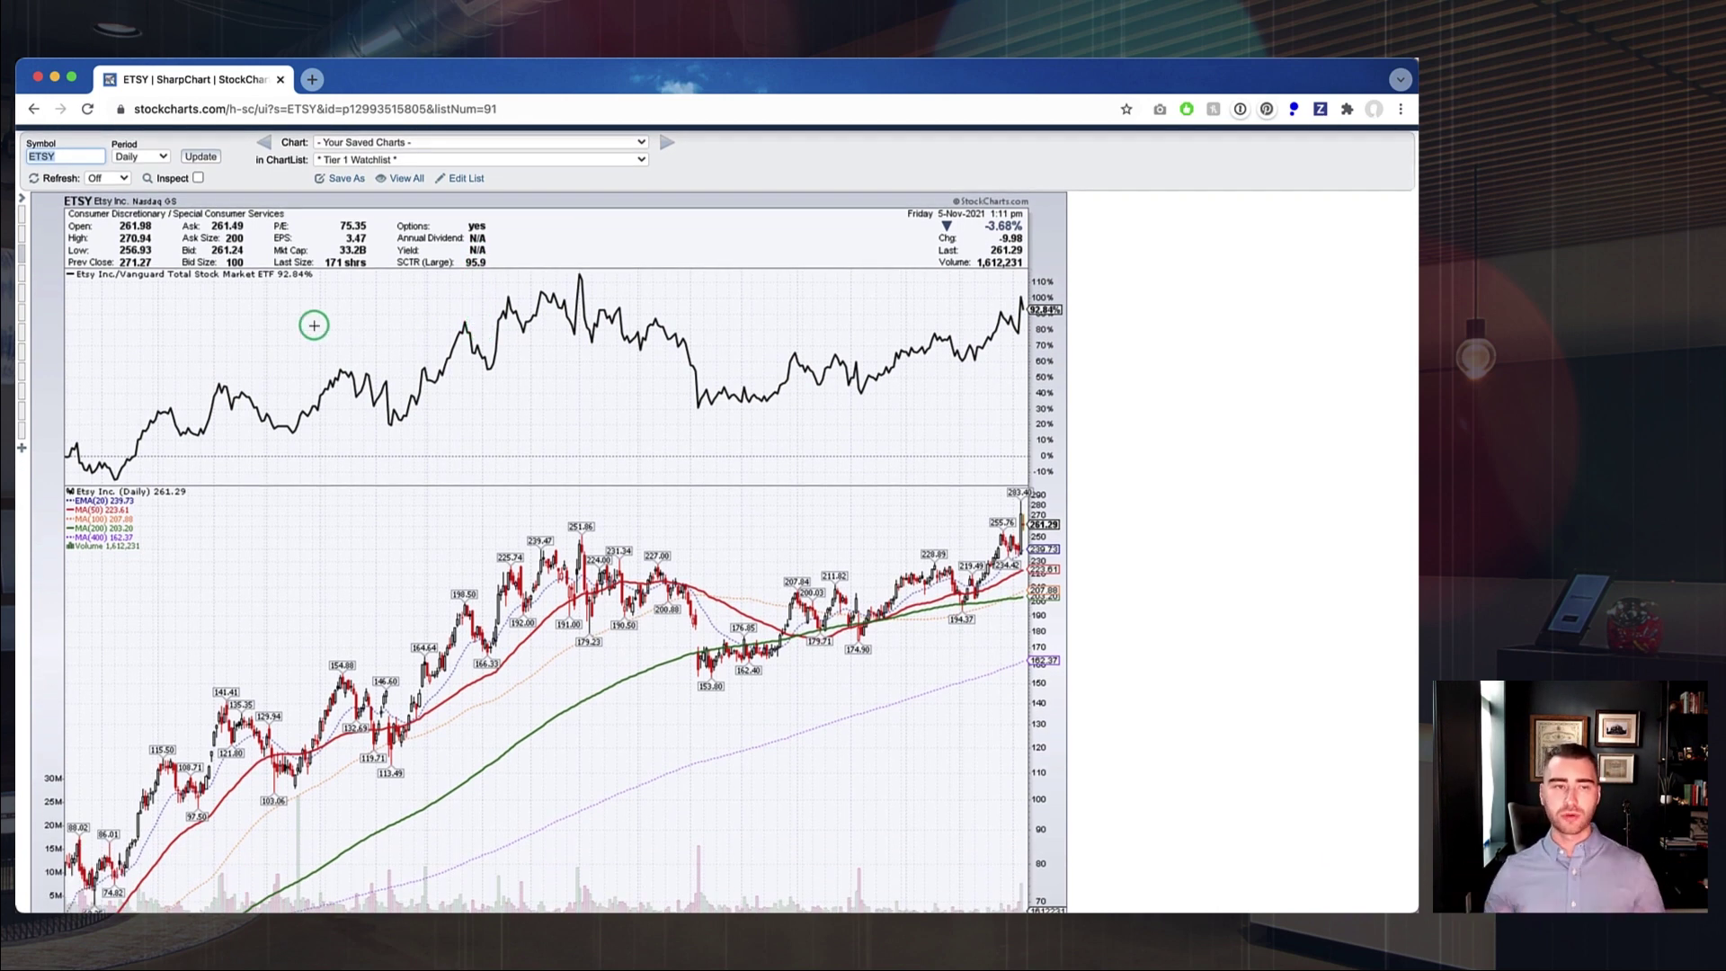
Step: Apply Equity - Daily (Lv00), then Lv01 to add the relative-performance panel
click(24, 213)
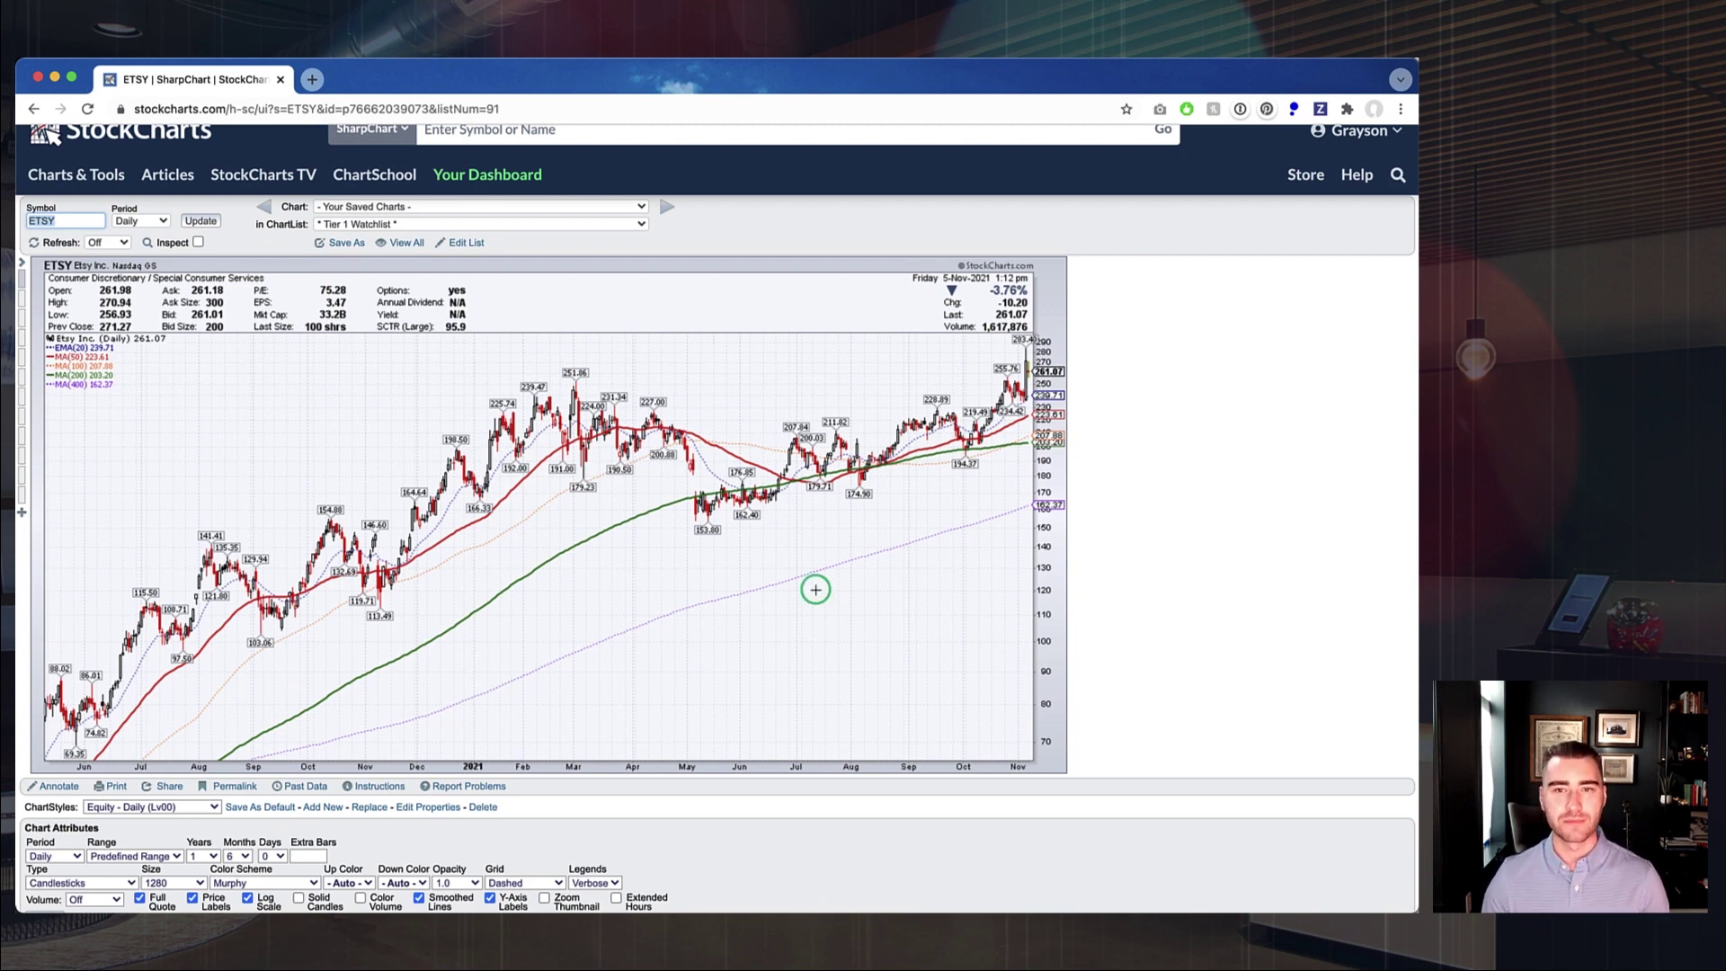
click(26, 309)
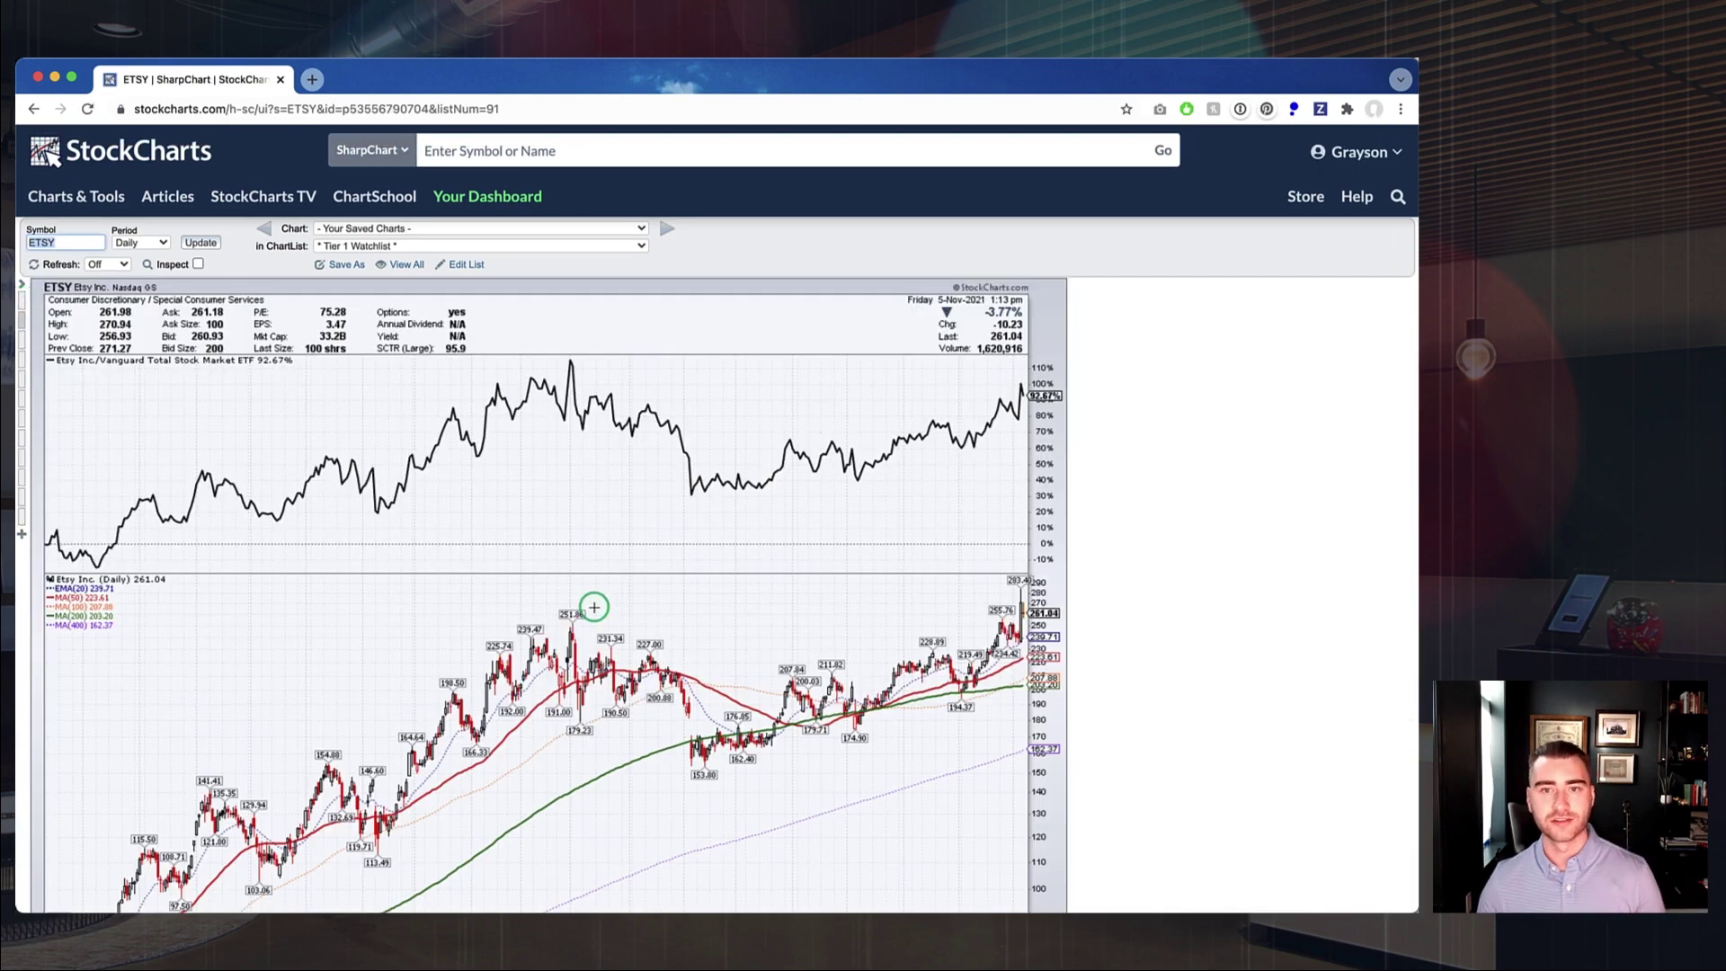
scroll(433, 486, down, 3)
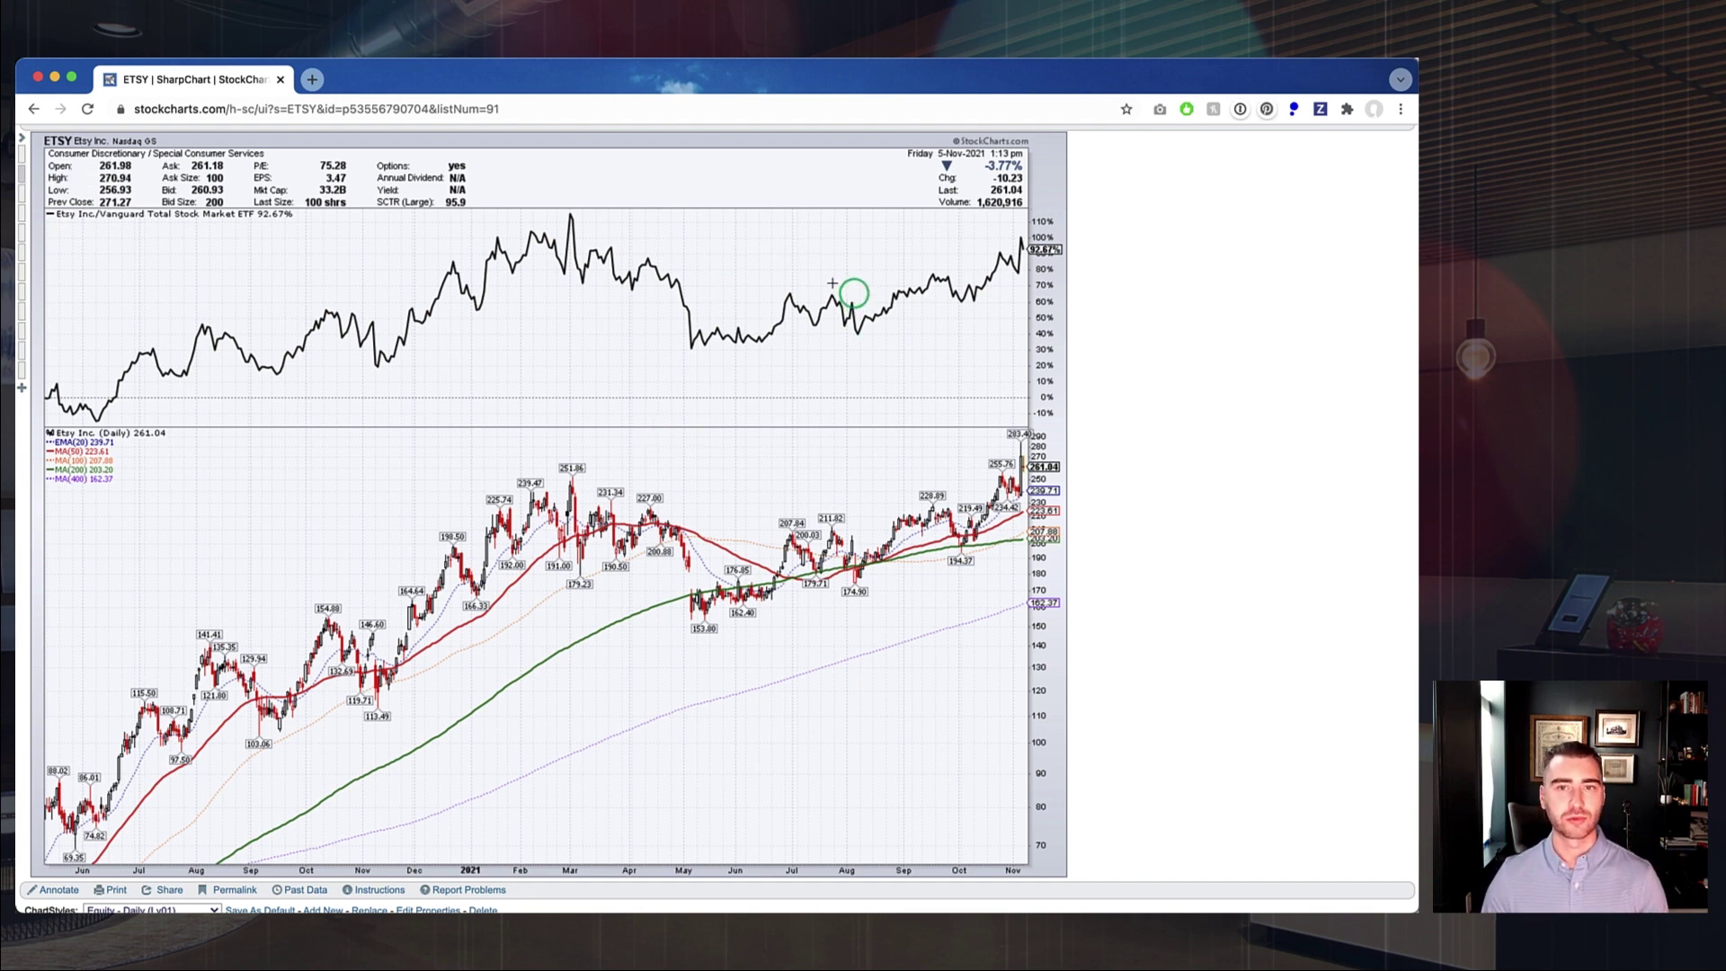
Step: Switch to Equity - Daily (Lv02) for volume bars behind price and an RSI(14) panel
click(46, 201)
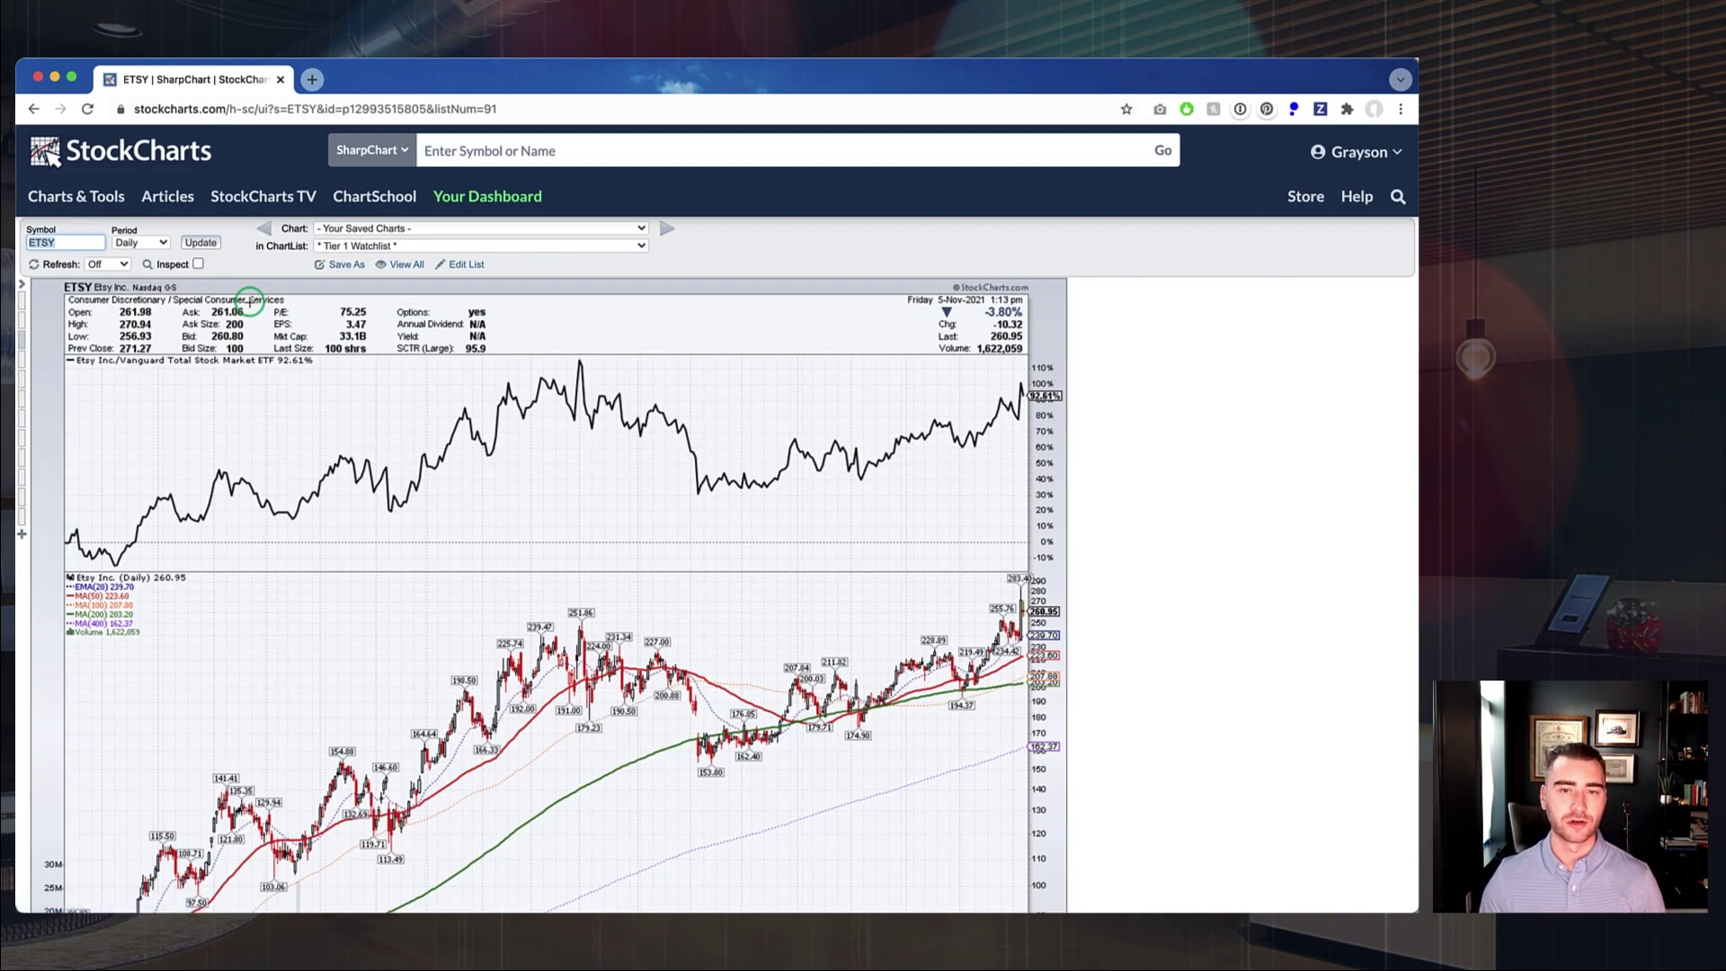
scroll(248, 303, down, 6)
scroll(250, 302, up, 1)
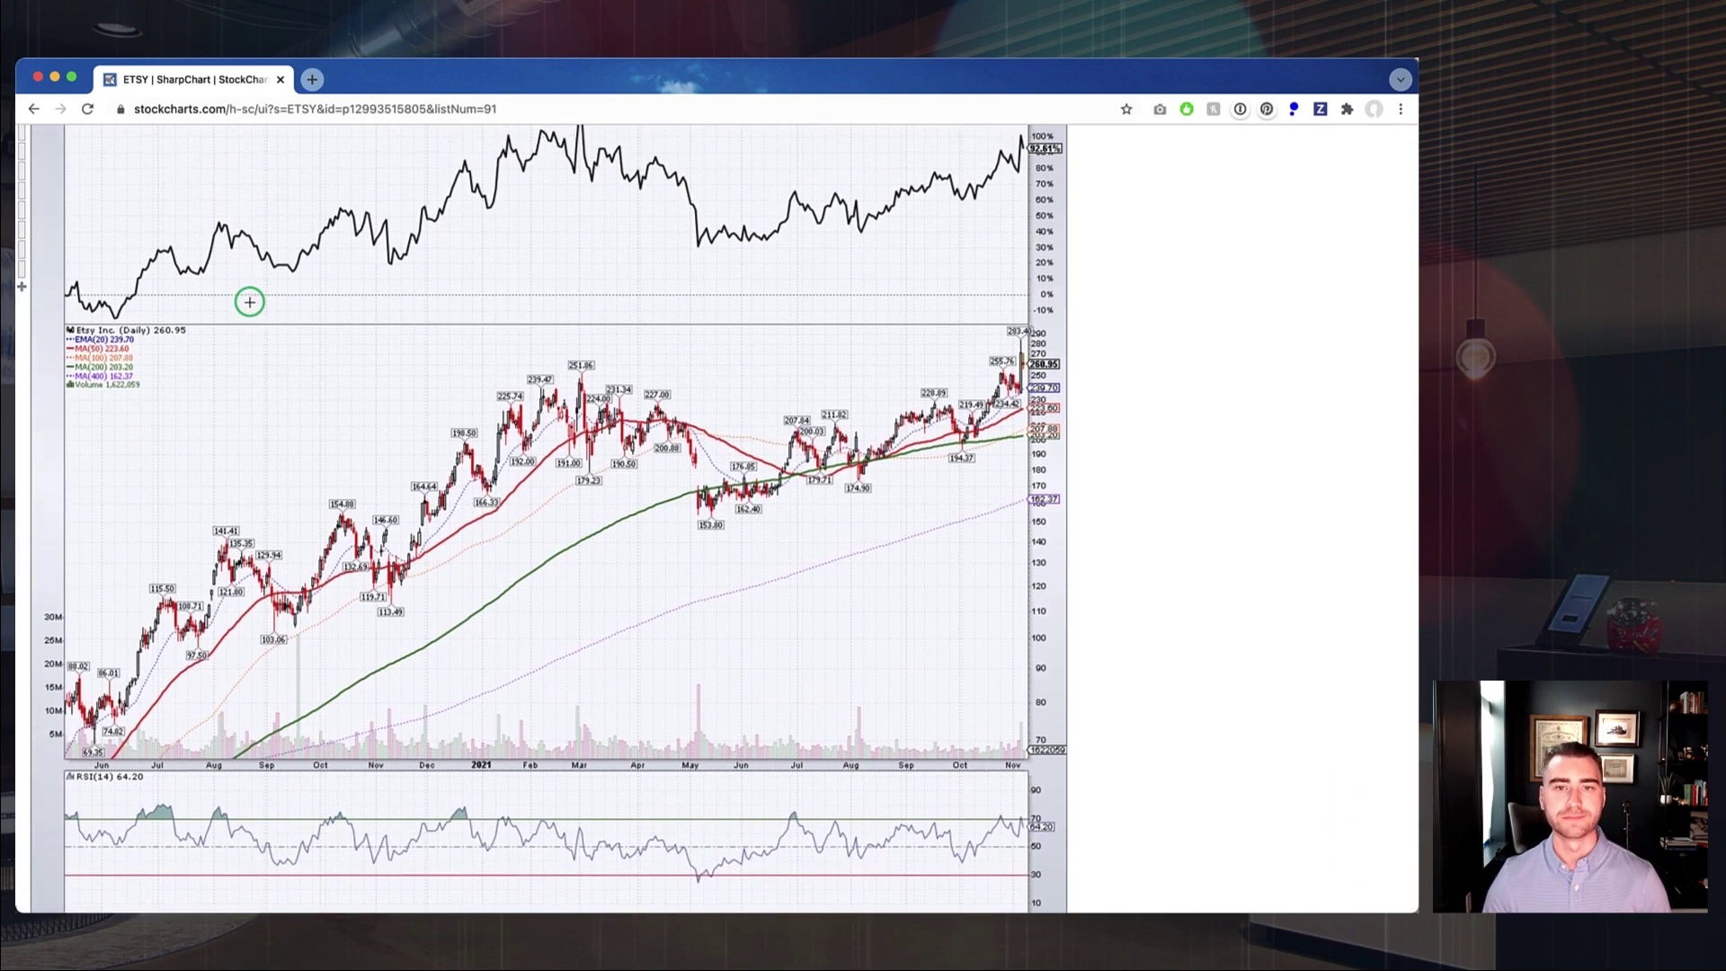
scroll(249, 302, up, 4)
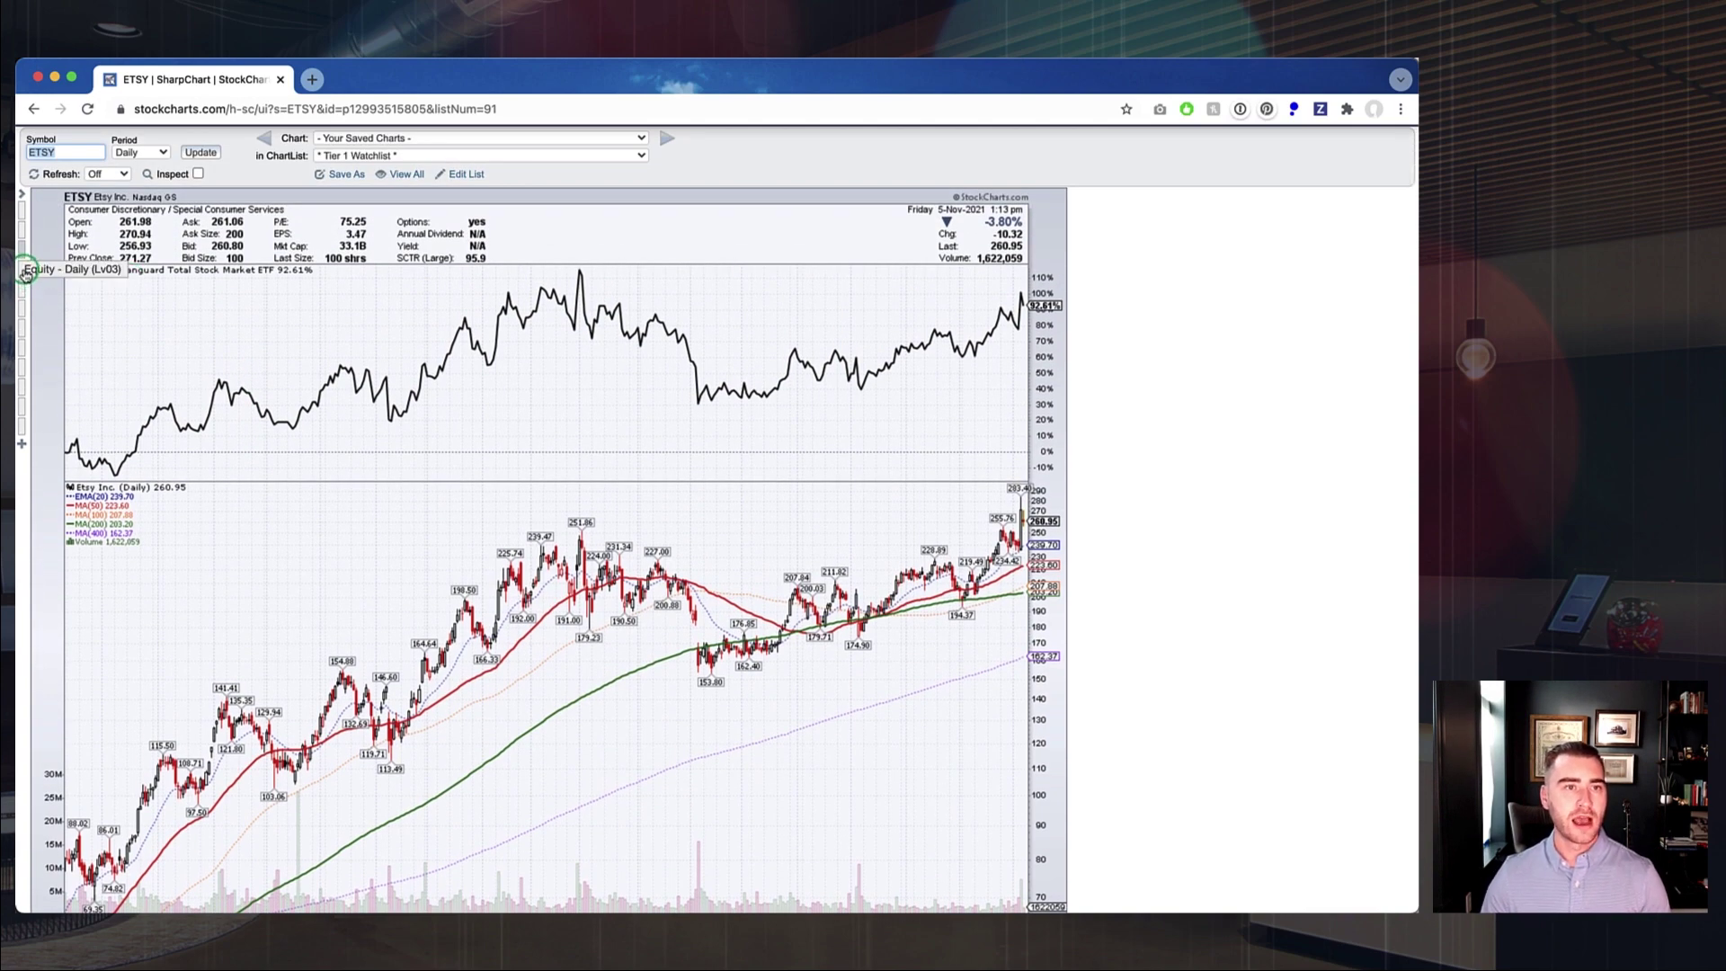
Step: Apply Equity - Daily (Lv03) and review the RSI, Accum/Dist with faded OBV, and SCTR panels
click(25, 274)
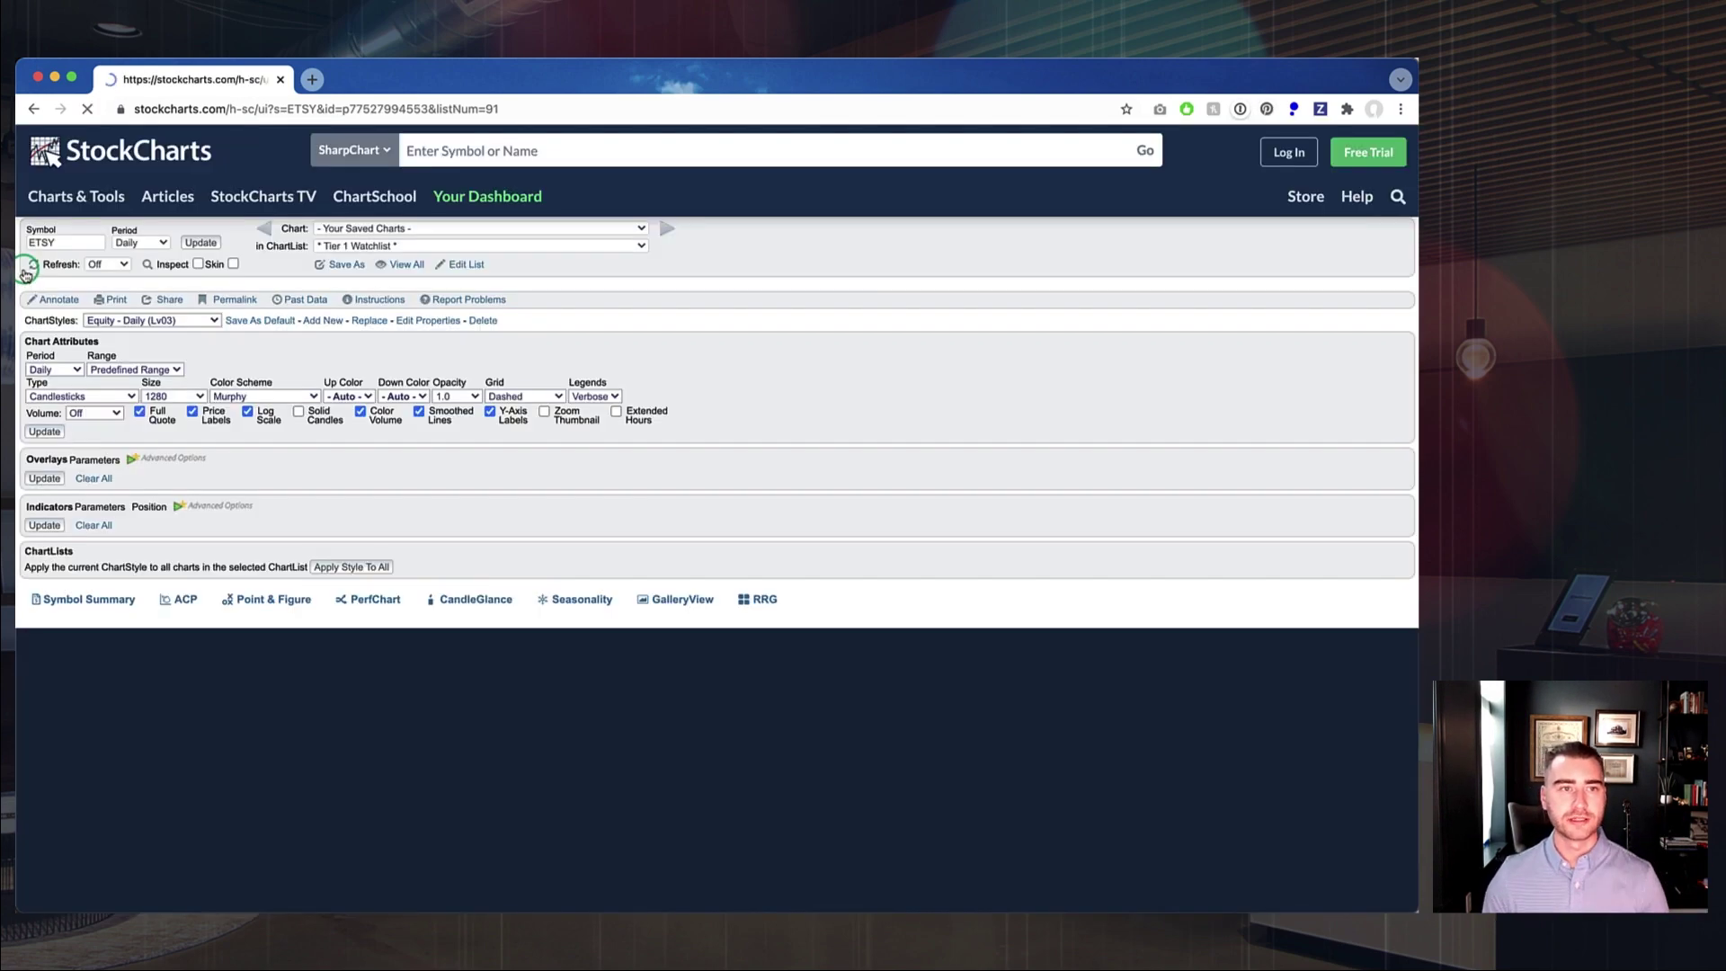
scroll(339, 403, down, 5)
scroll(336, 407, down, 7)
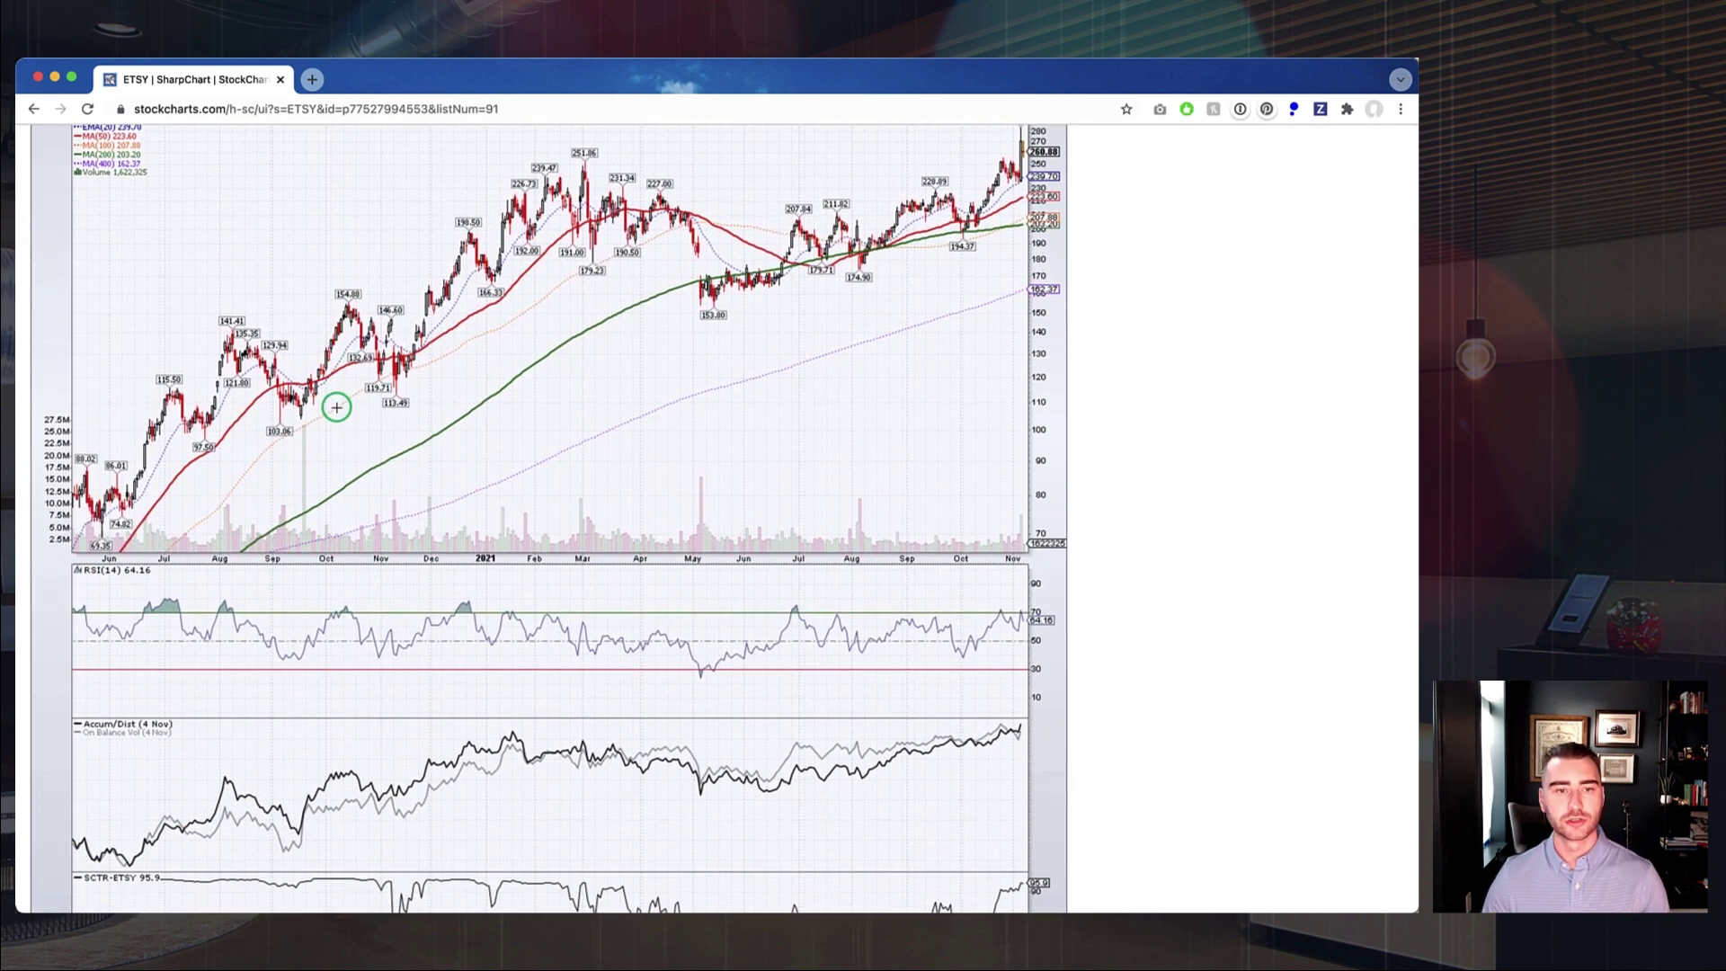
scroll(336, 407, down, 1)
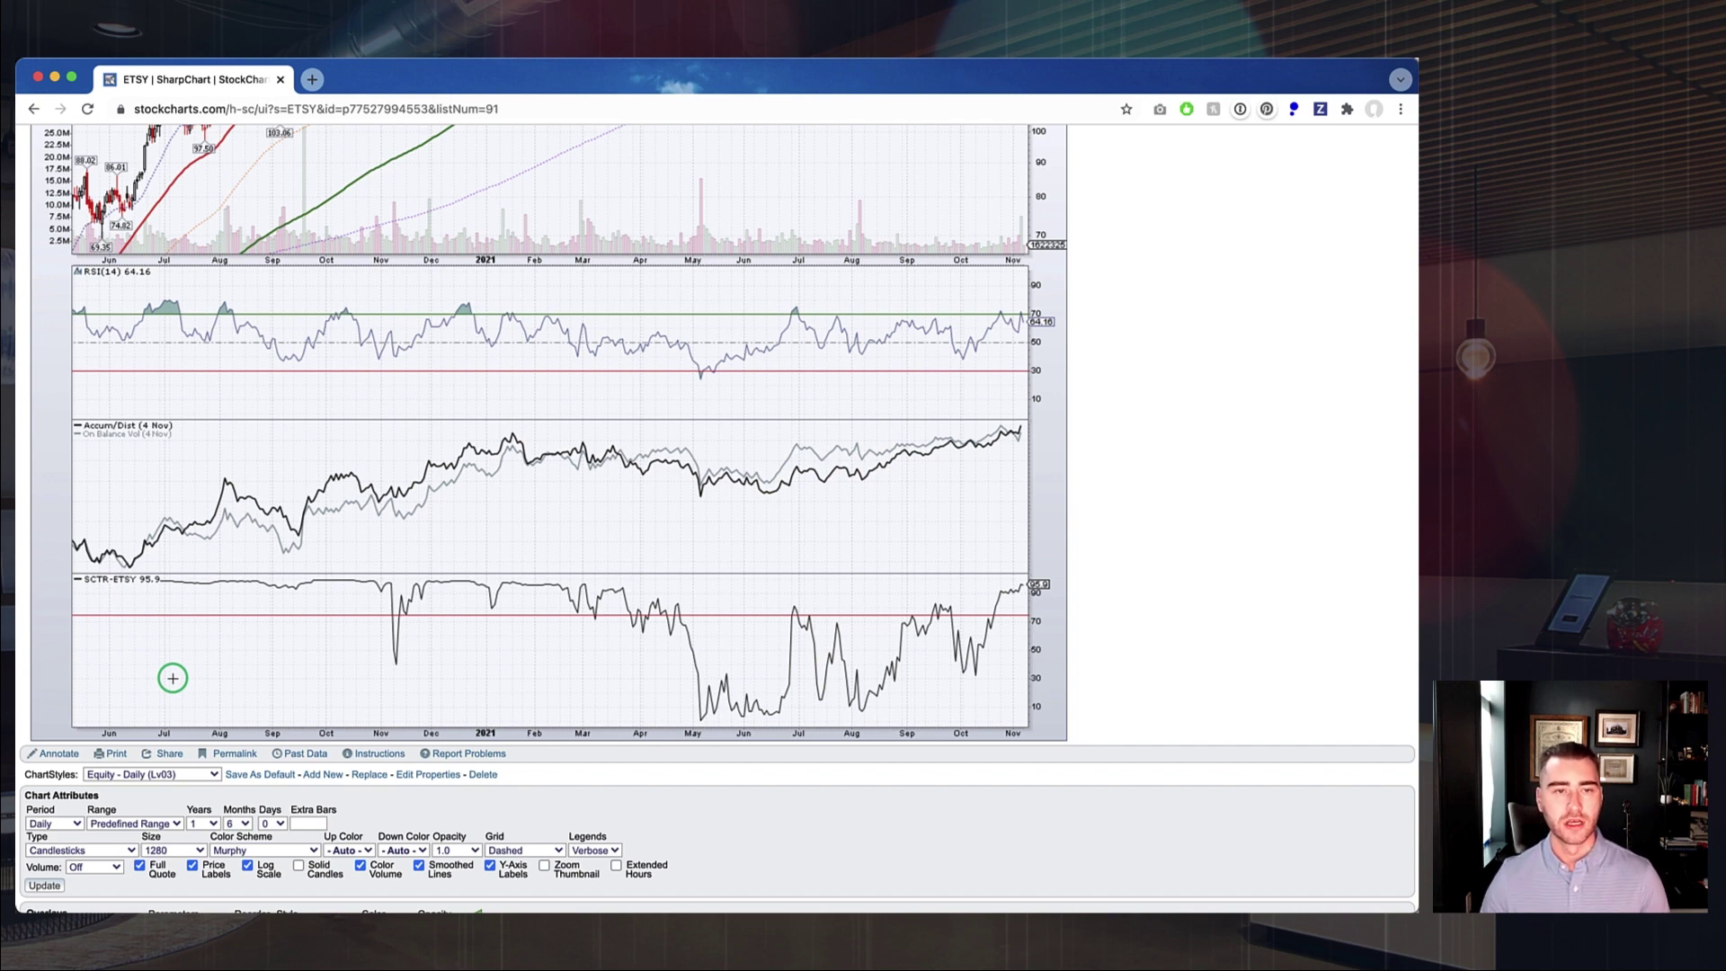
scroll(172, 678, up, 1)
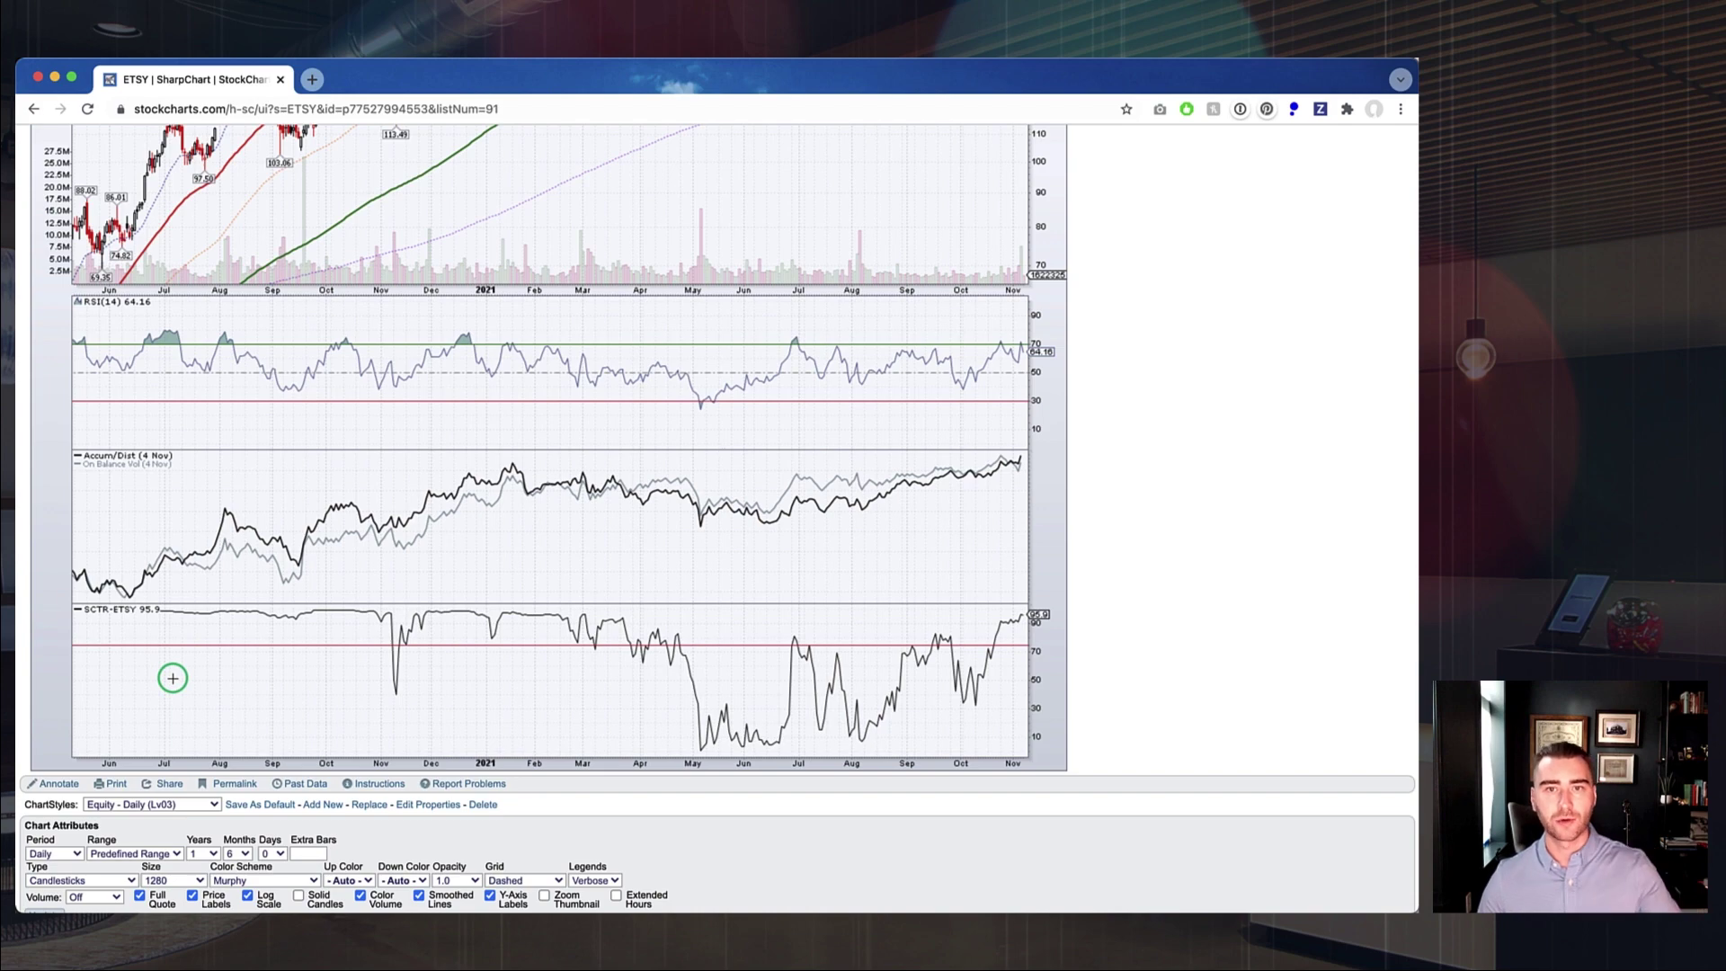
scroll(172, 678, up, 10)
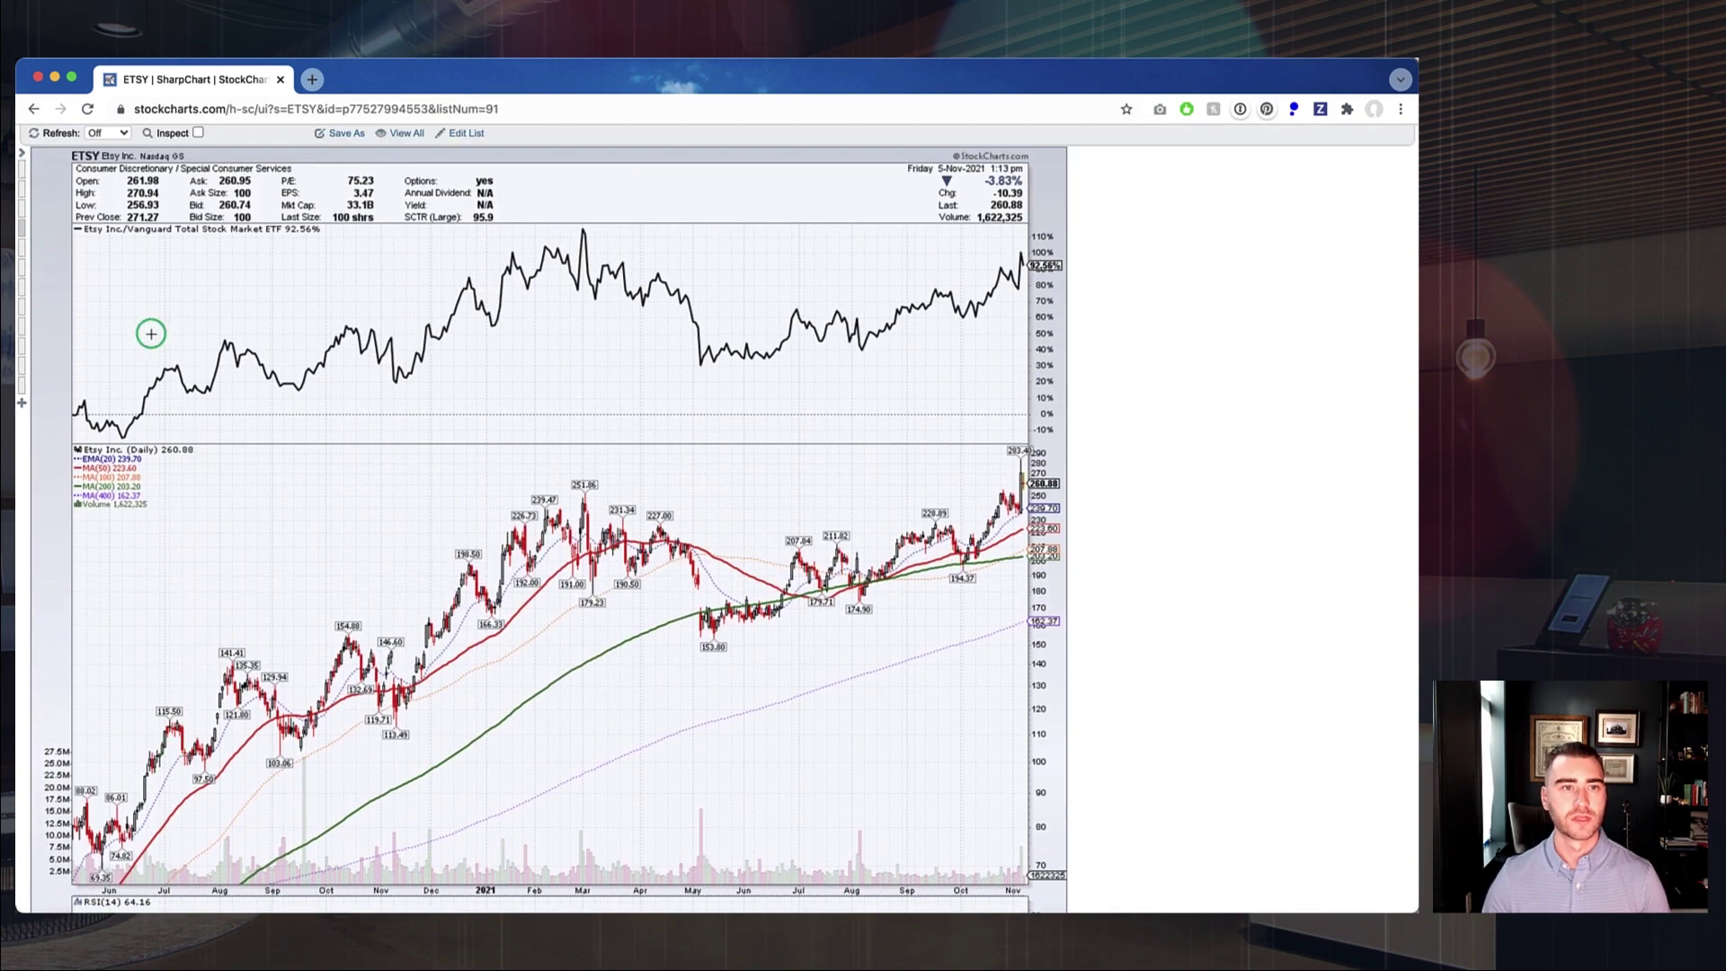
Step: Apply Equity - Daily (Lv04) and review its market, sector and industry relative-strength panels
click(22, 255)
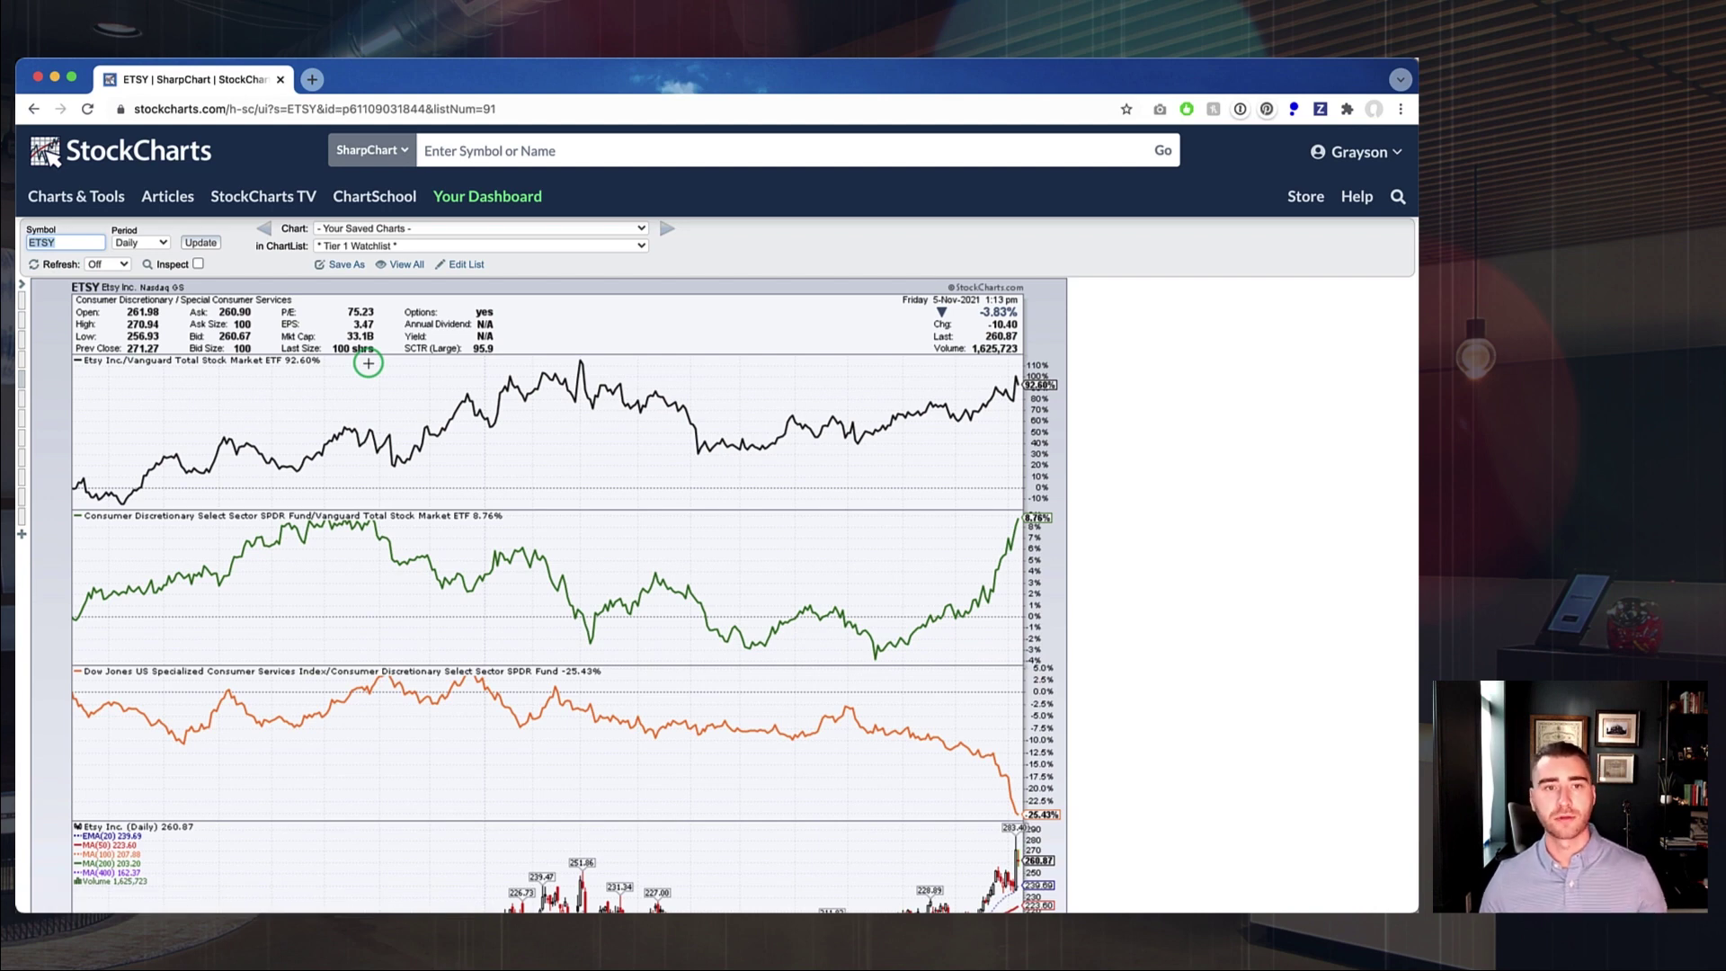
scroll(708, 463, down, 3)
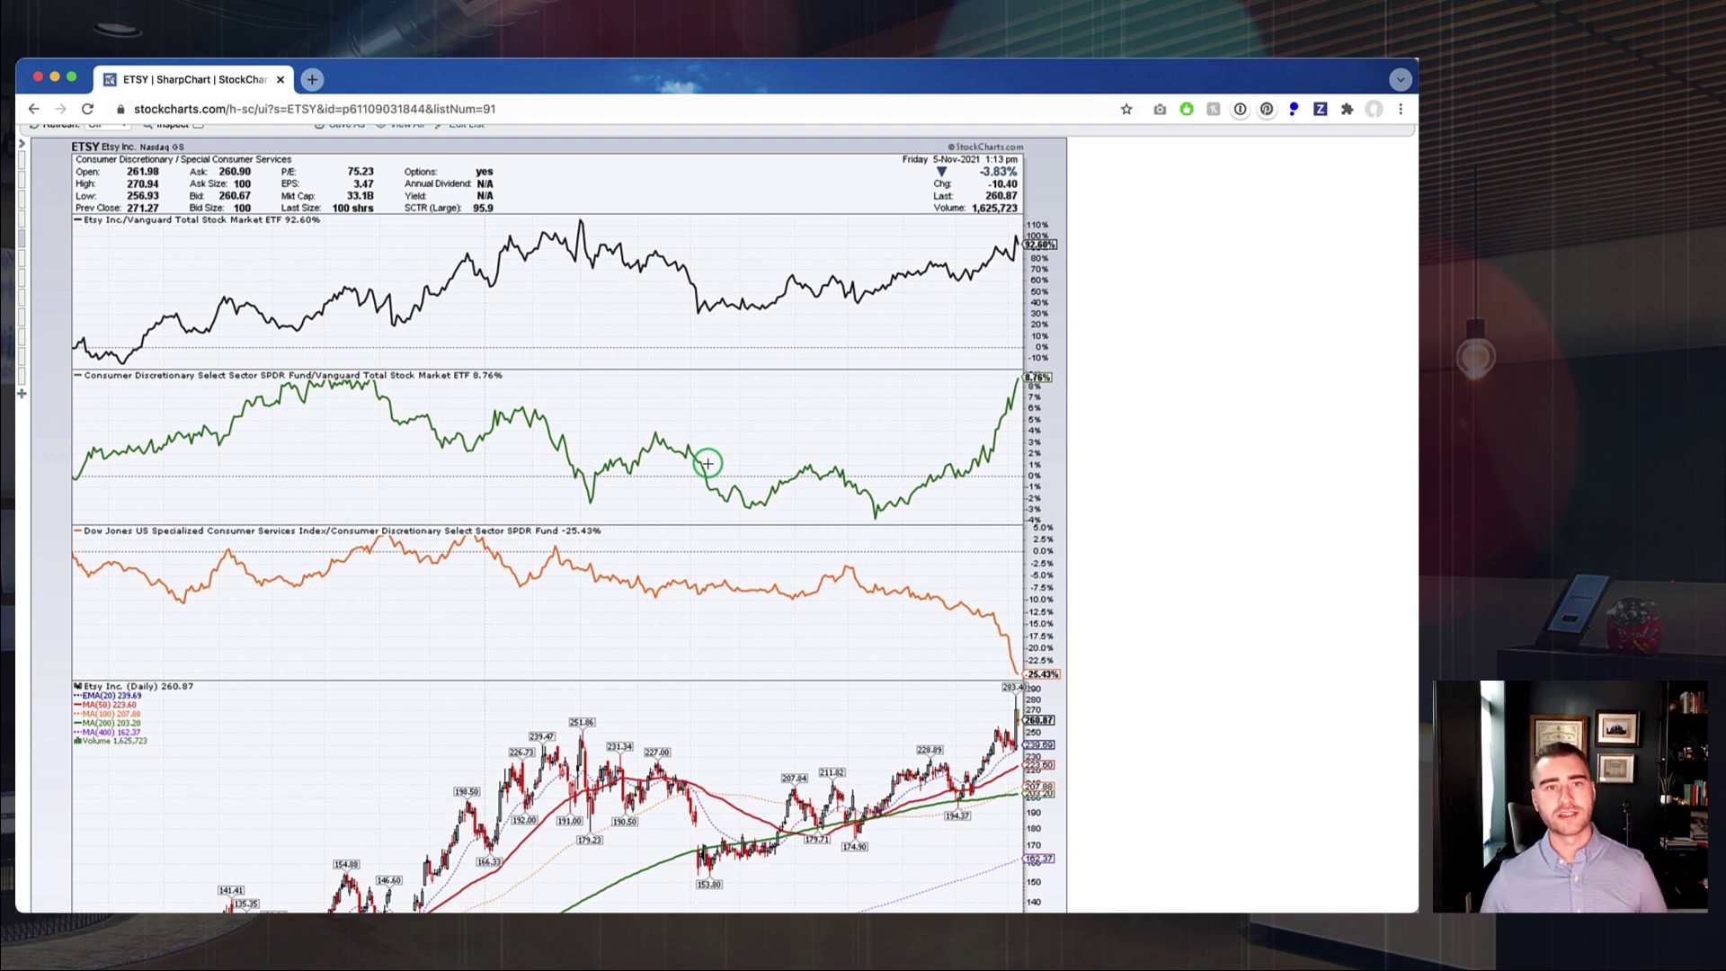
scroll(708, 463, down, 5)
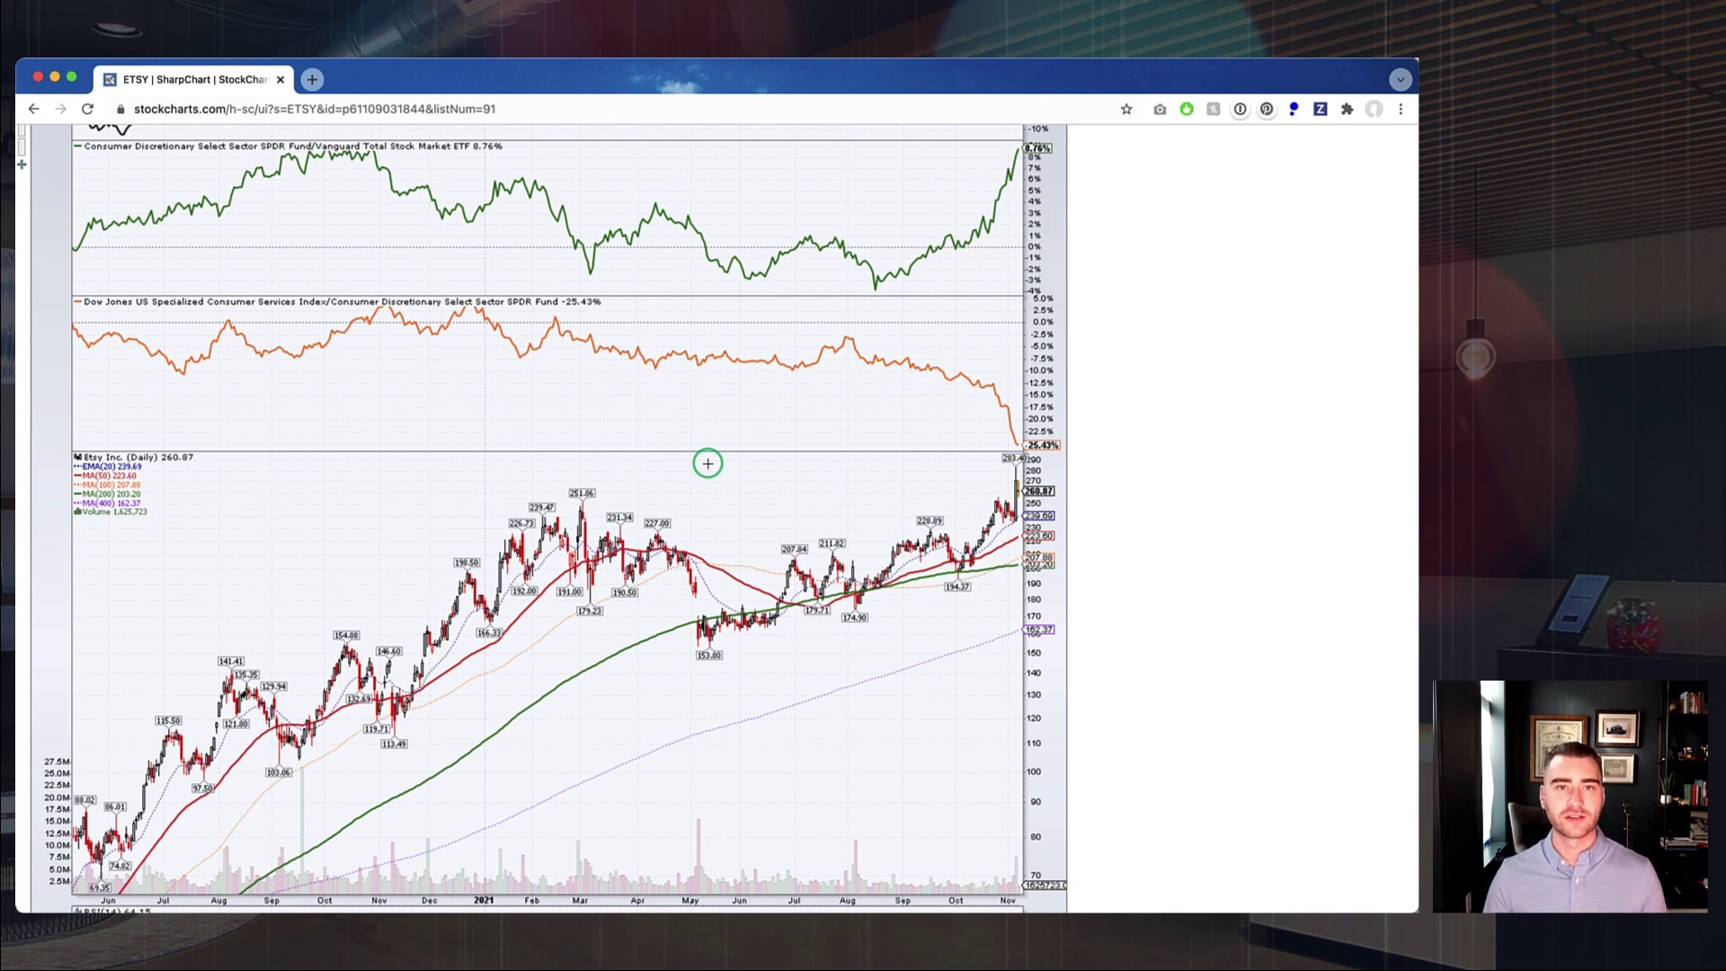
scroll(707, 463, up, 5)
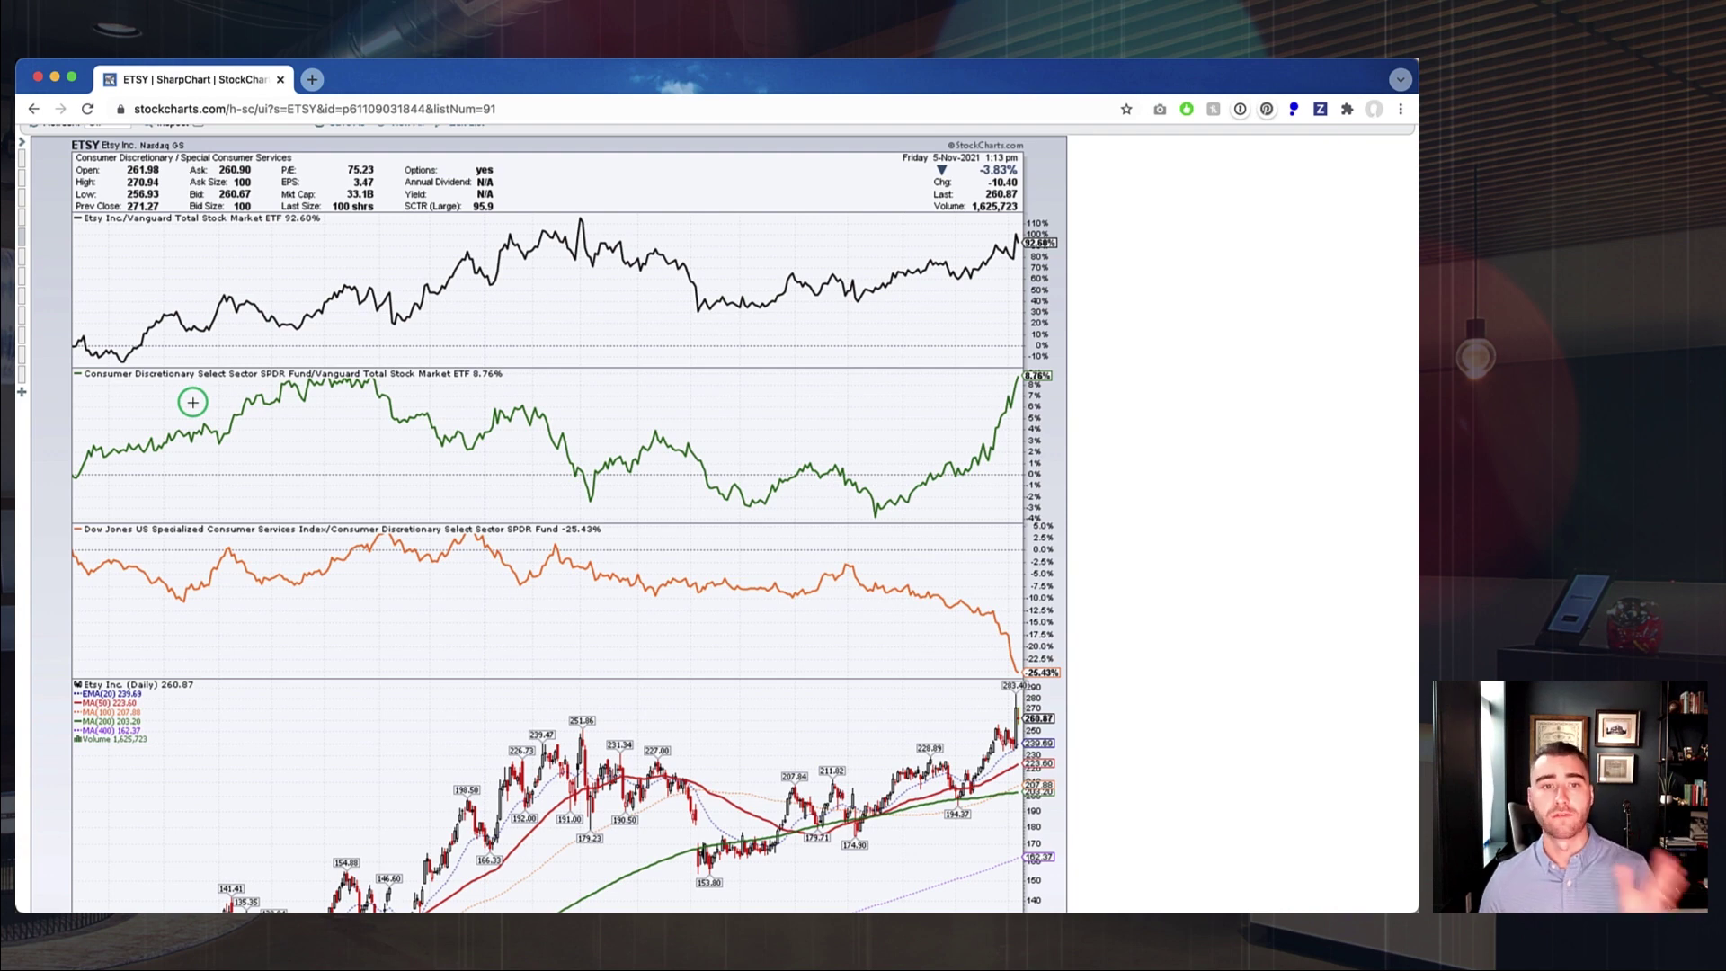
scroll(192, 402, down, 2)
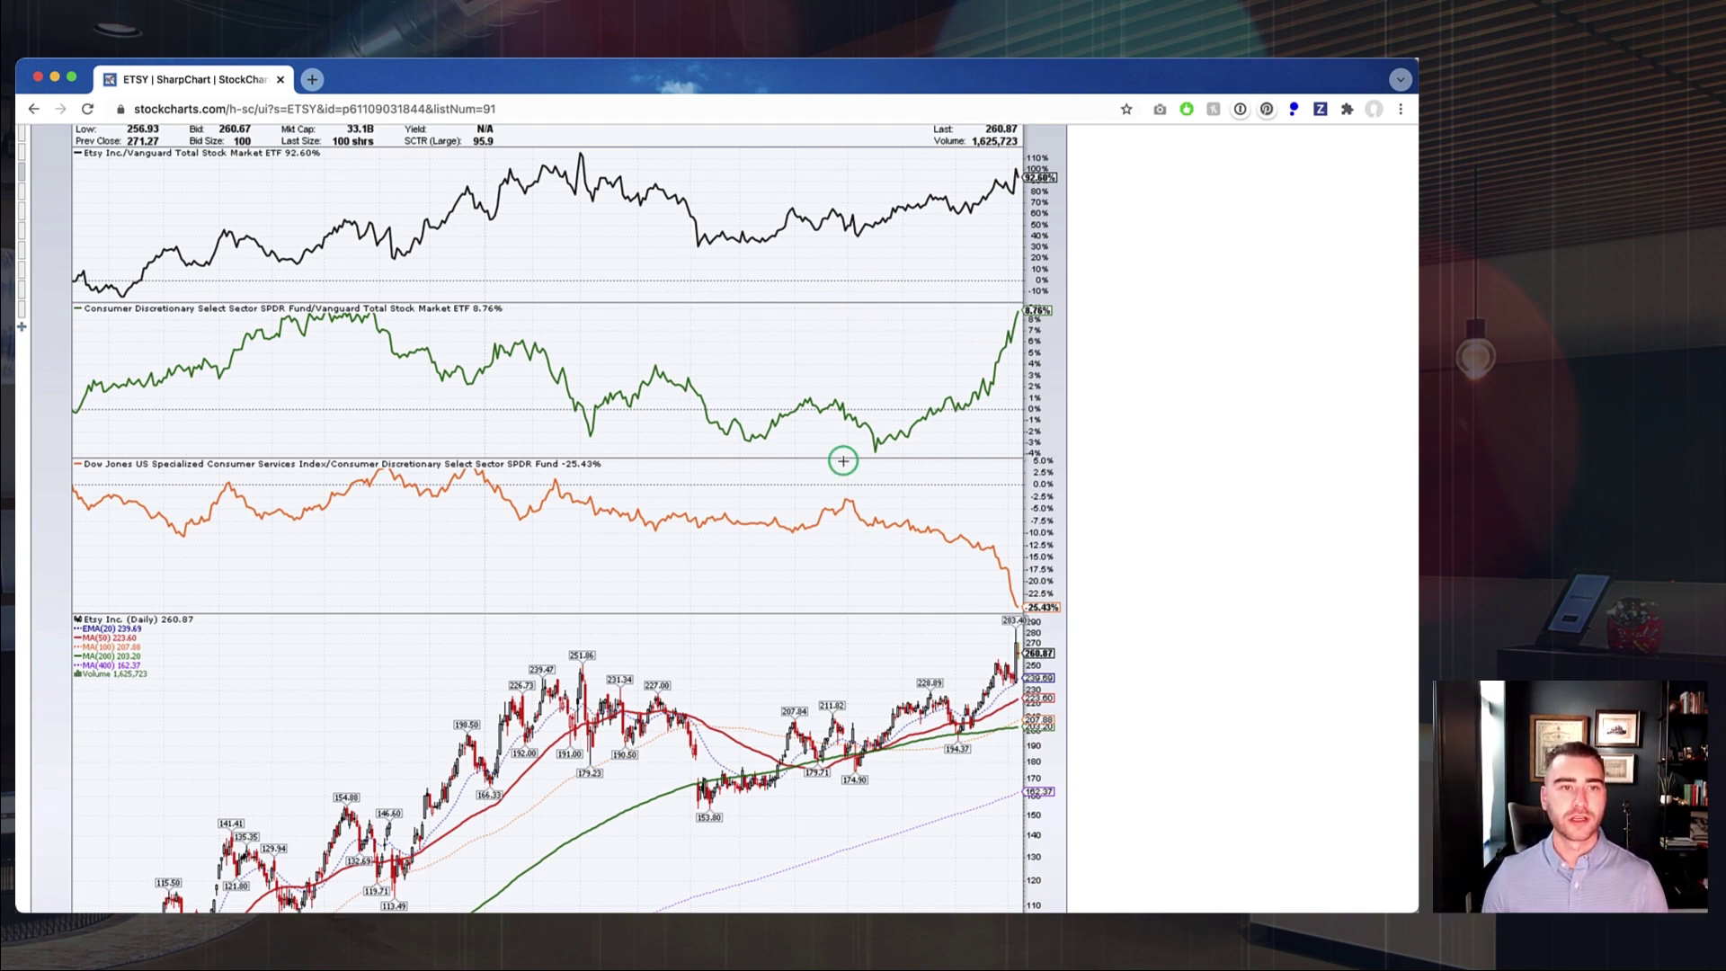
Step: Review the Lv04 ETSY chart, then slide out the Your Saved ChartStyles panel
scroll(841, 460, down, 3)
scroll(844, 461, down, 10)
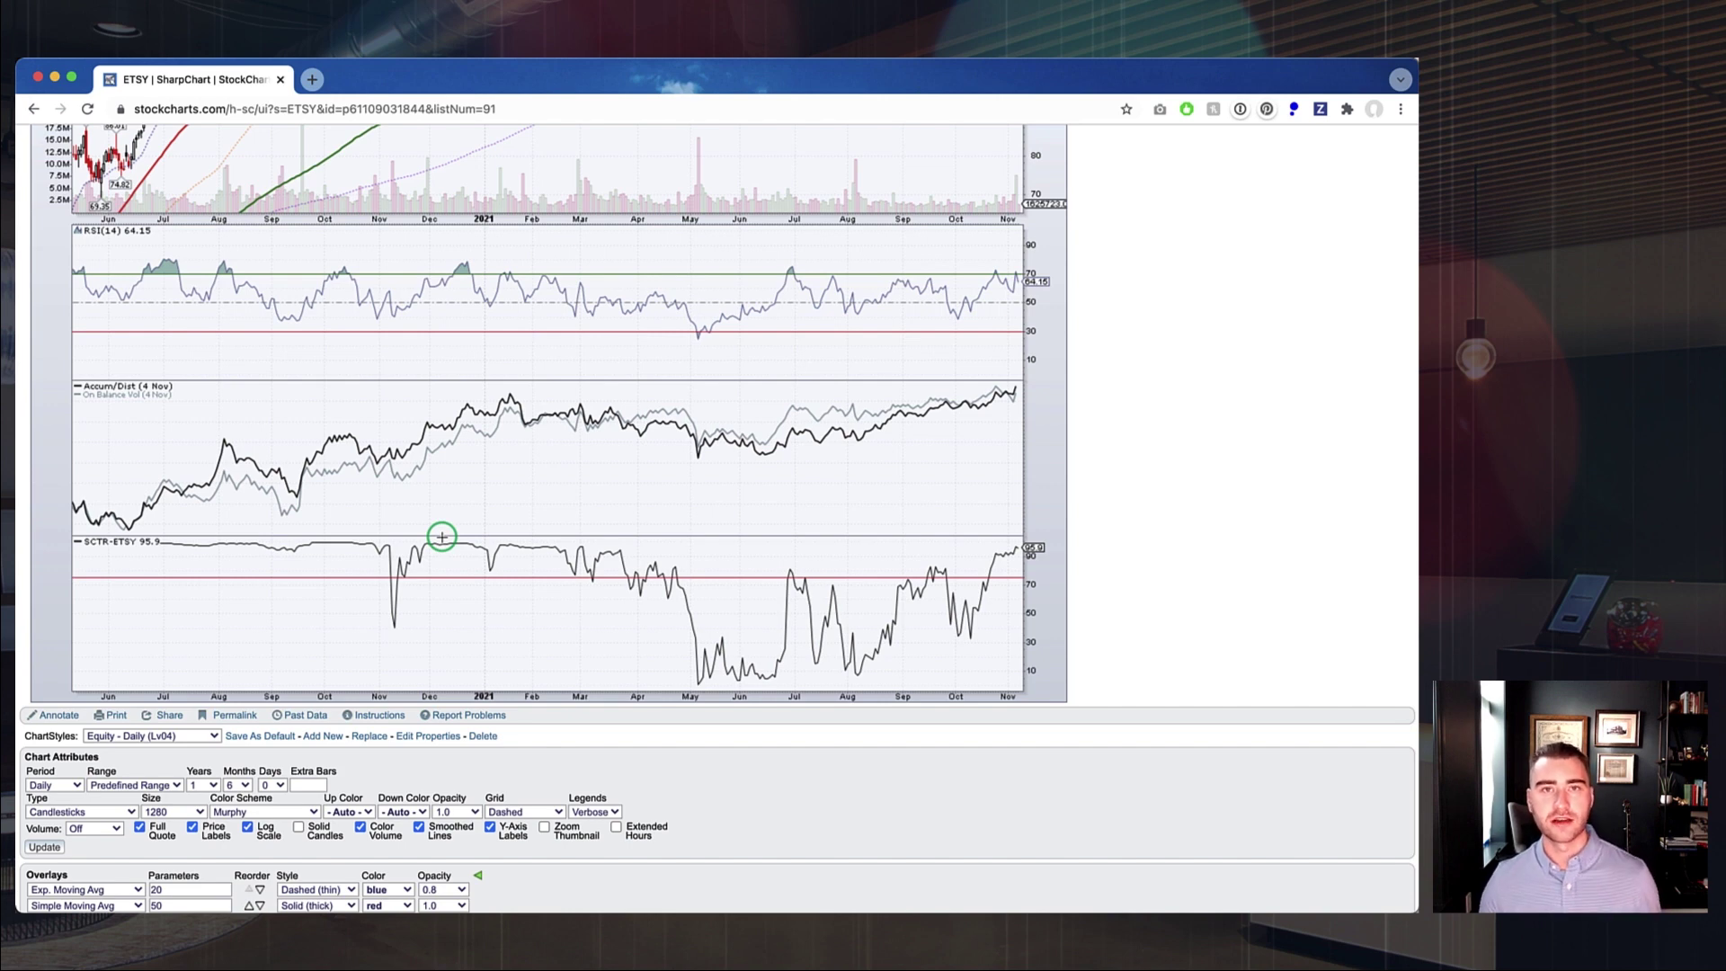
scroll(442, 537, up, 2)
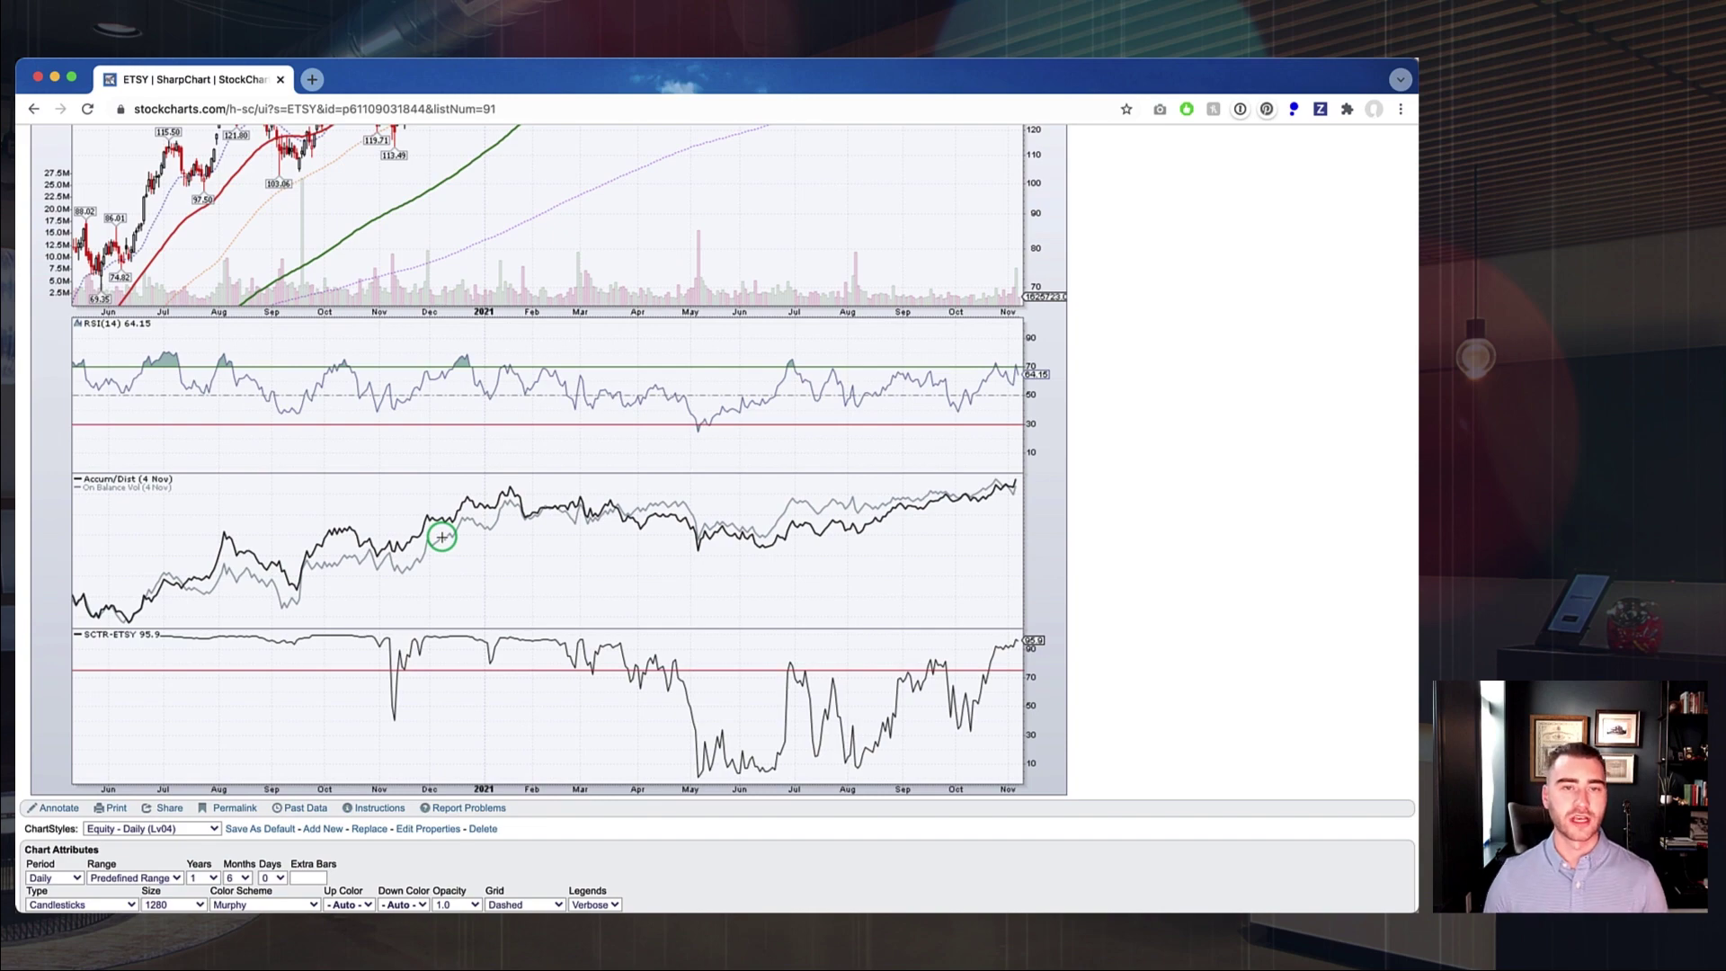
scroll(556, 472, up, 10)
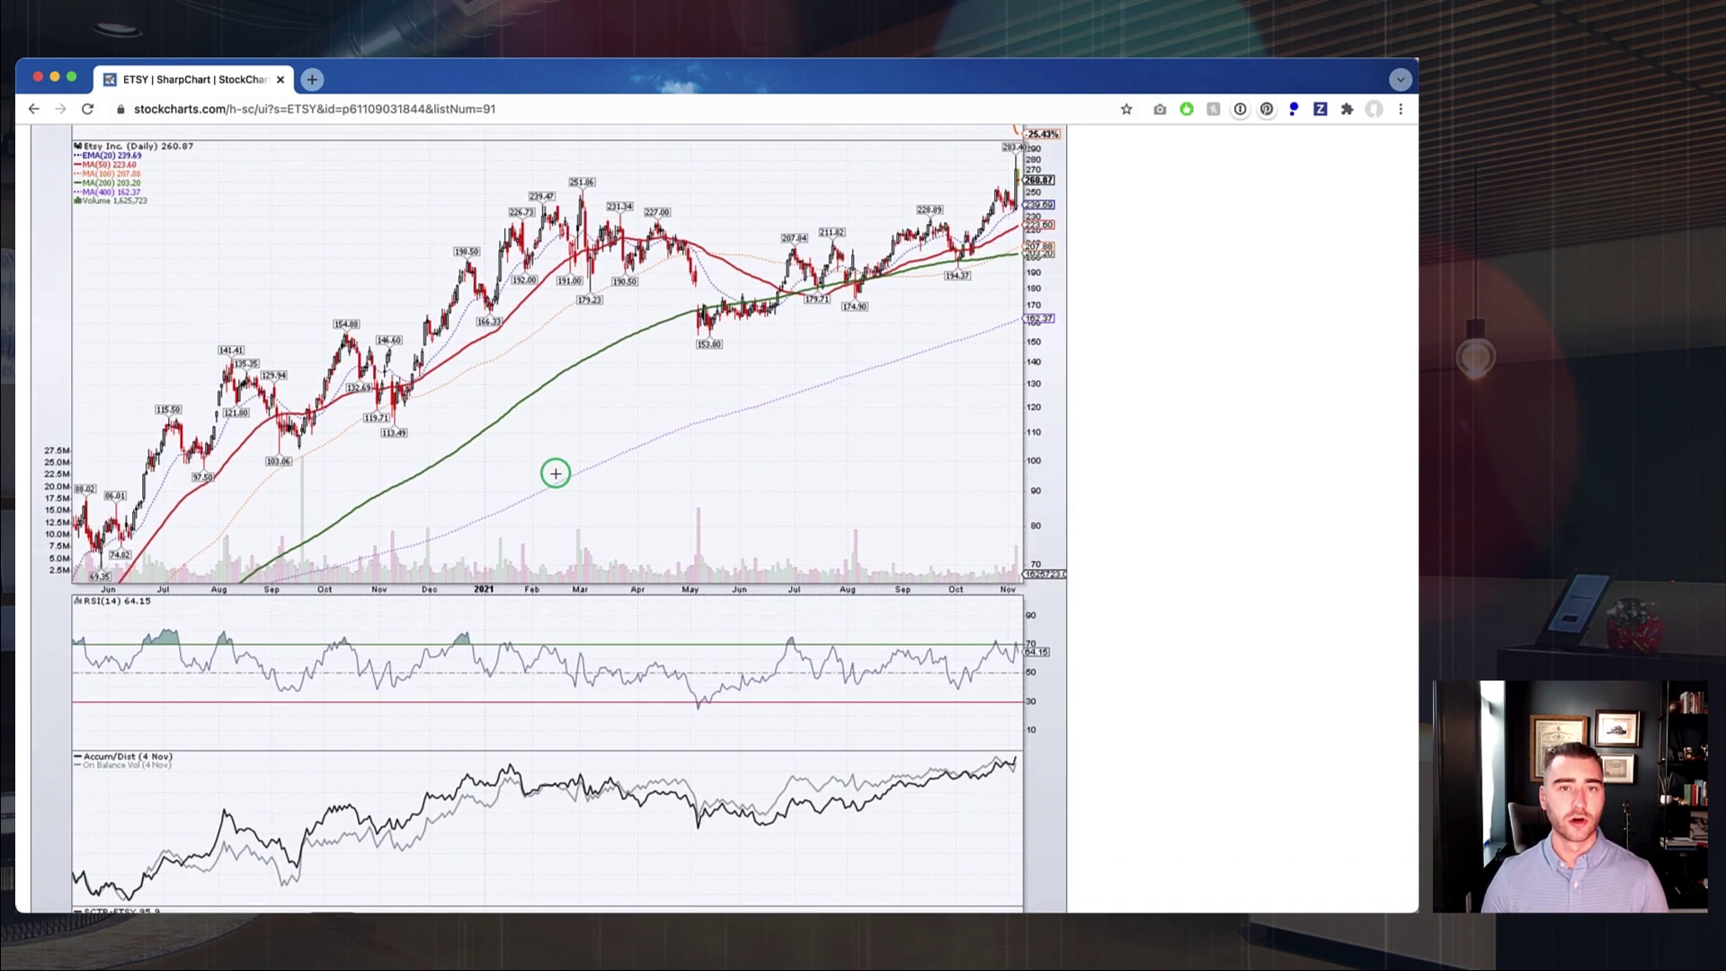
scroll(556, 472, up, 8)
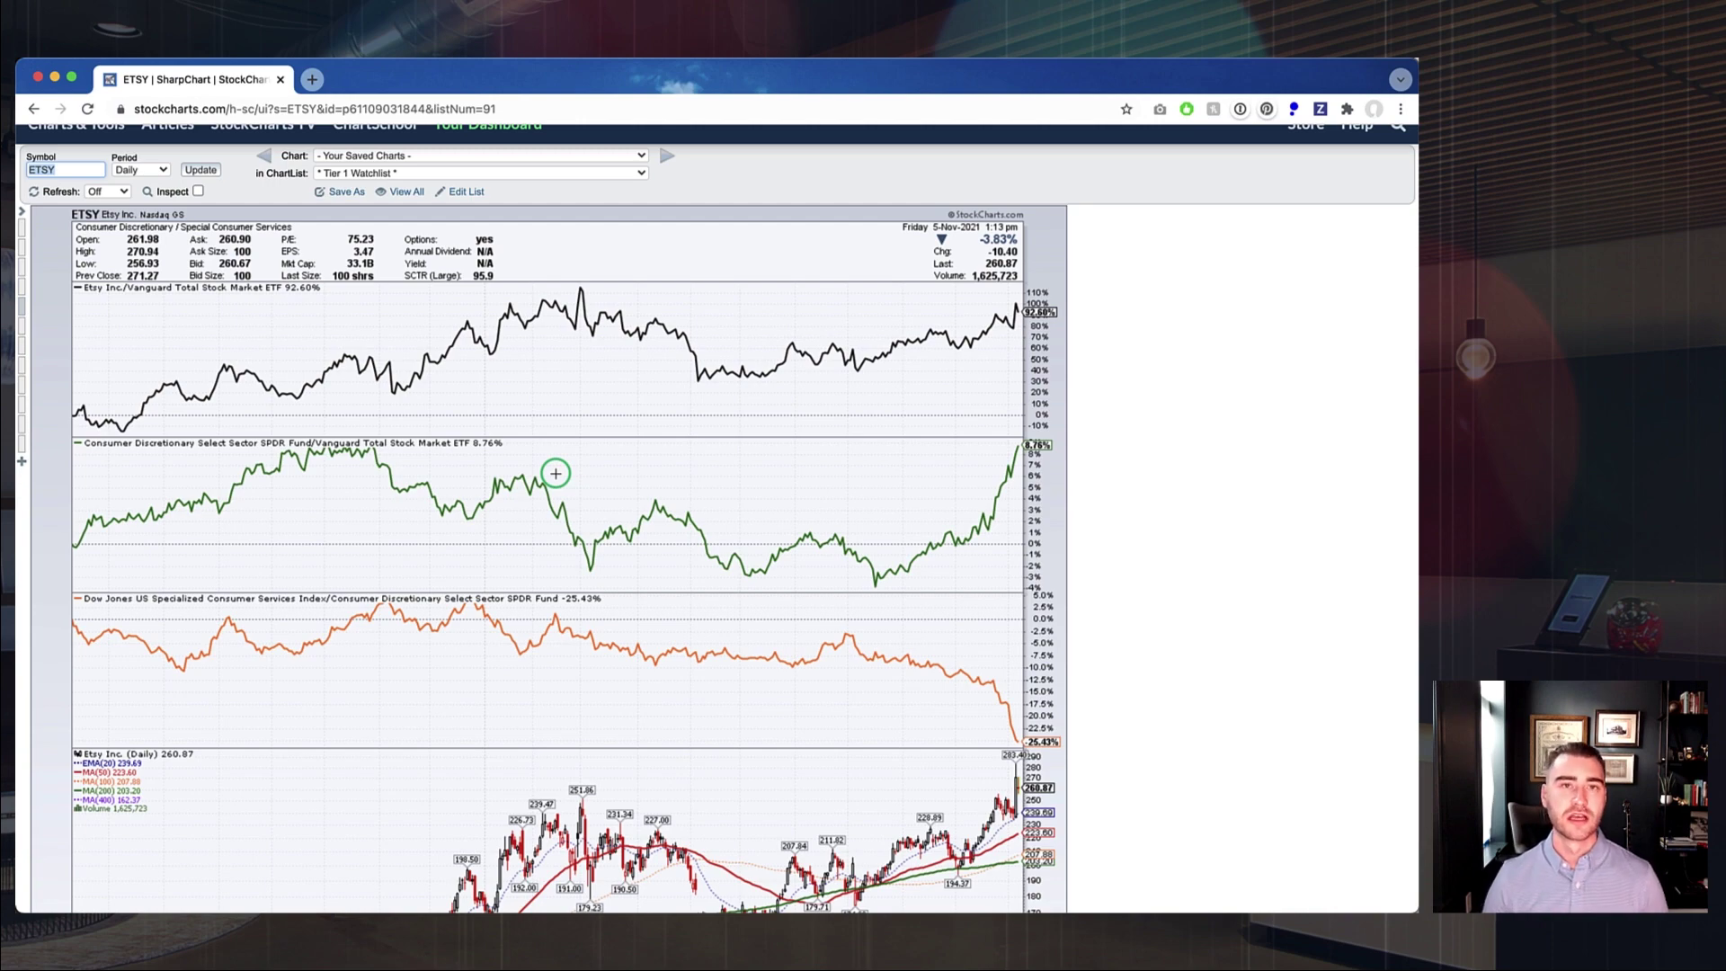
click(21, 211)
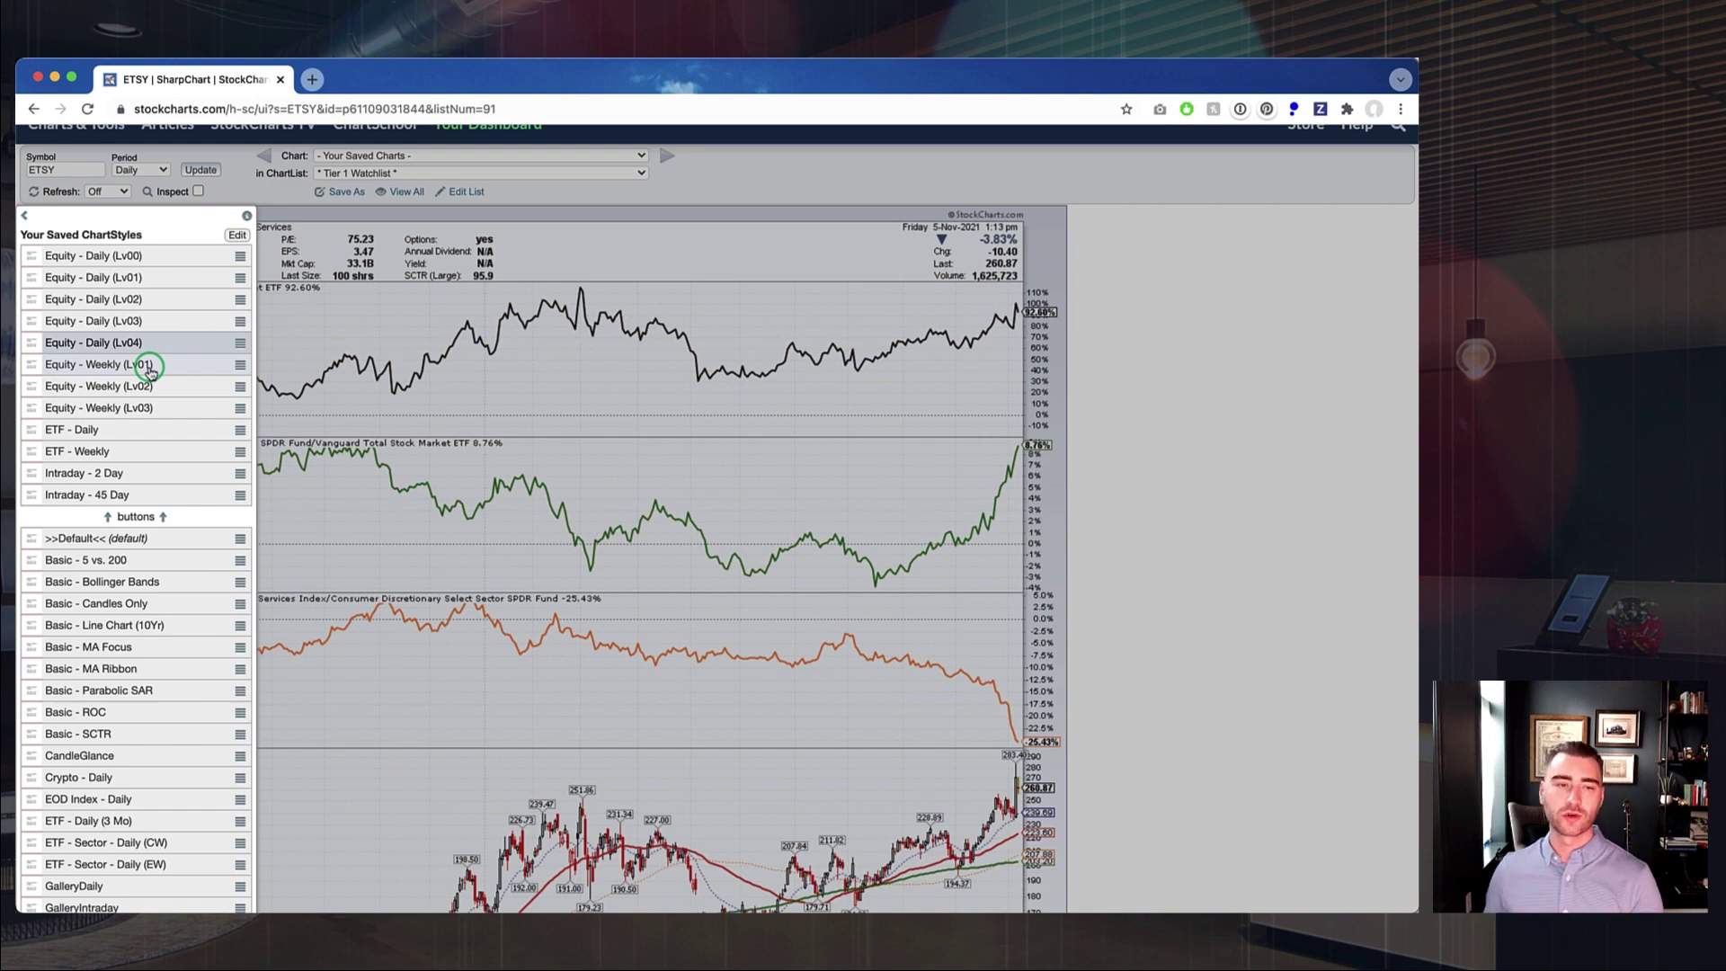
Step: Collapse the Your Saved ChartStyles panel so the ETSY relative-strength chart spans the full width
click(25, 215)
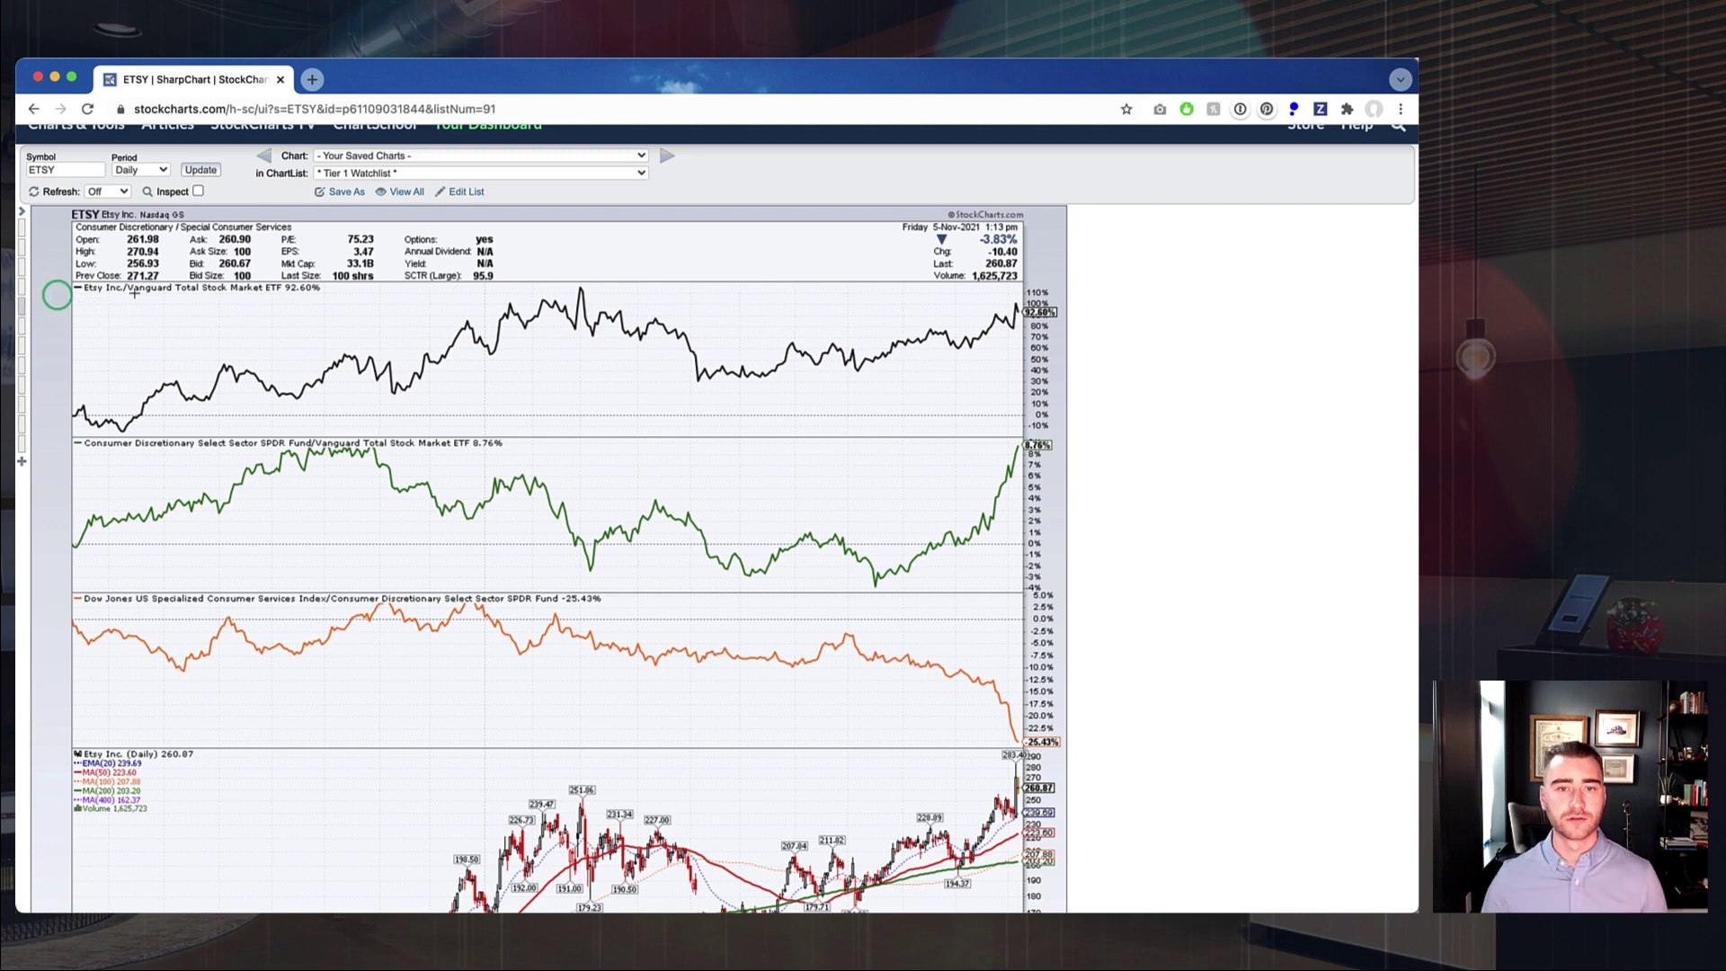
Step: Scroll past the relative panels to the ETSY price chart, RSI(14) and Accum/Dist panels
scroll(600, 362, down, 3)
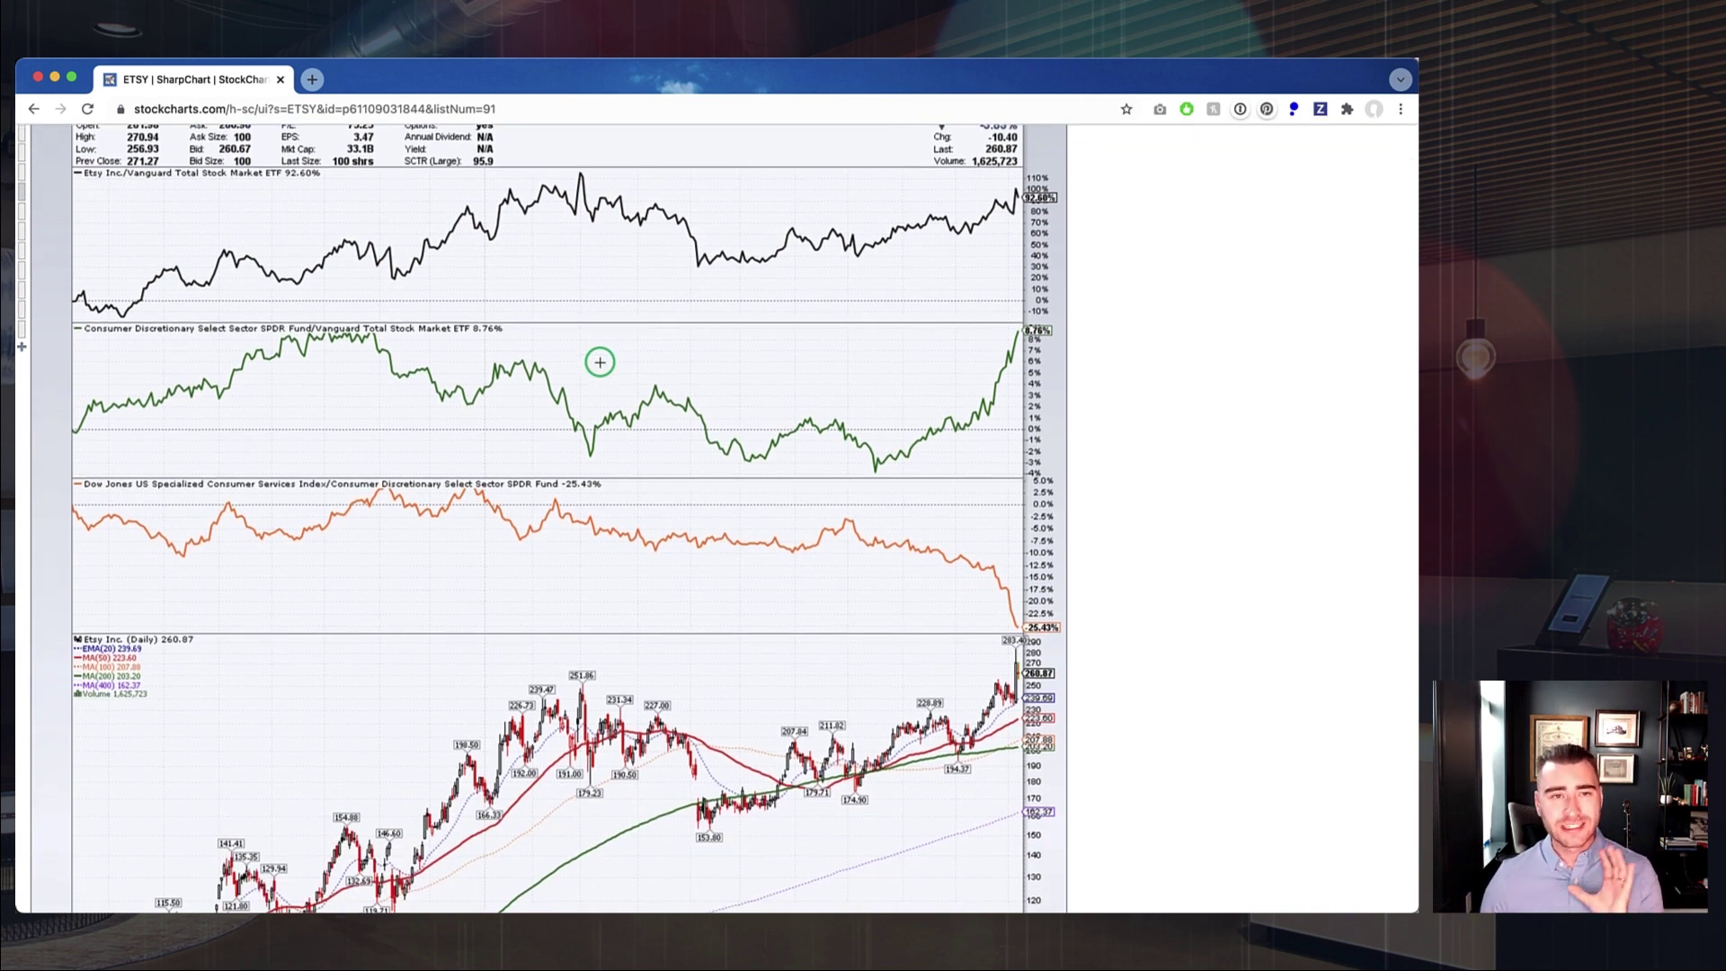
scroll(600, 362, down, 5)
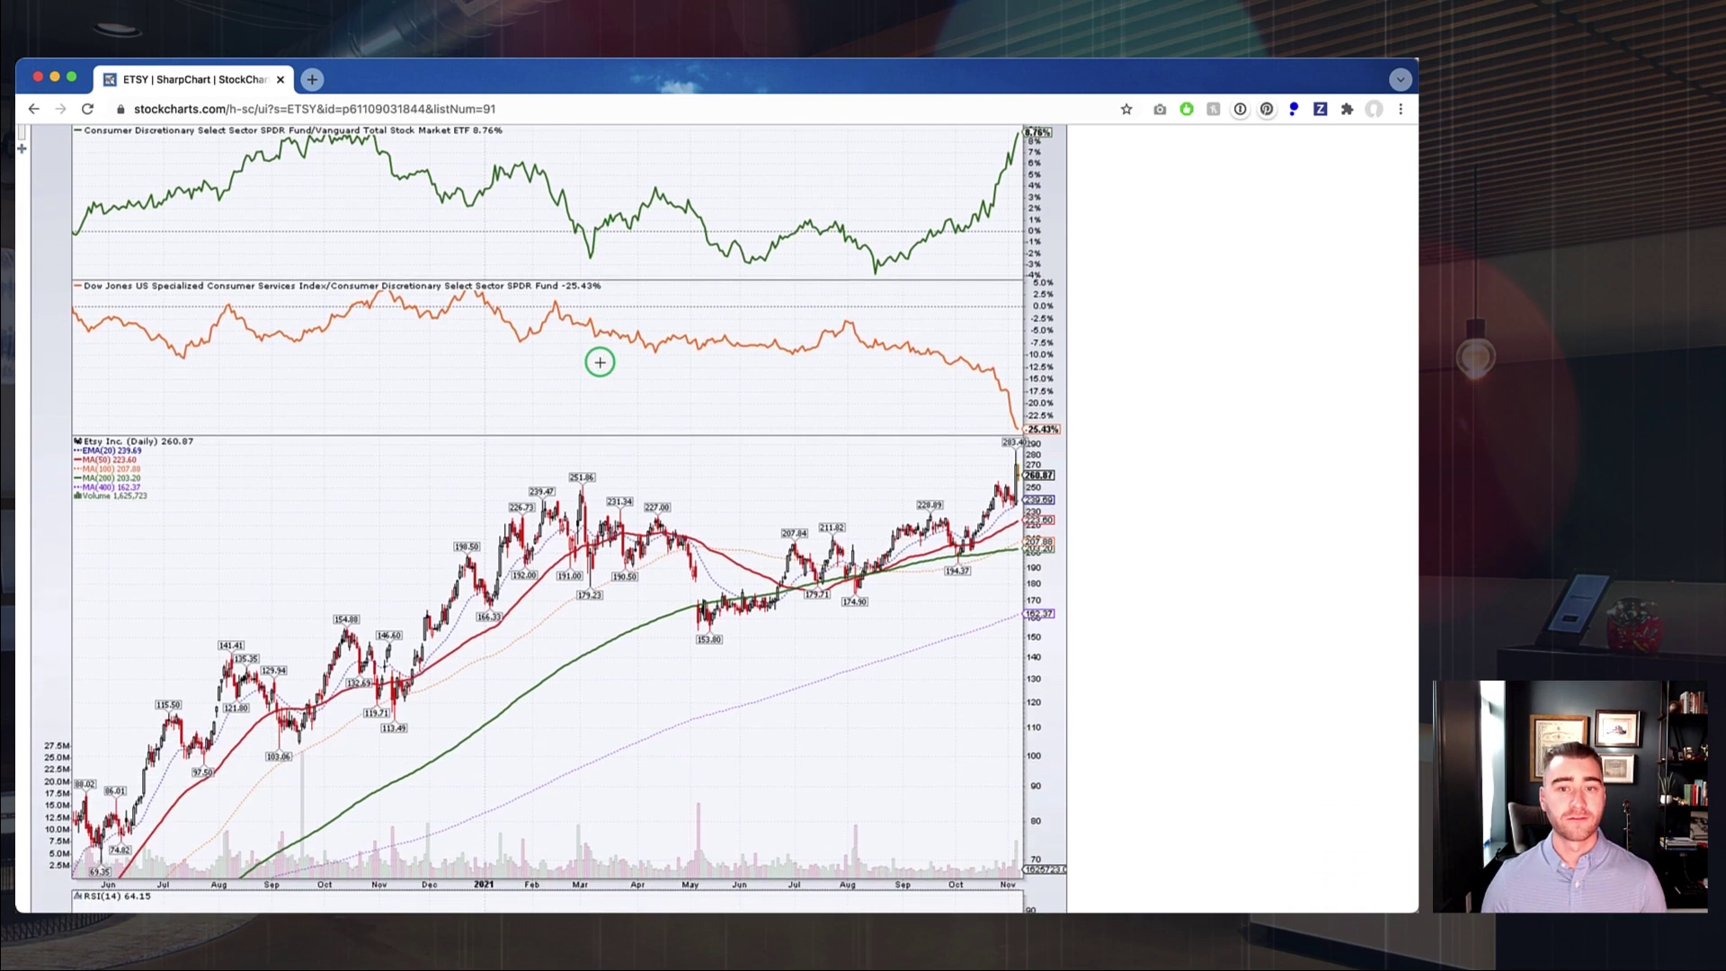
scroll(600, 362, down, 6)
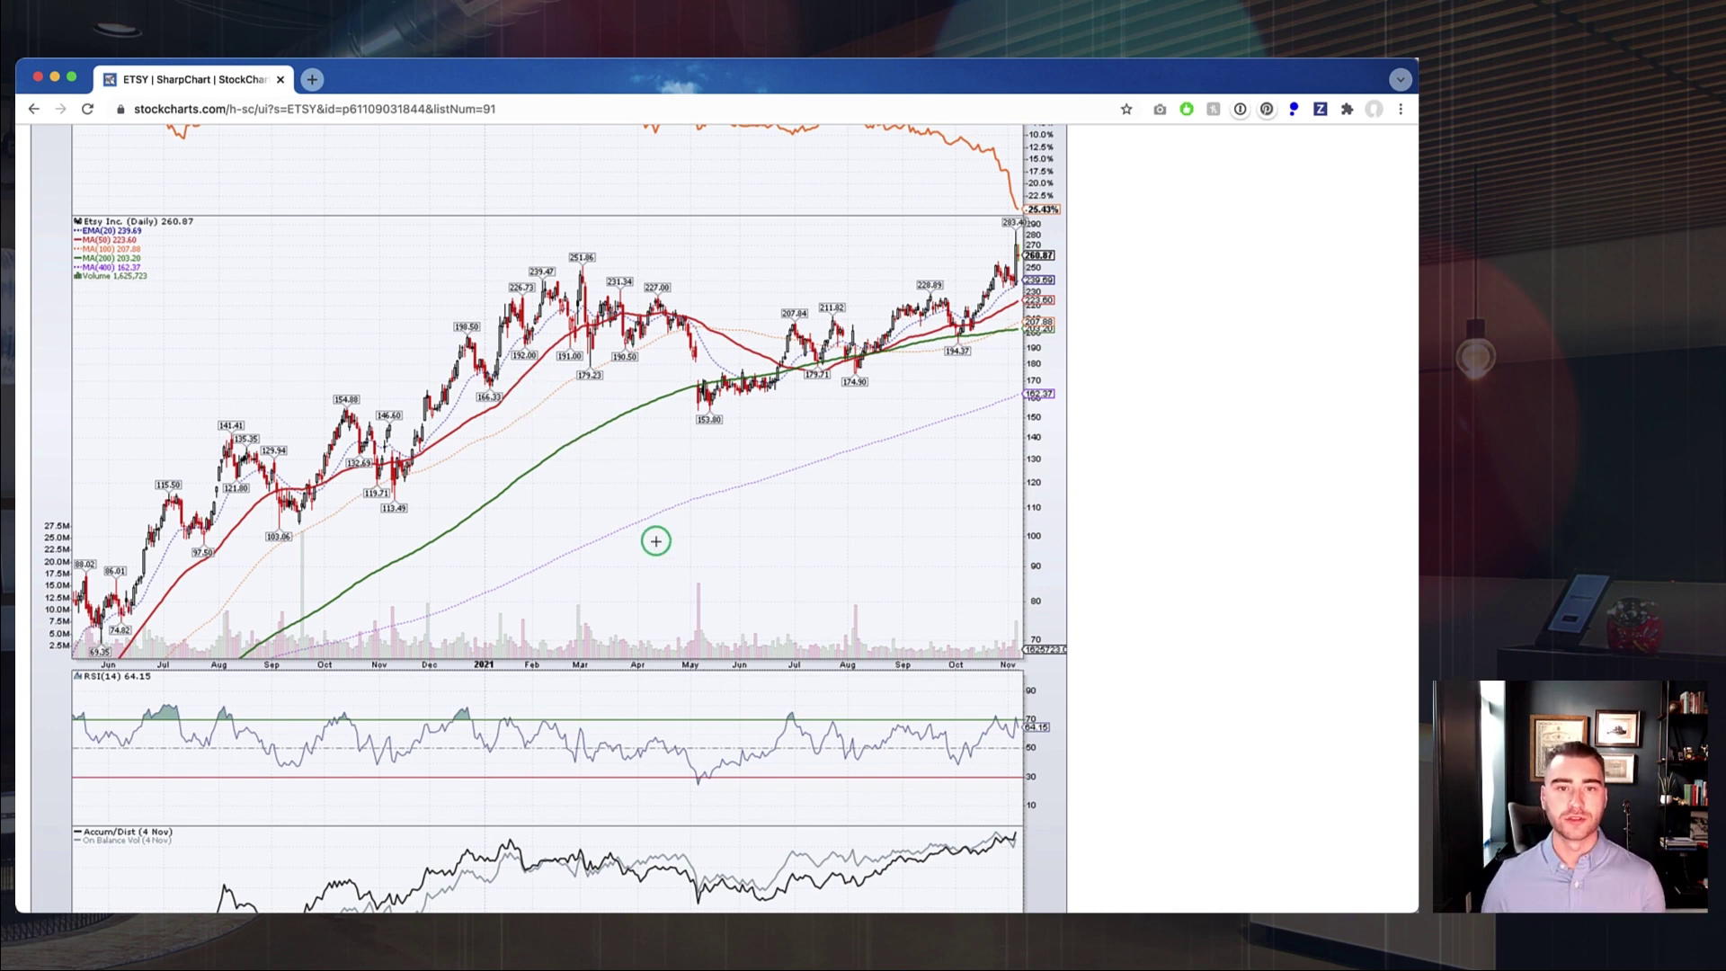
Step: Collapse the Style, Color and Opacity columns for the 20 EMA and 50/100/200/400 SMA overlays
scroll(657, 540, down, 10)
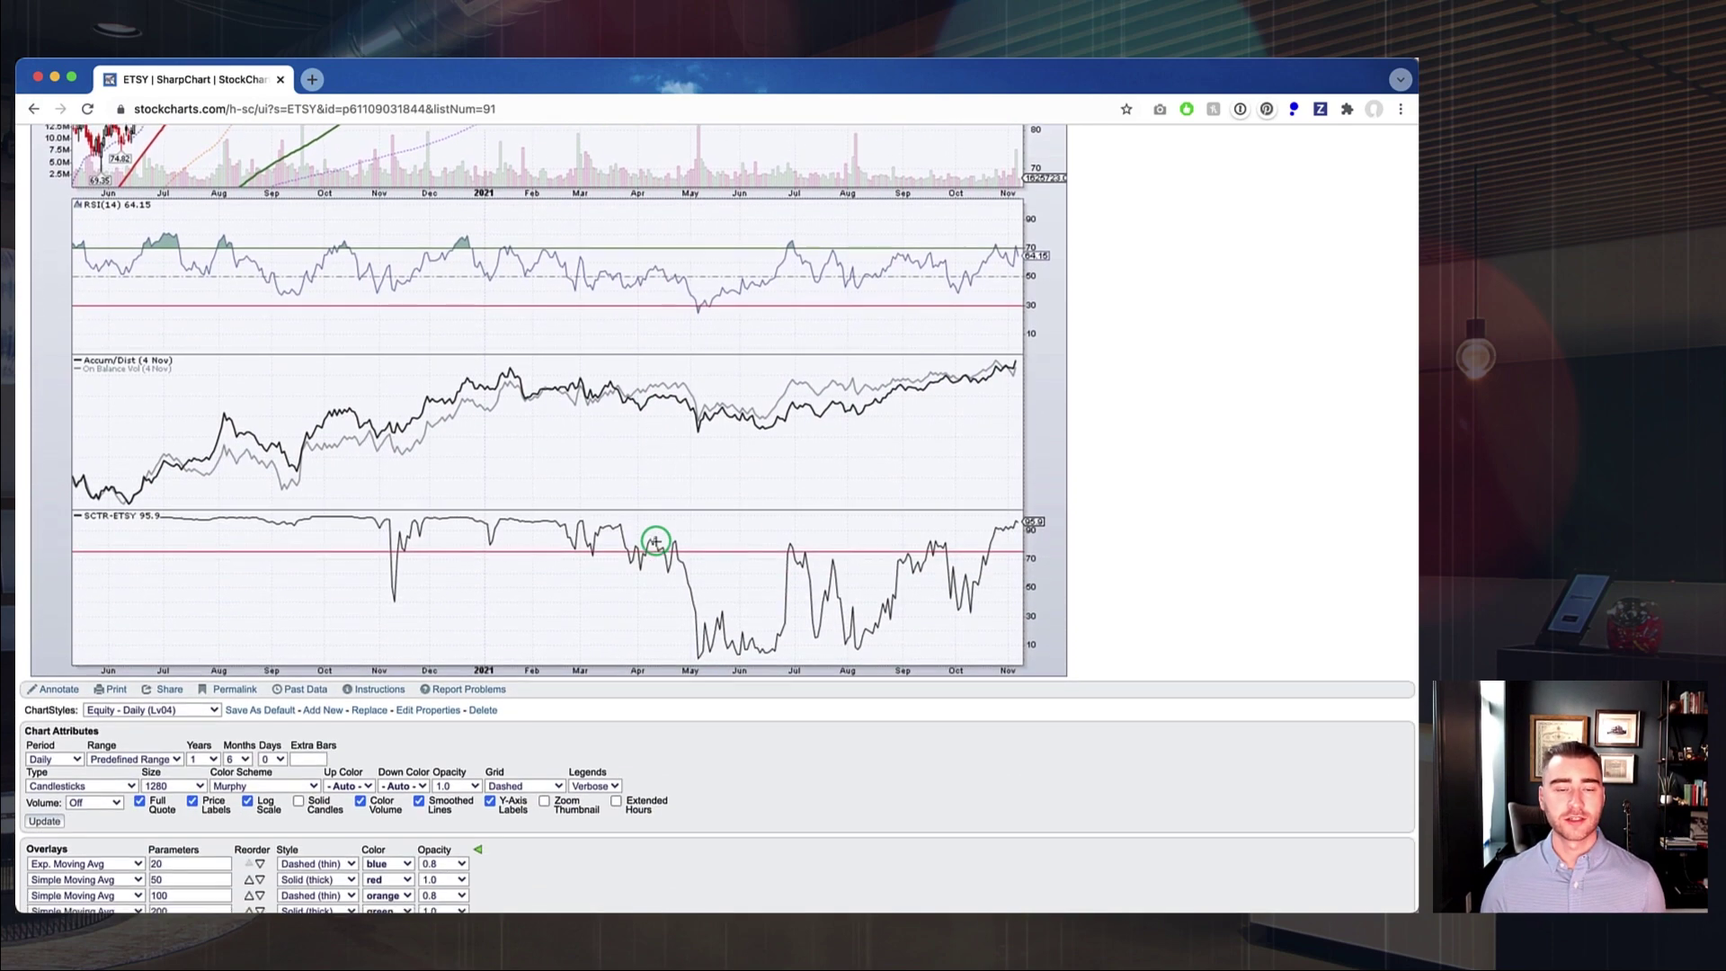
scroll(656, 540, down, 3)
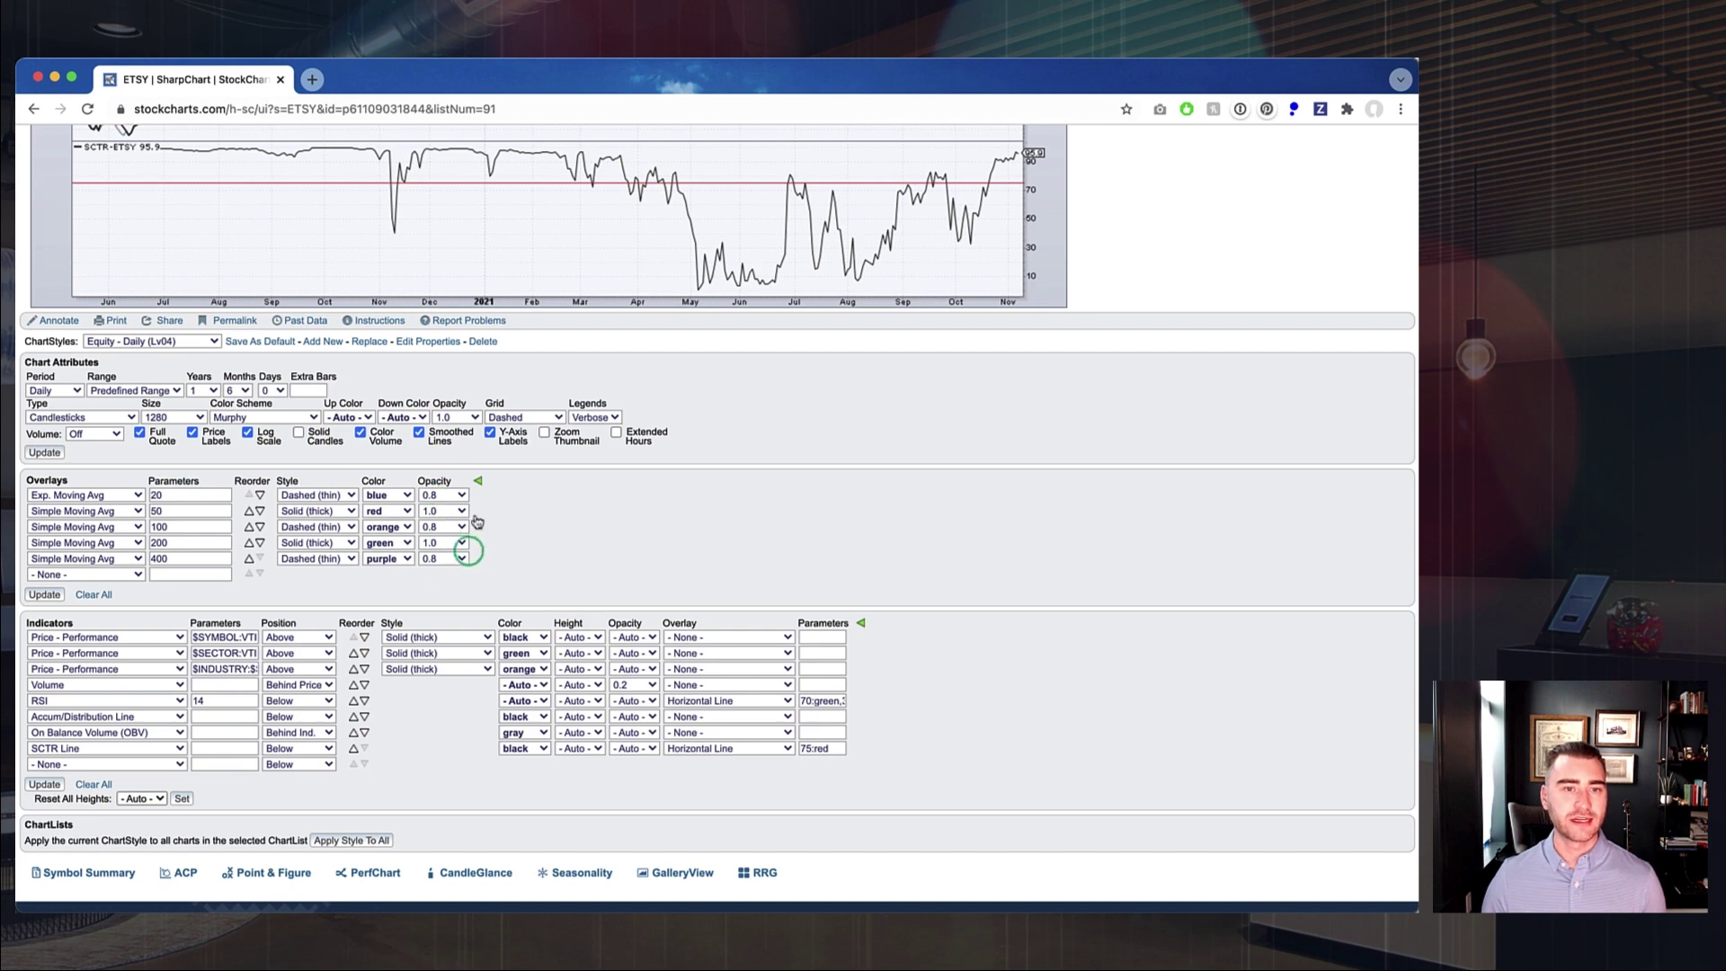
click(478, 481)
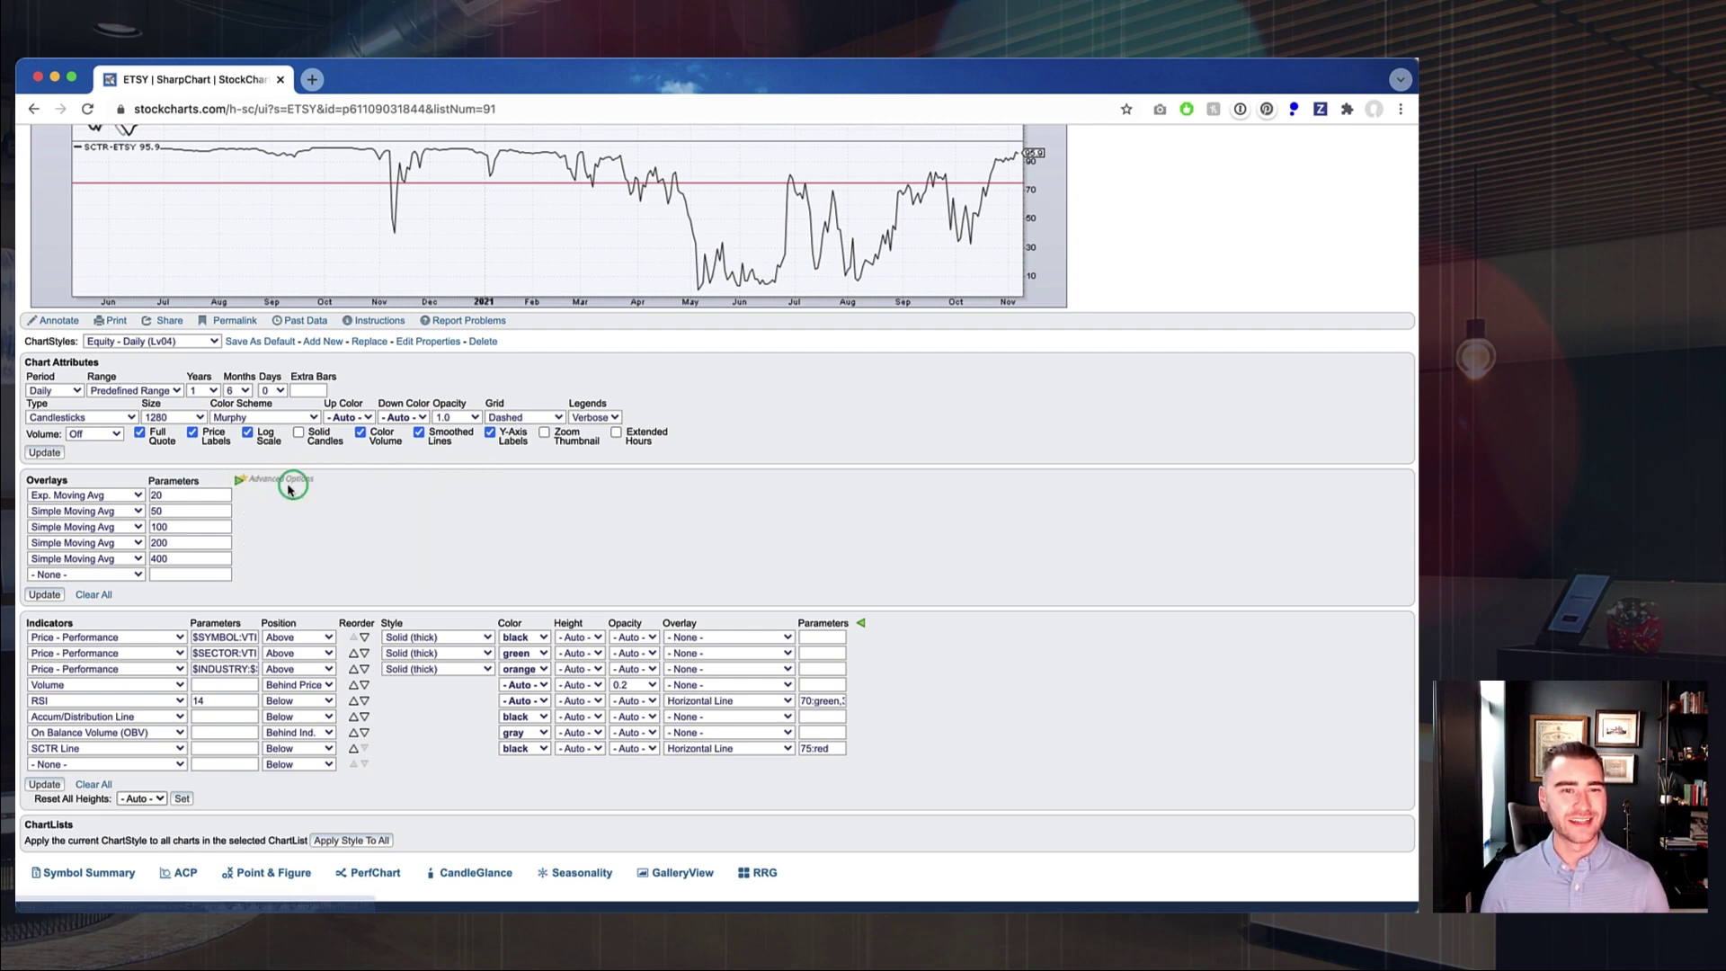
Step: Expand the Style, Color and Opacity columns again for the moving-average overlays
click(241, 484)
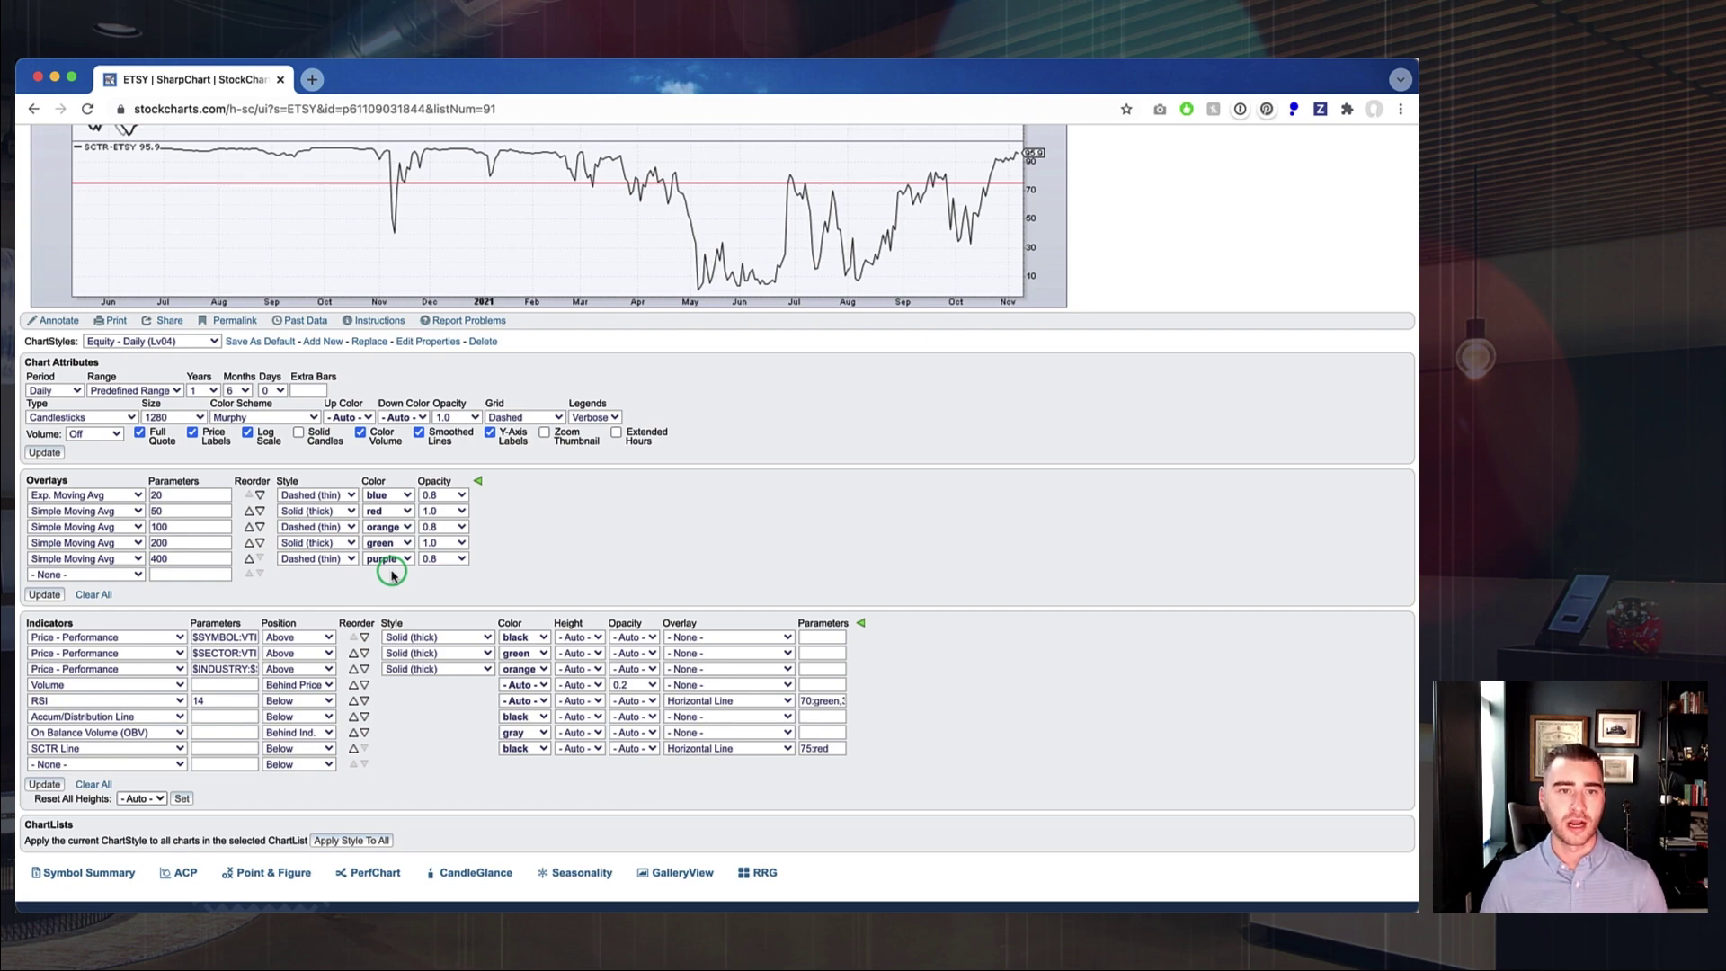
Step: Scroll up to the ETSY chart showing the red 50-day, green 200-day and purple 400-day averages
scroll(392, 575, up, 15)
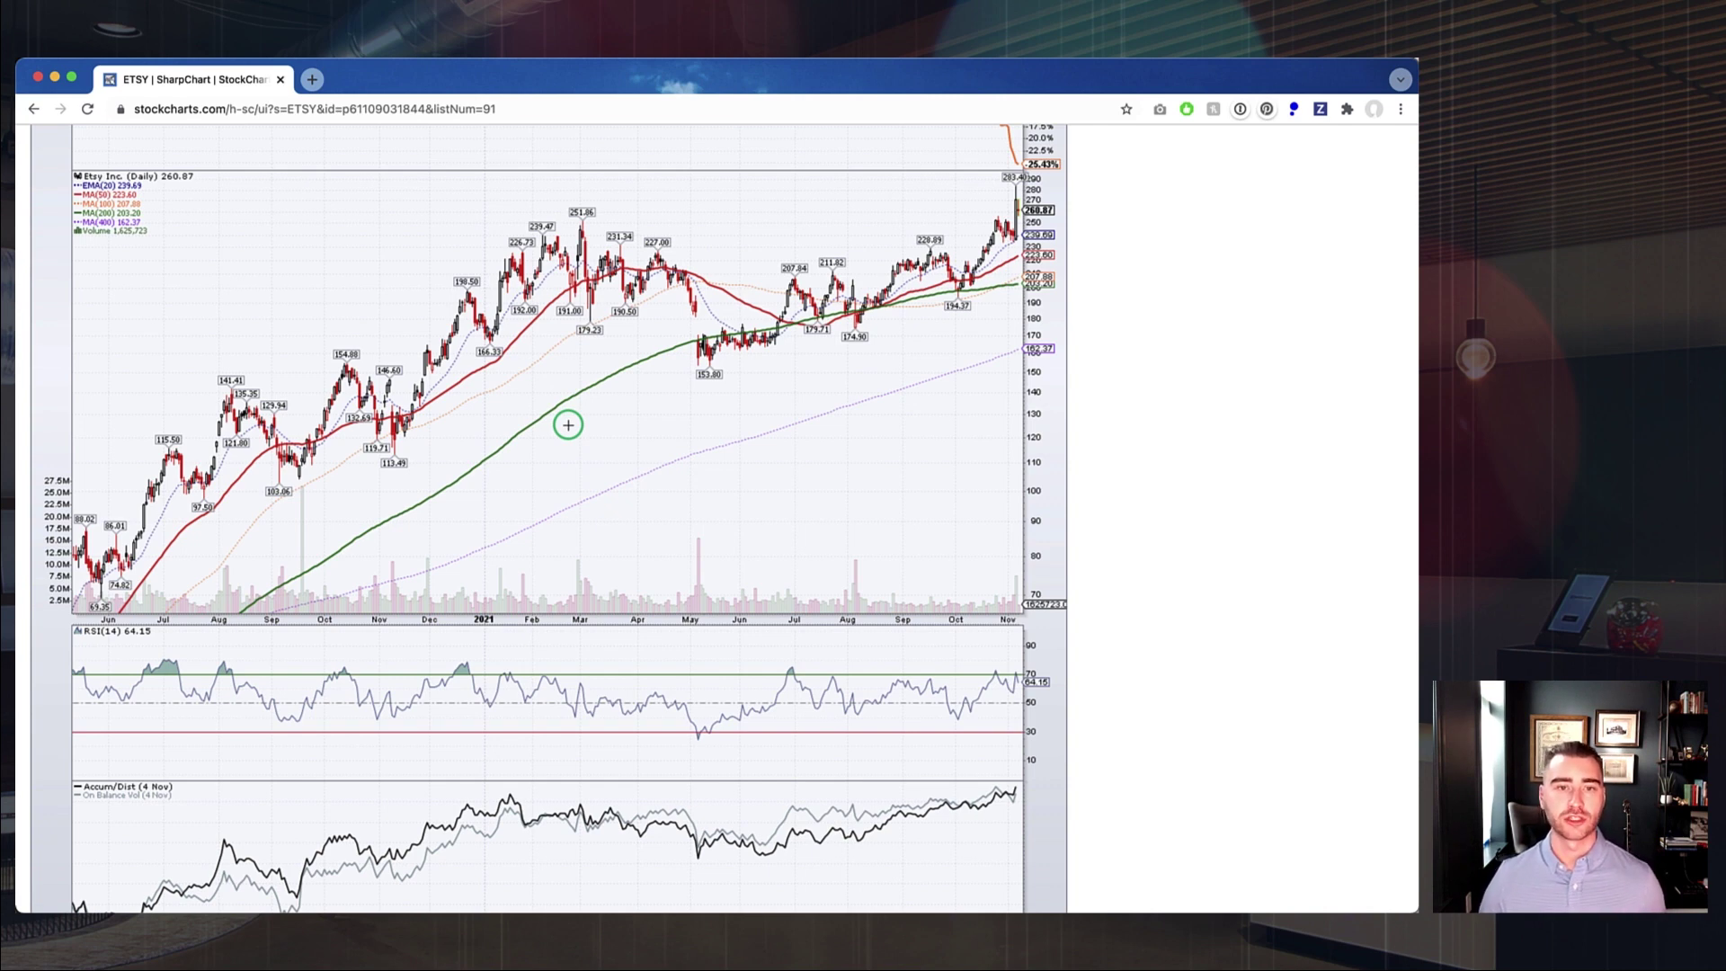
Step: Scroll down to the Indicators list with Volume at 0.2 opacity, RSI(14) and SCTR
scroll(569, 425, down, 1)
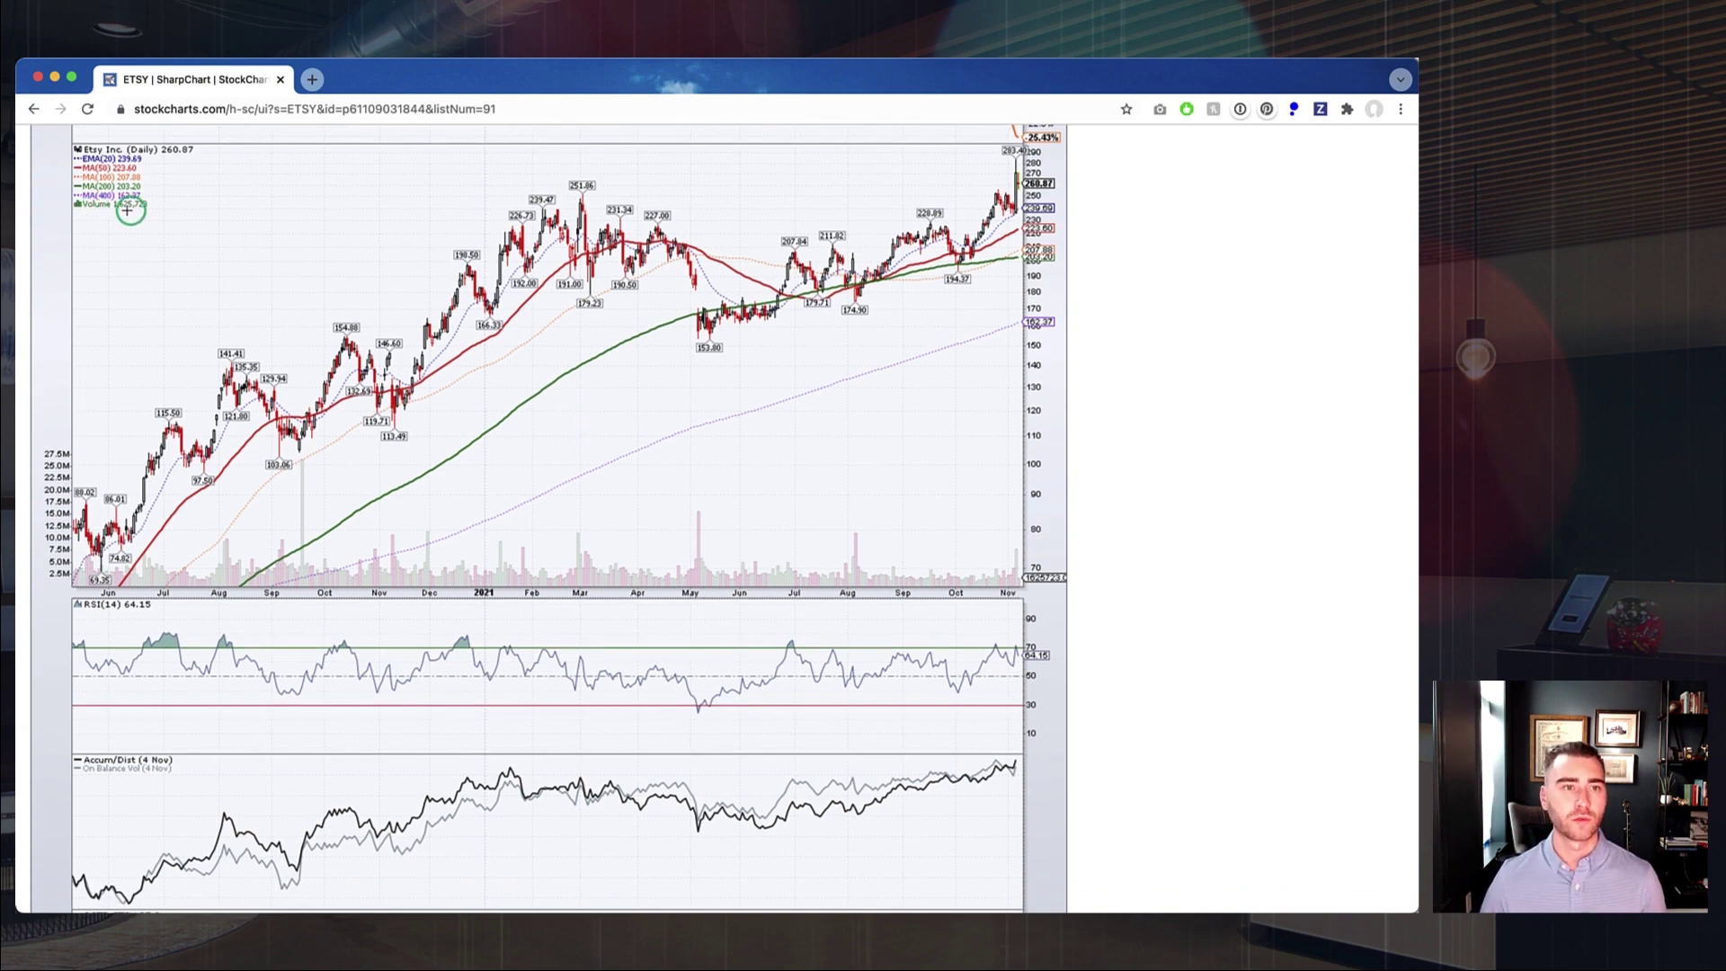
scroll(487, 339, down, 5)
scroll(488, 339, down, 7)
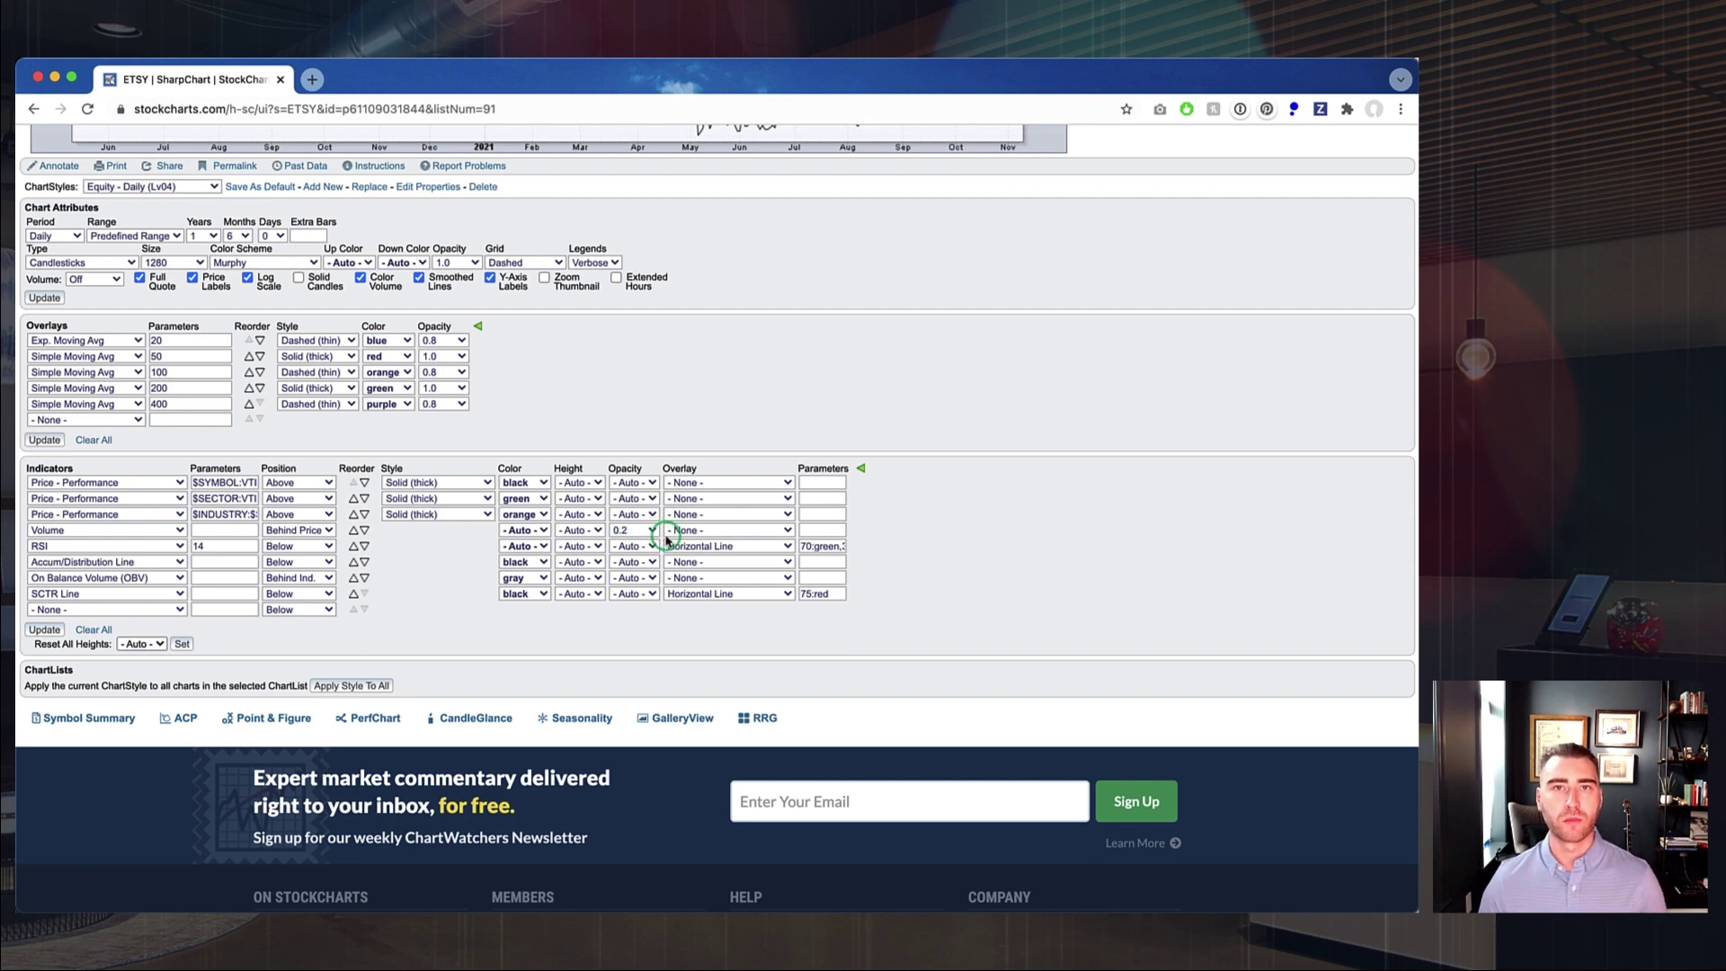
Step: Scroll up to the redrawn ETSY chart with faint volume bars behind price
scroll(667, 536, up, 10)
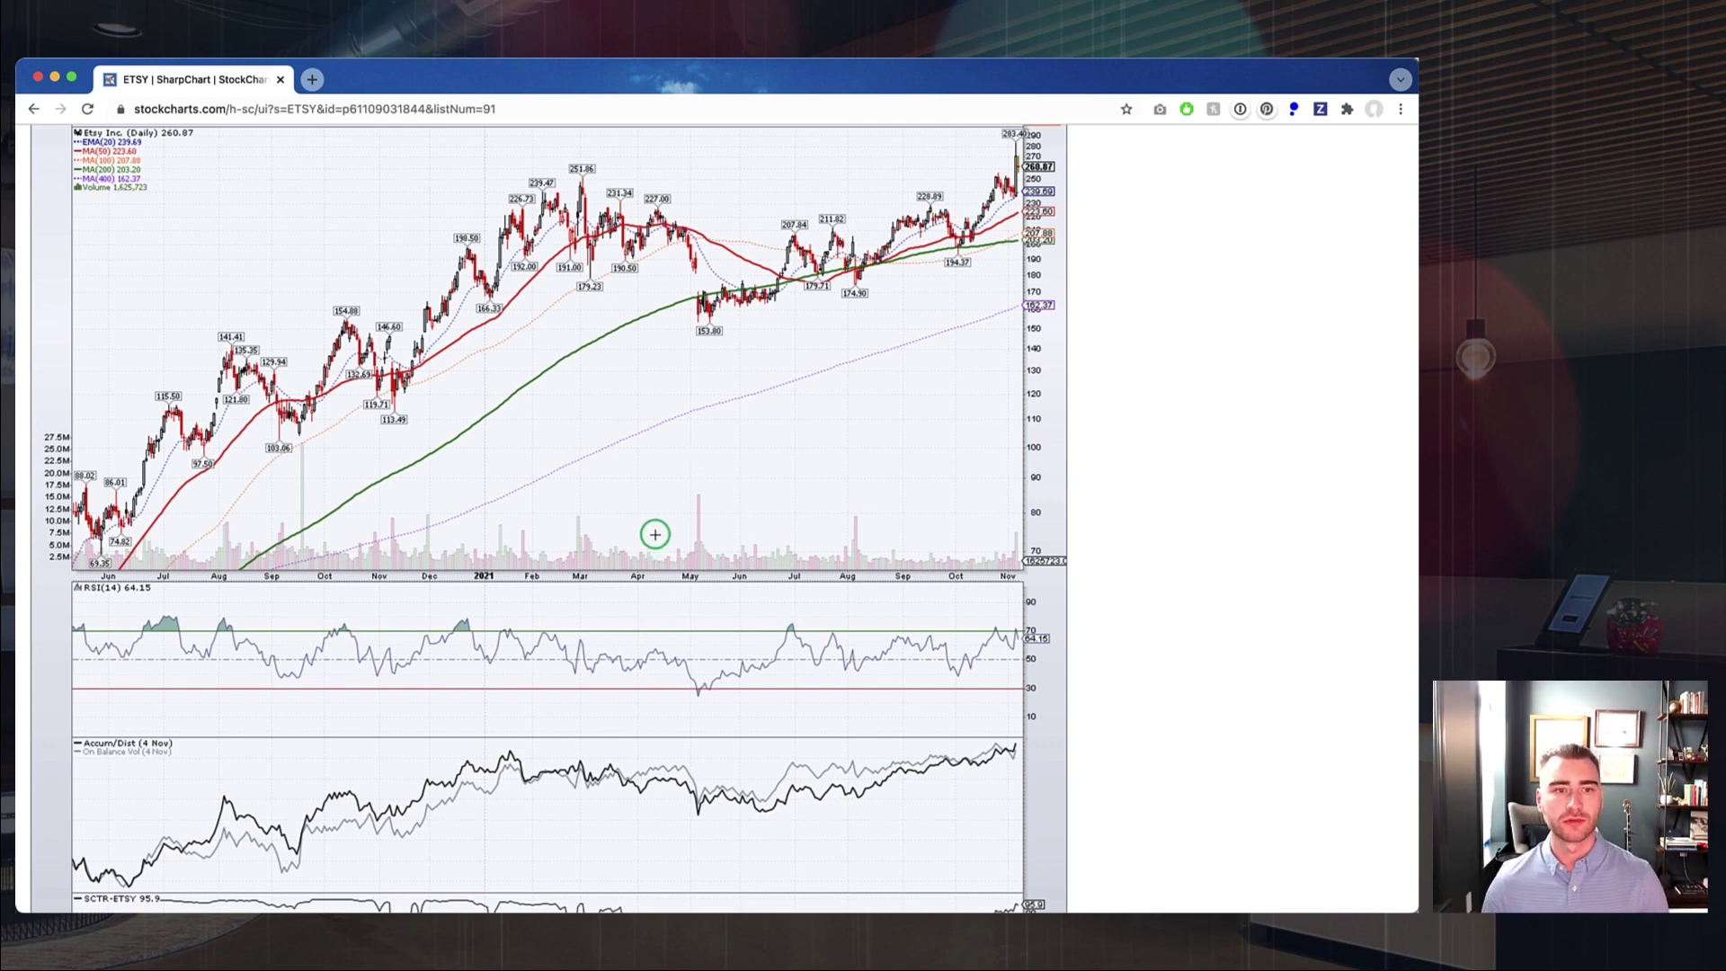
Step: Change the Volume row's opacity to 1.0 and update the ETSY chart
scroll(656, 534, down, 15)
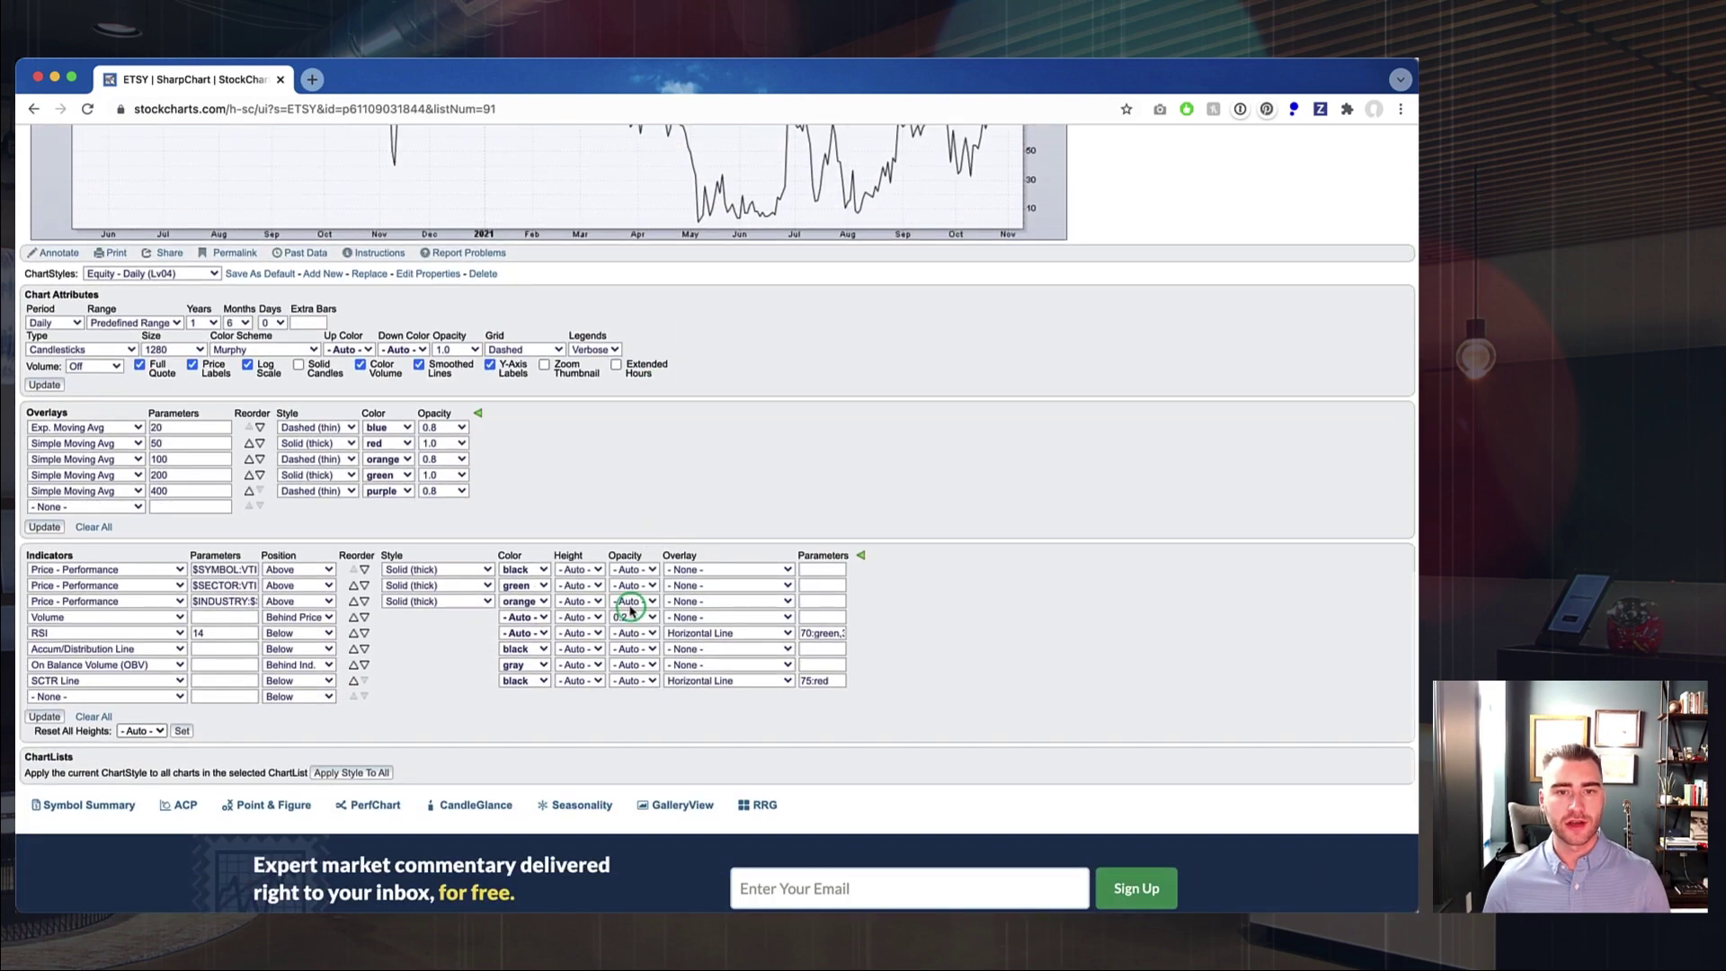
click(630, 611)
click(650, 546)
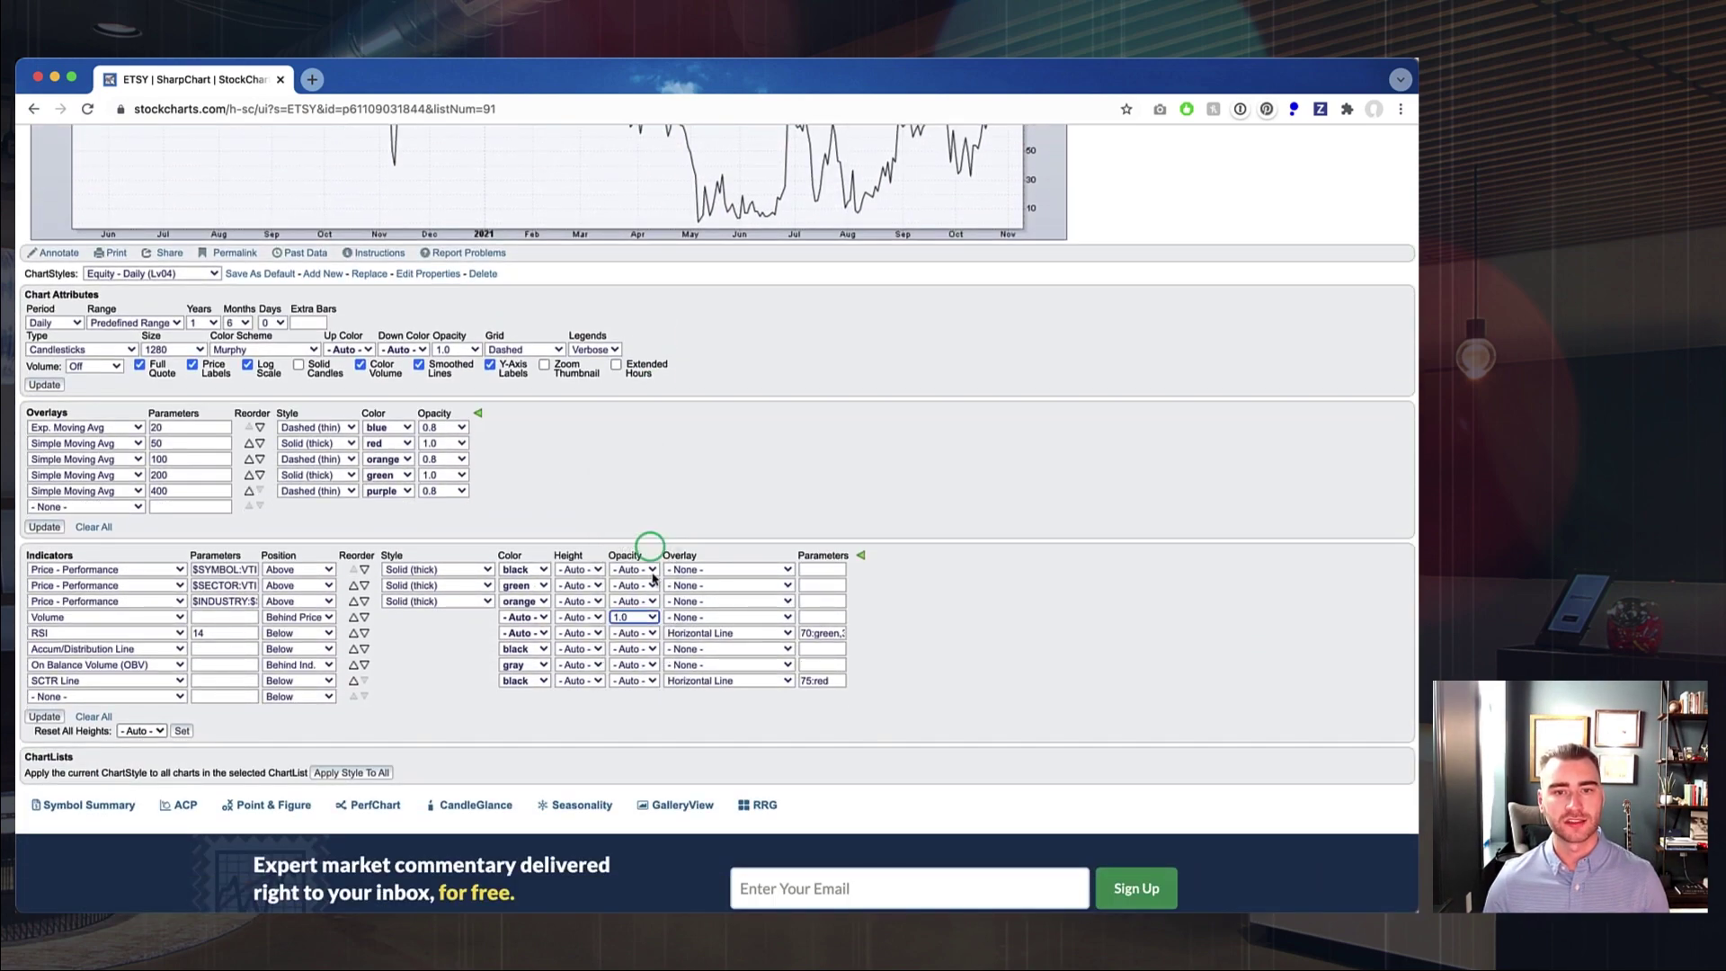
click(44, 717)
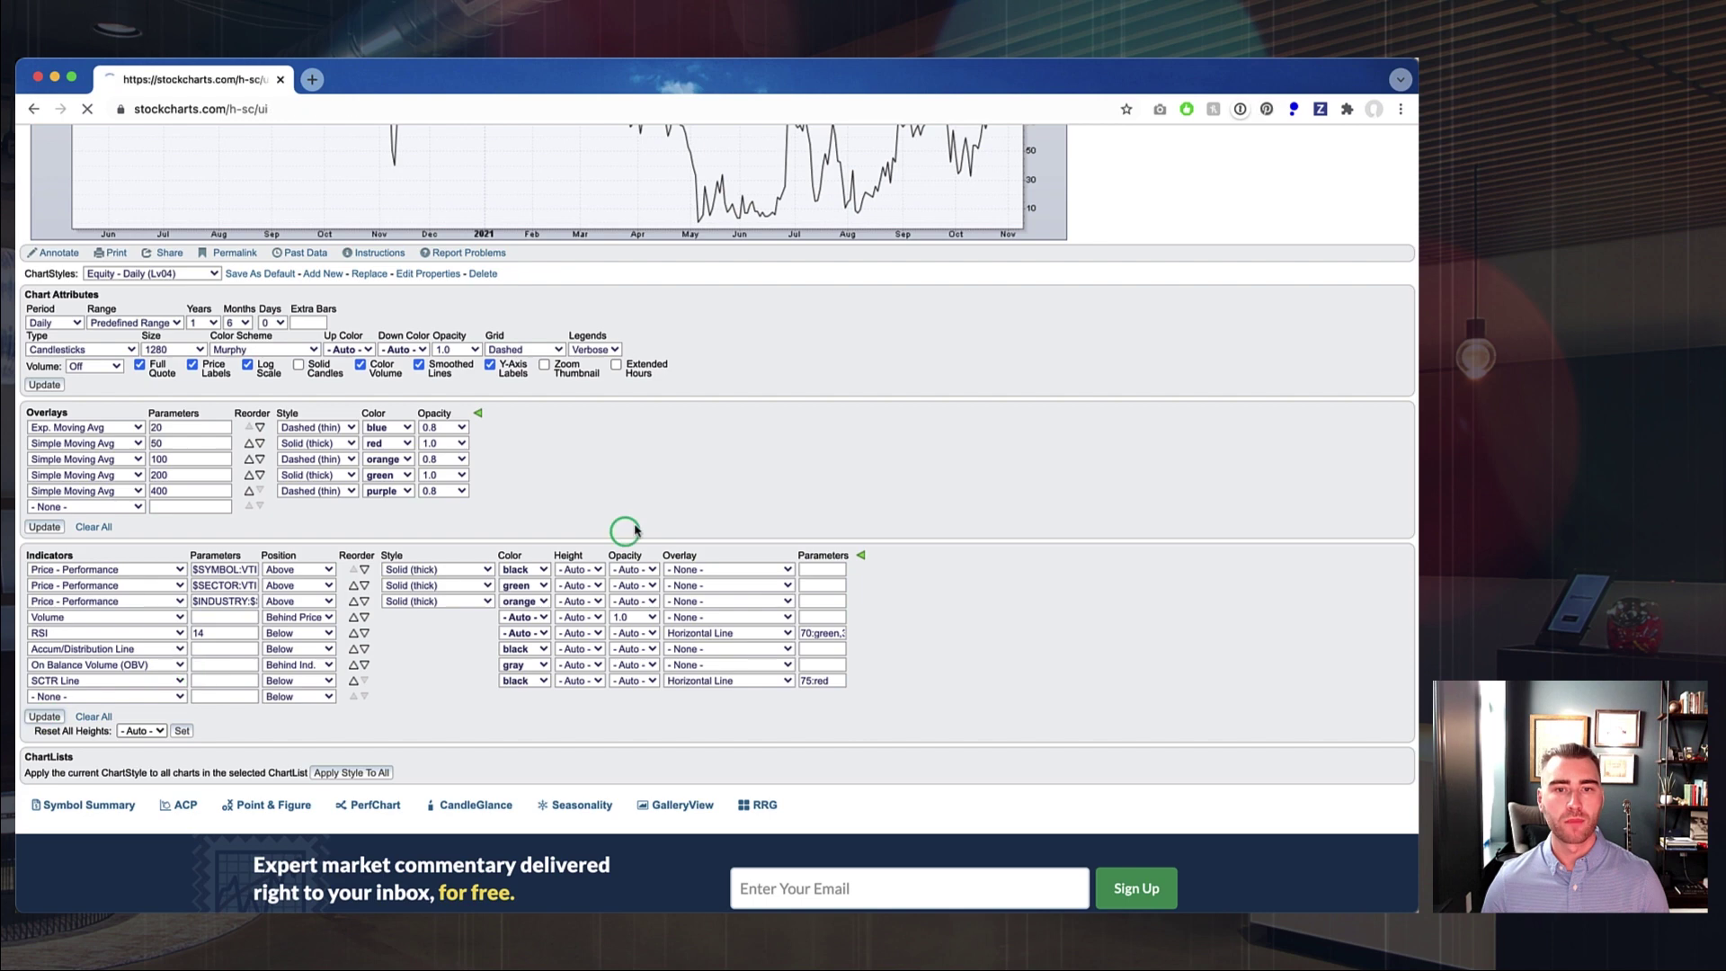
scroll(634, 526, down, 8)
scroll(633, 523, down, 2)
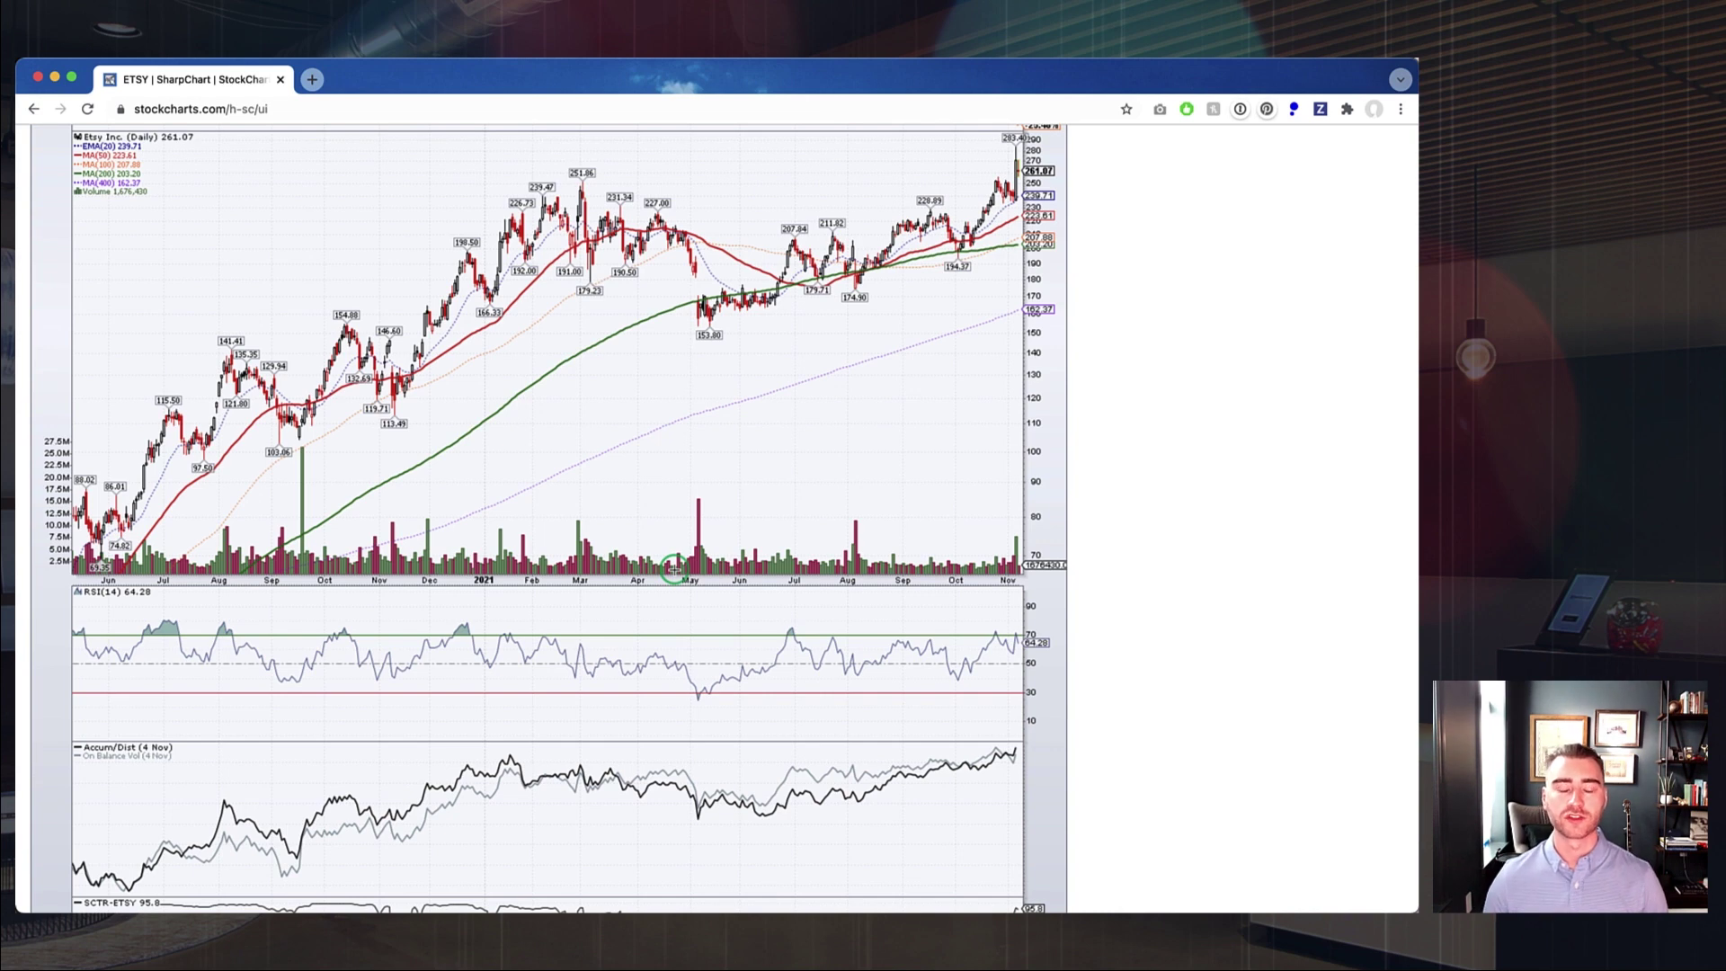
Step: Change the Volume row's opacity back to 0.2 and update the ETSY chart
scroll(674, 569, down, 1)
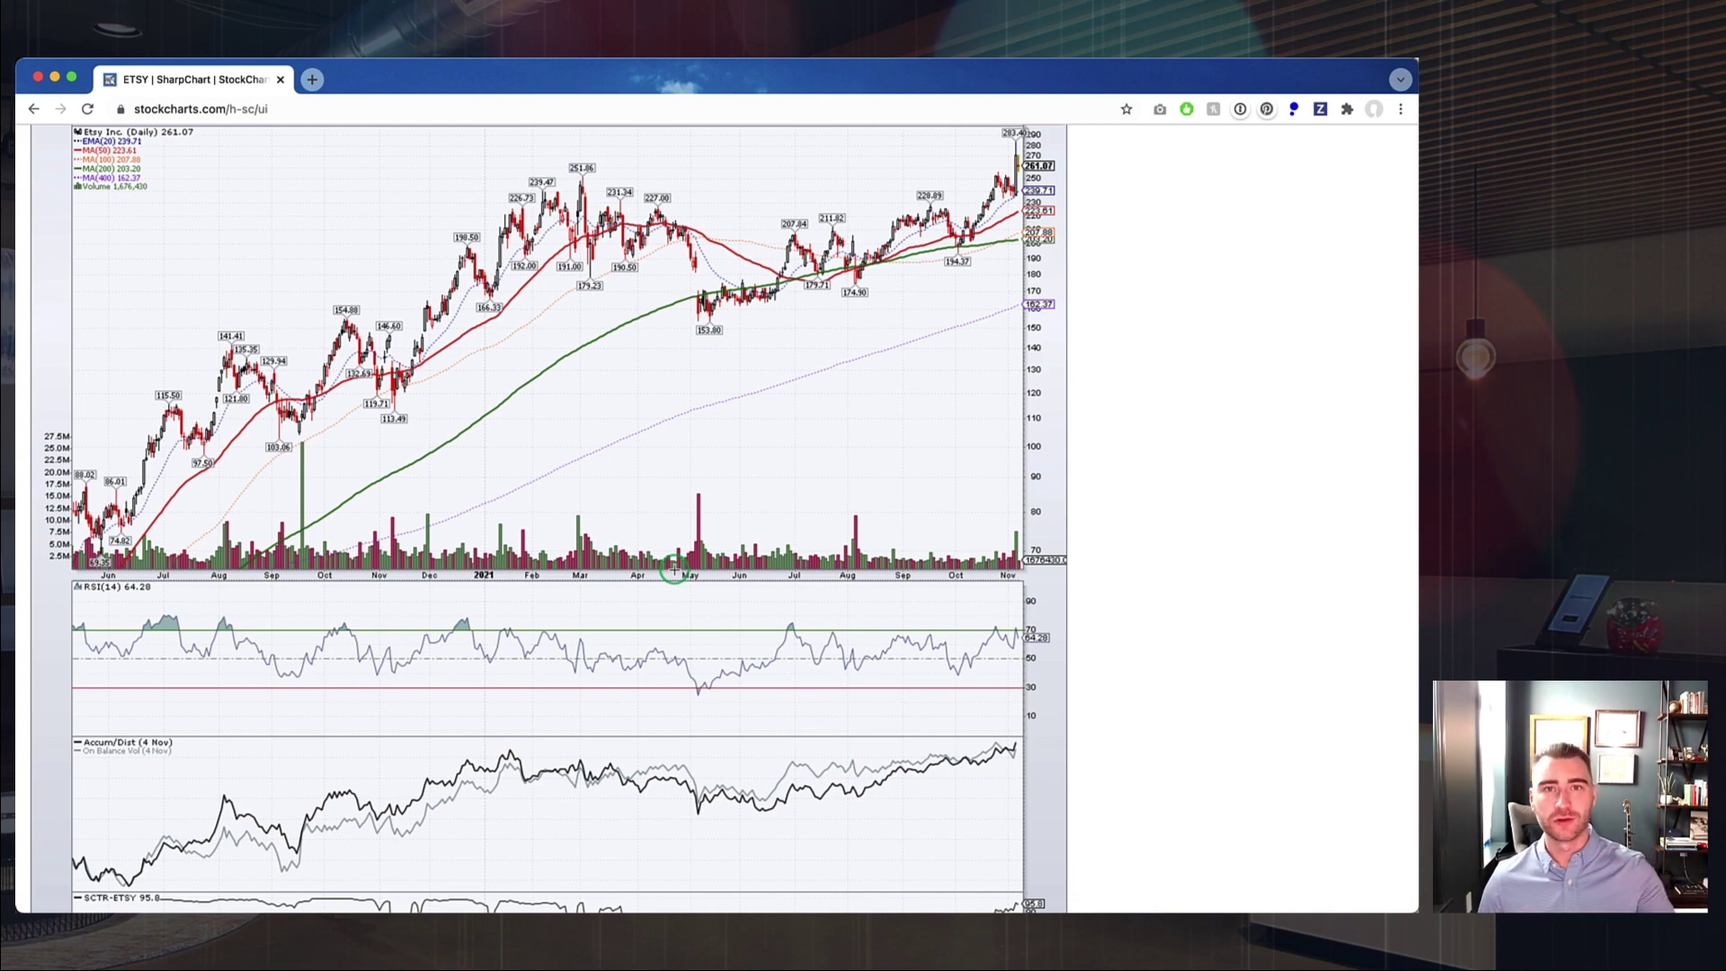
scroll(674, 569, down, 10)
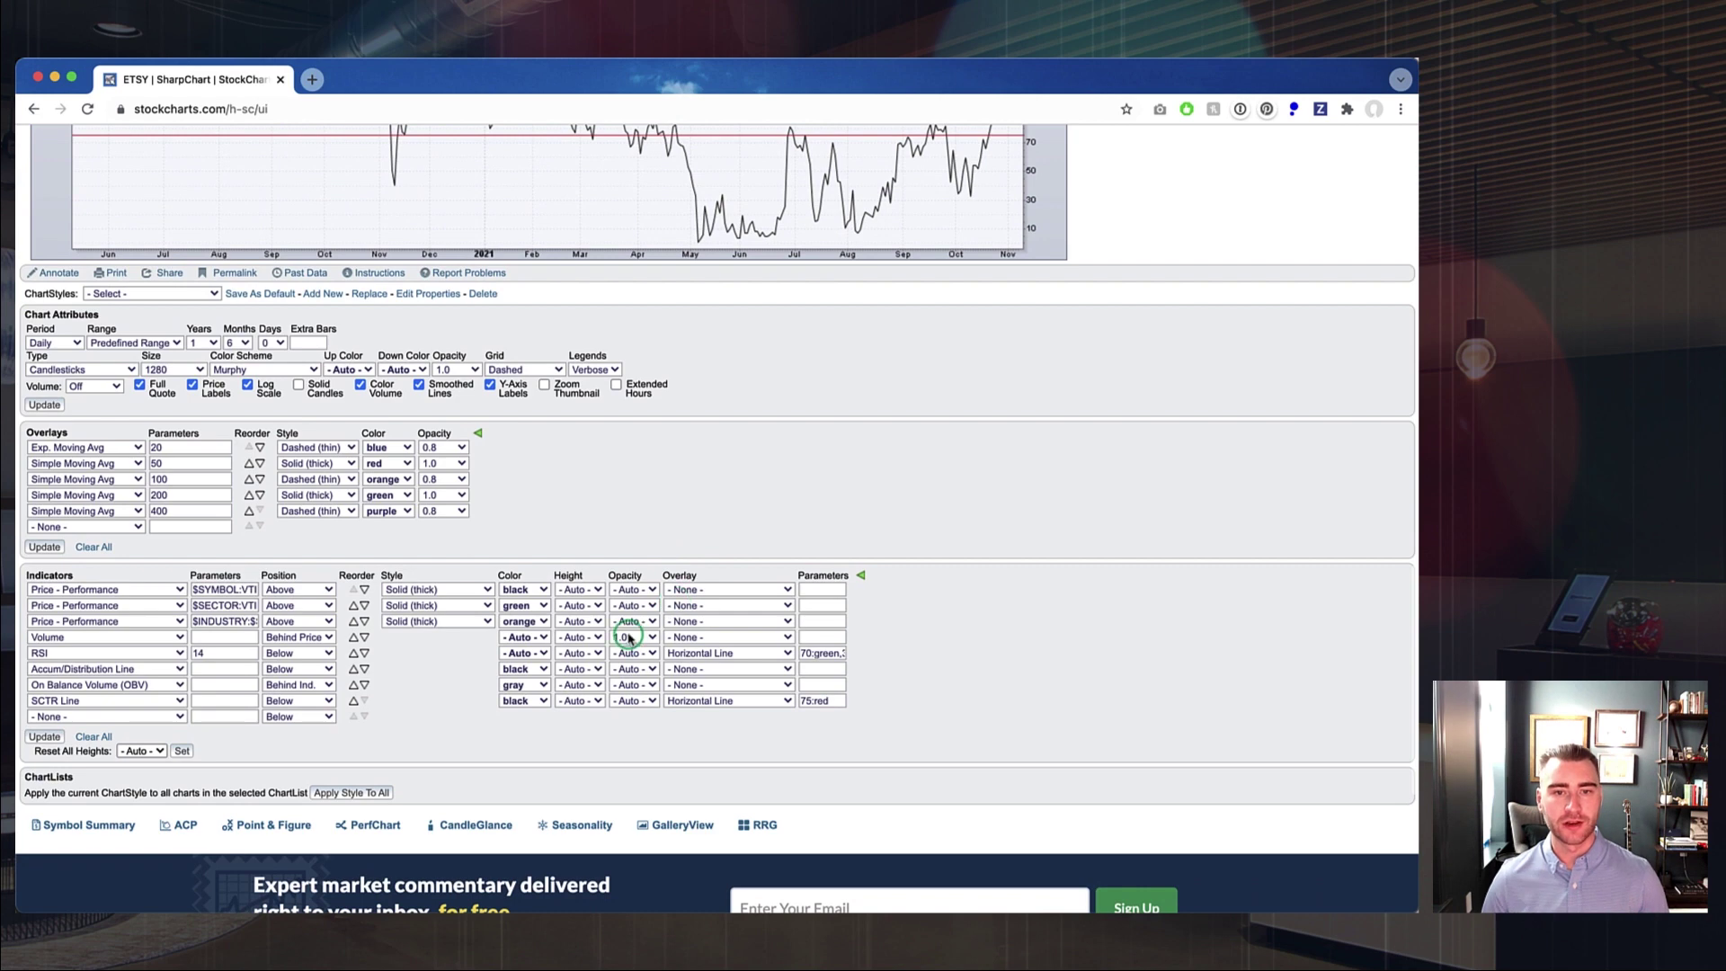
click(628, 637)
click(627, 701)
click(44, 736)
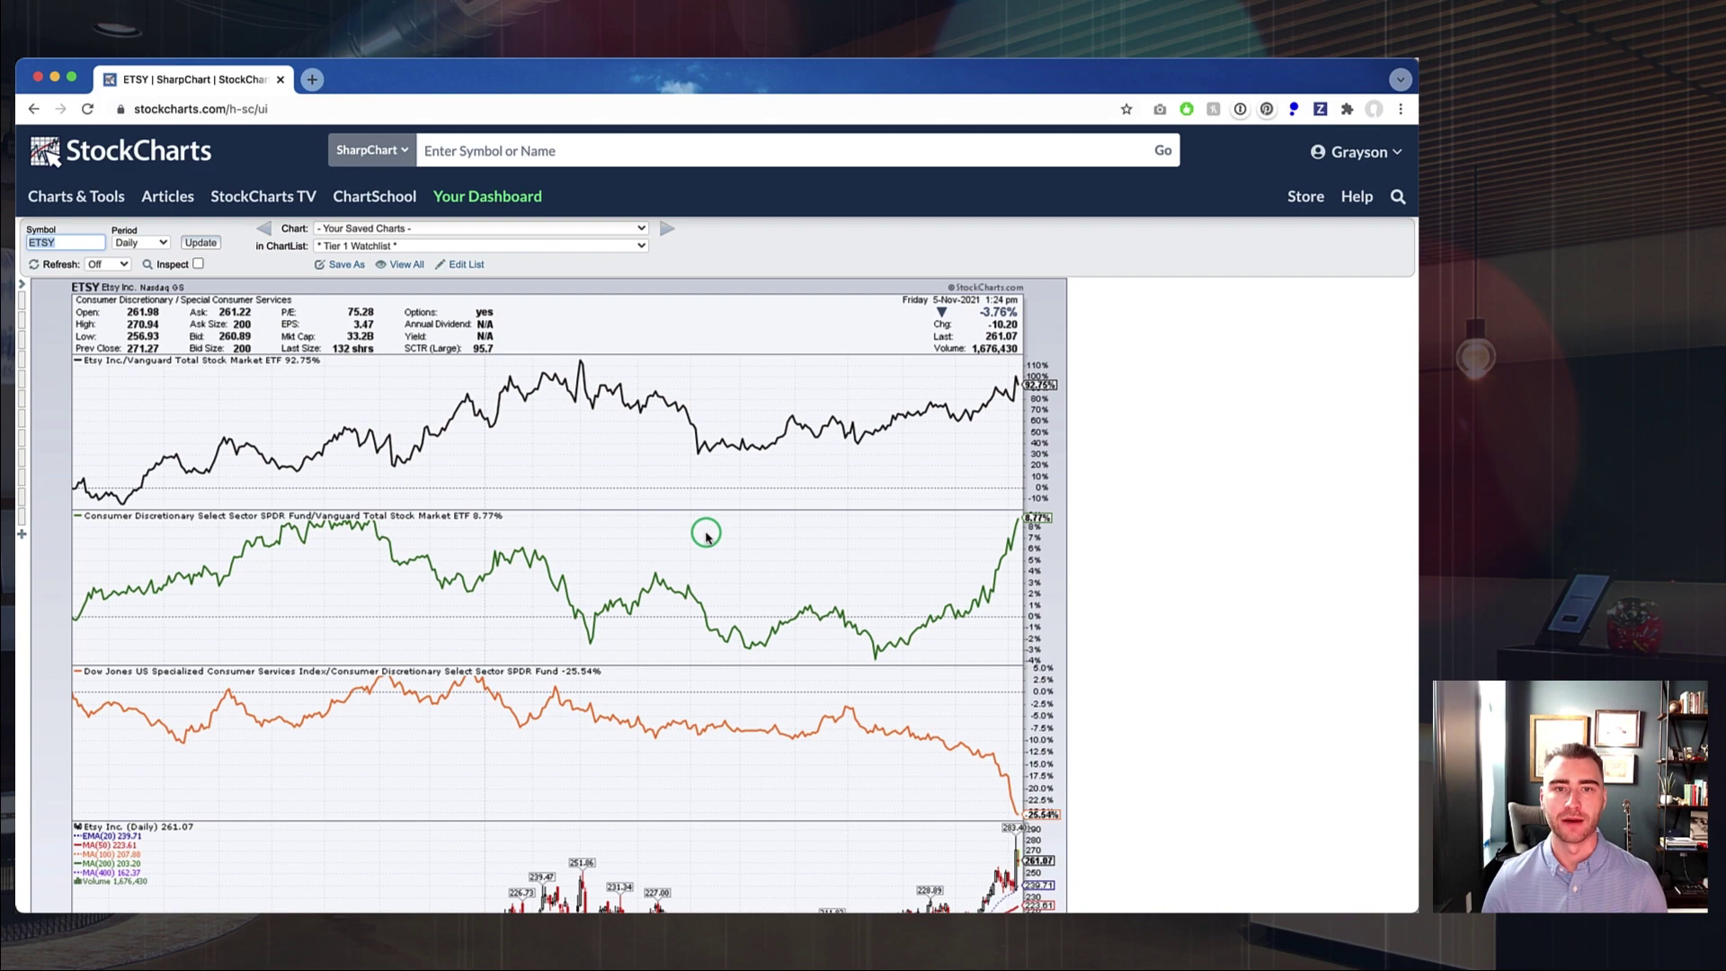
scroll(705, 535, down, 10)
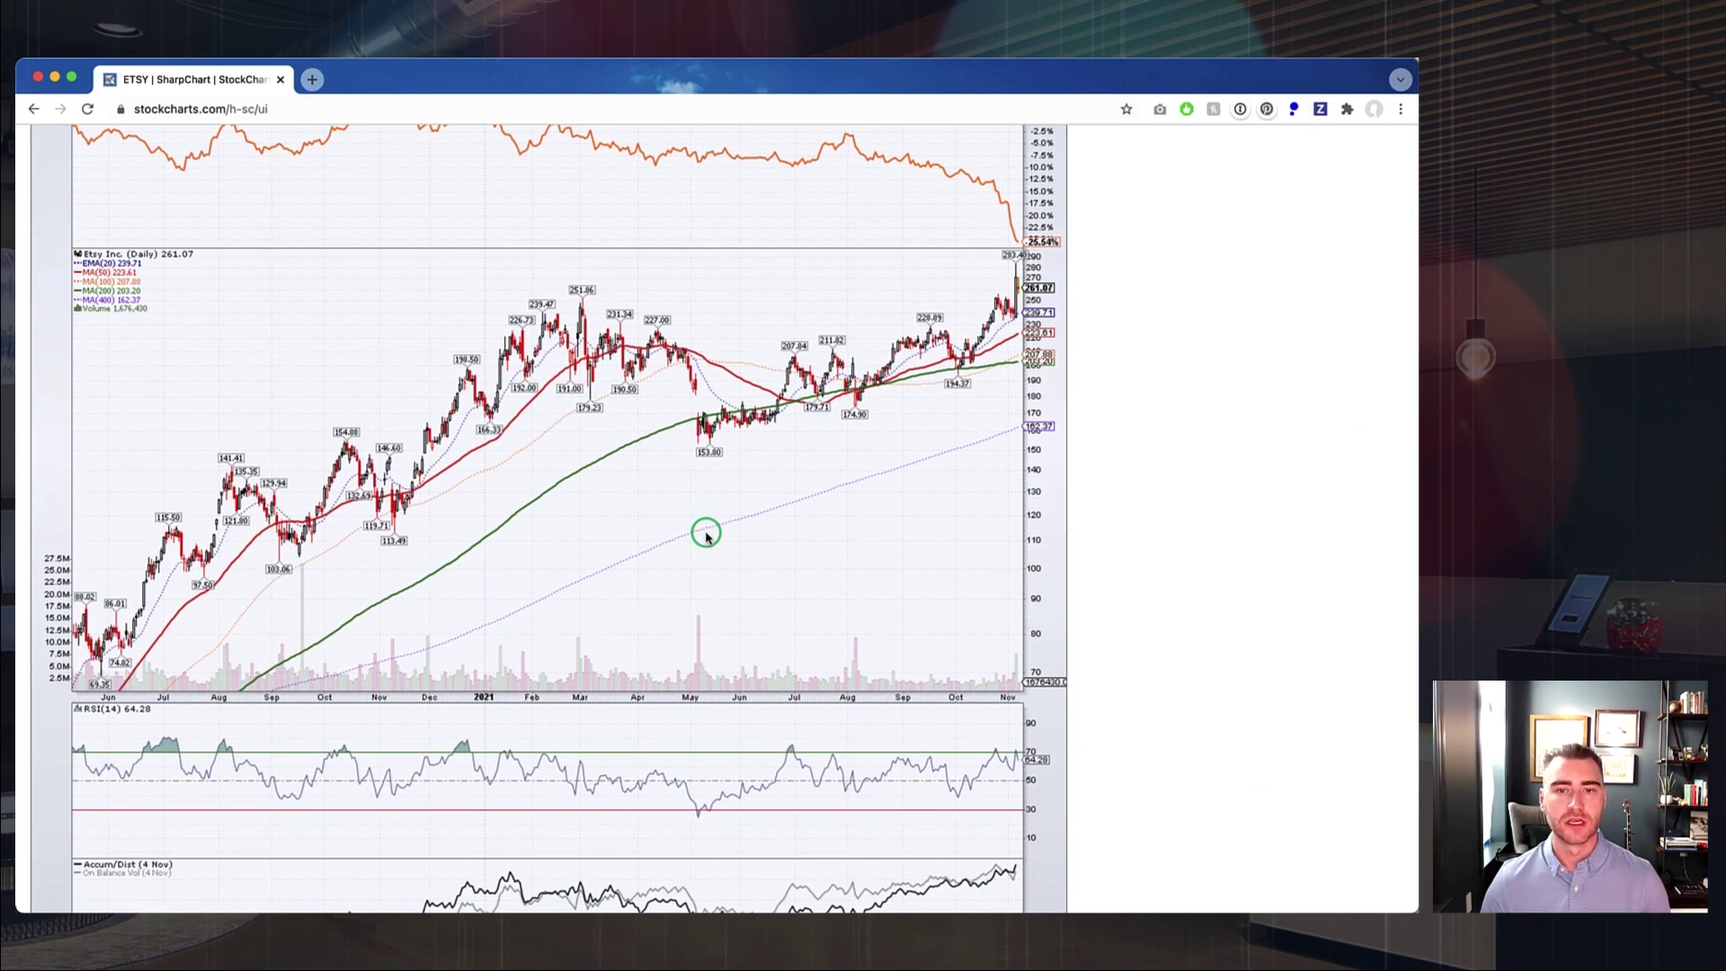
scroll(706, 535, down, 3)
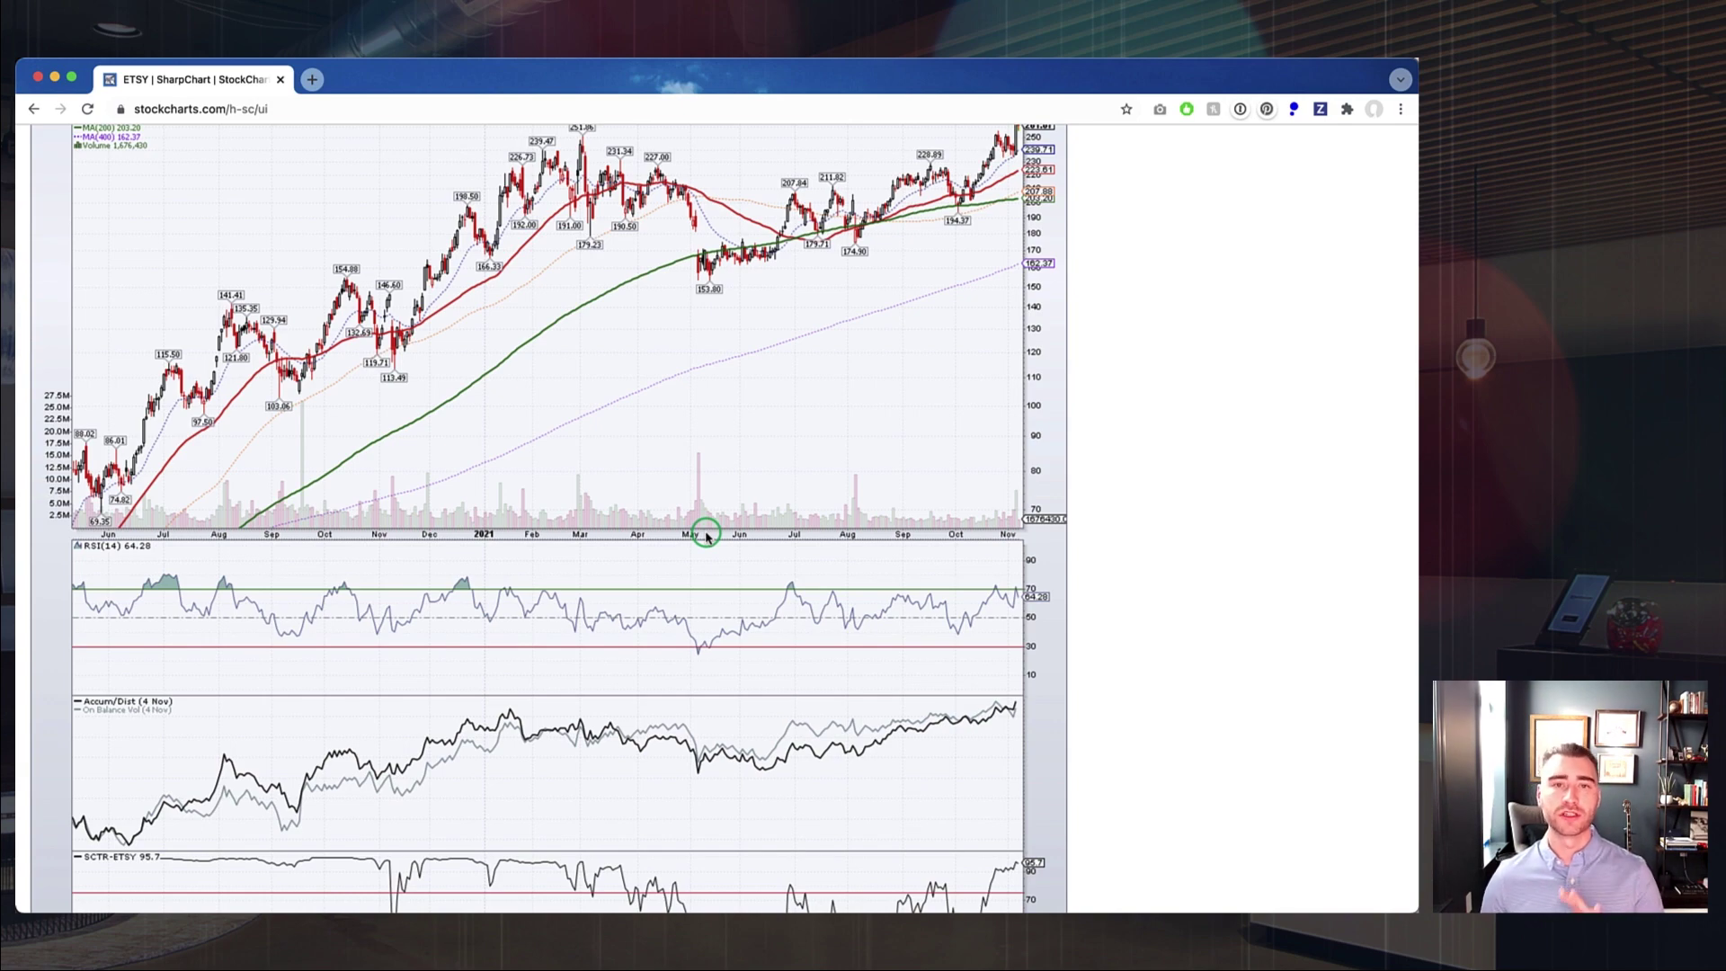
scroll(705, 536, up, 10)
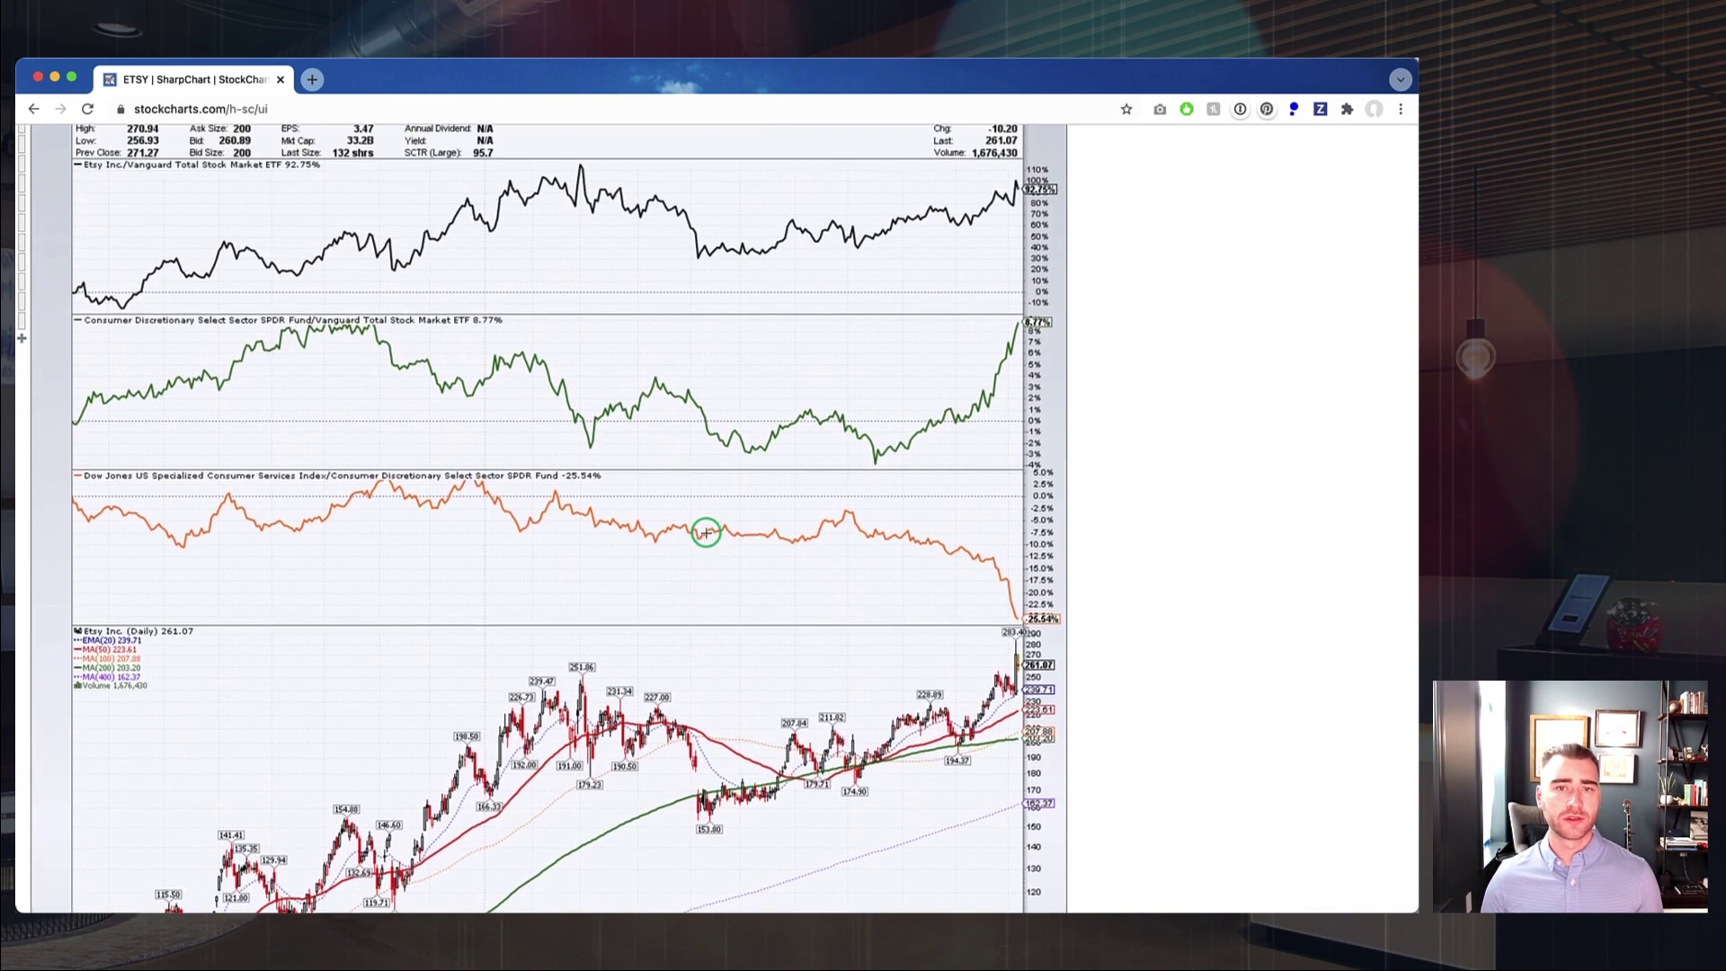
scroll(706, 533, up, 1)
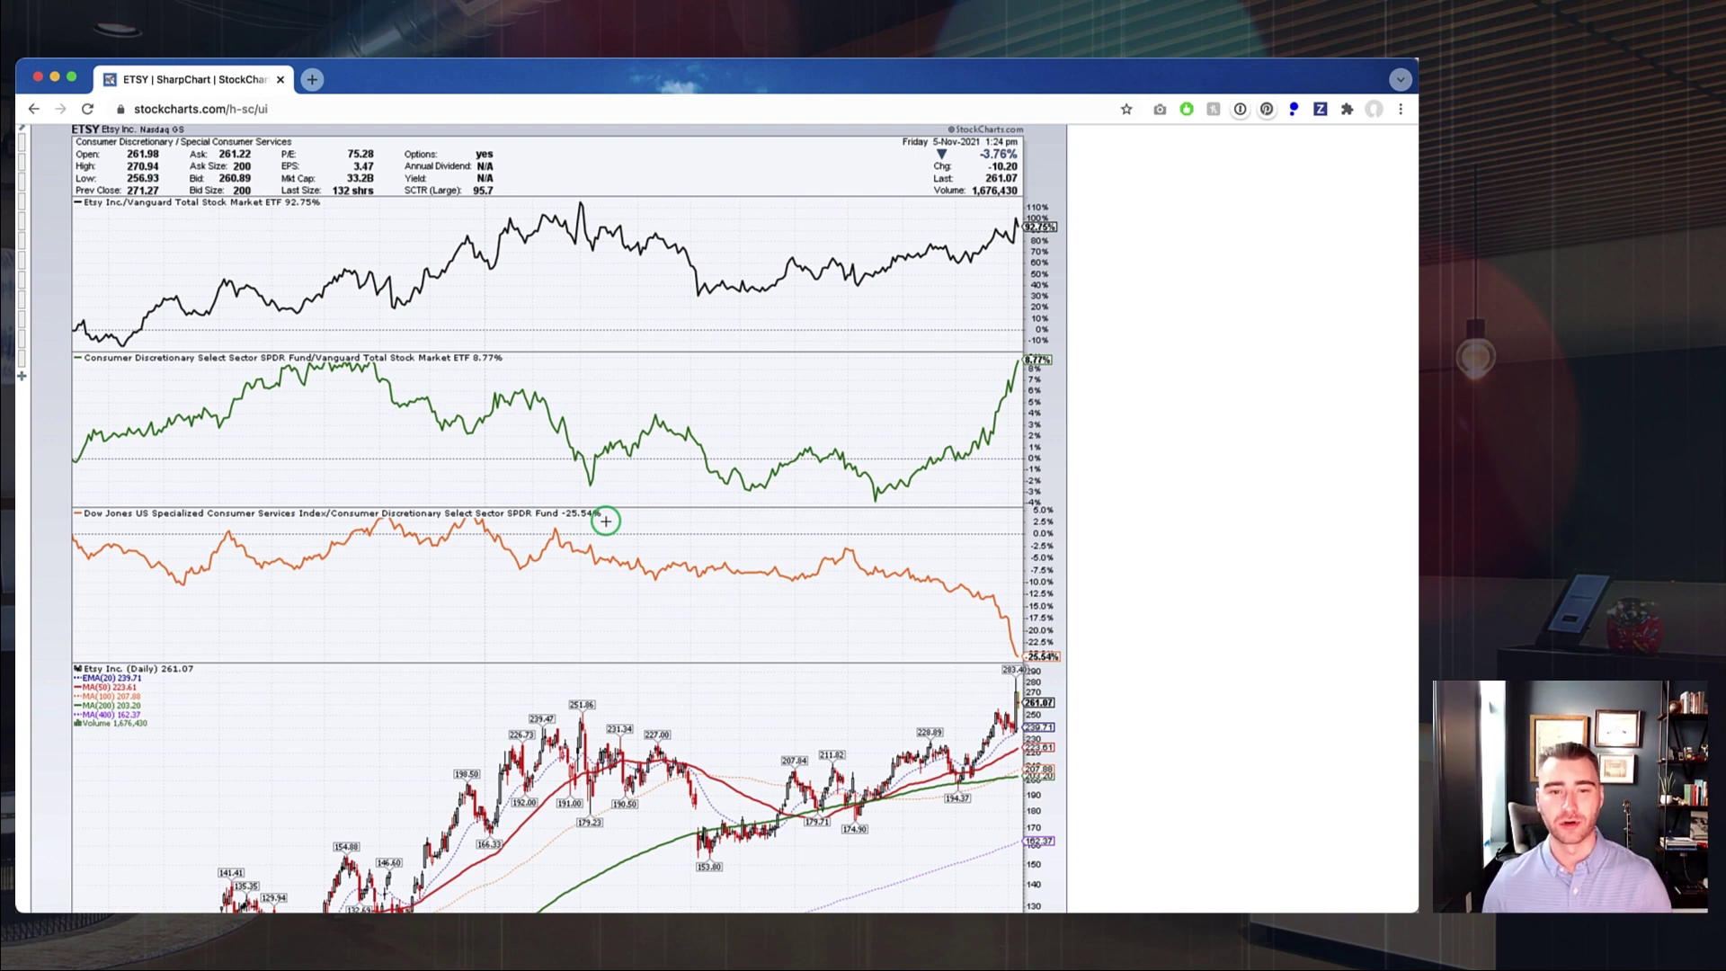
scroll(606, 522, down, 3)
scroll(606, 522, up, 3)
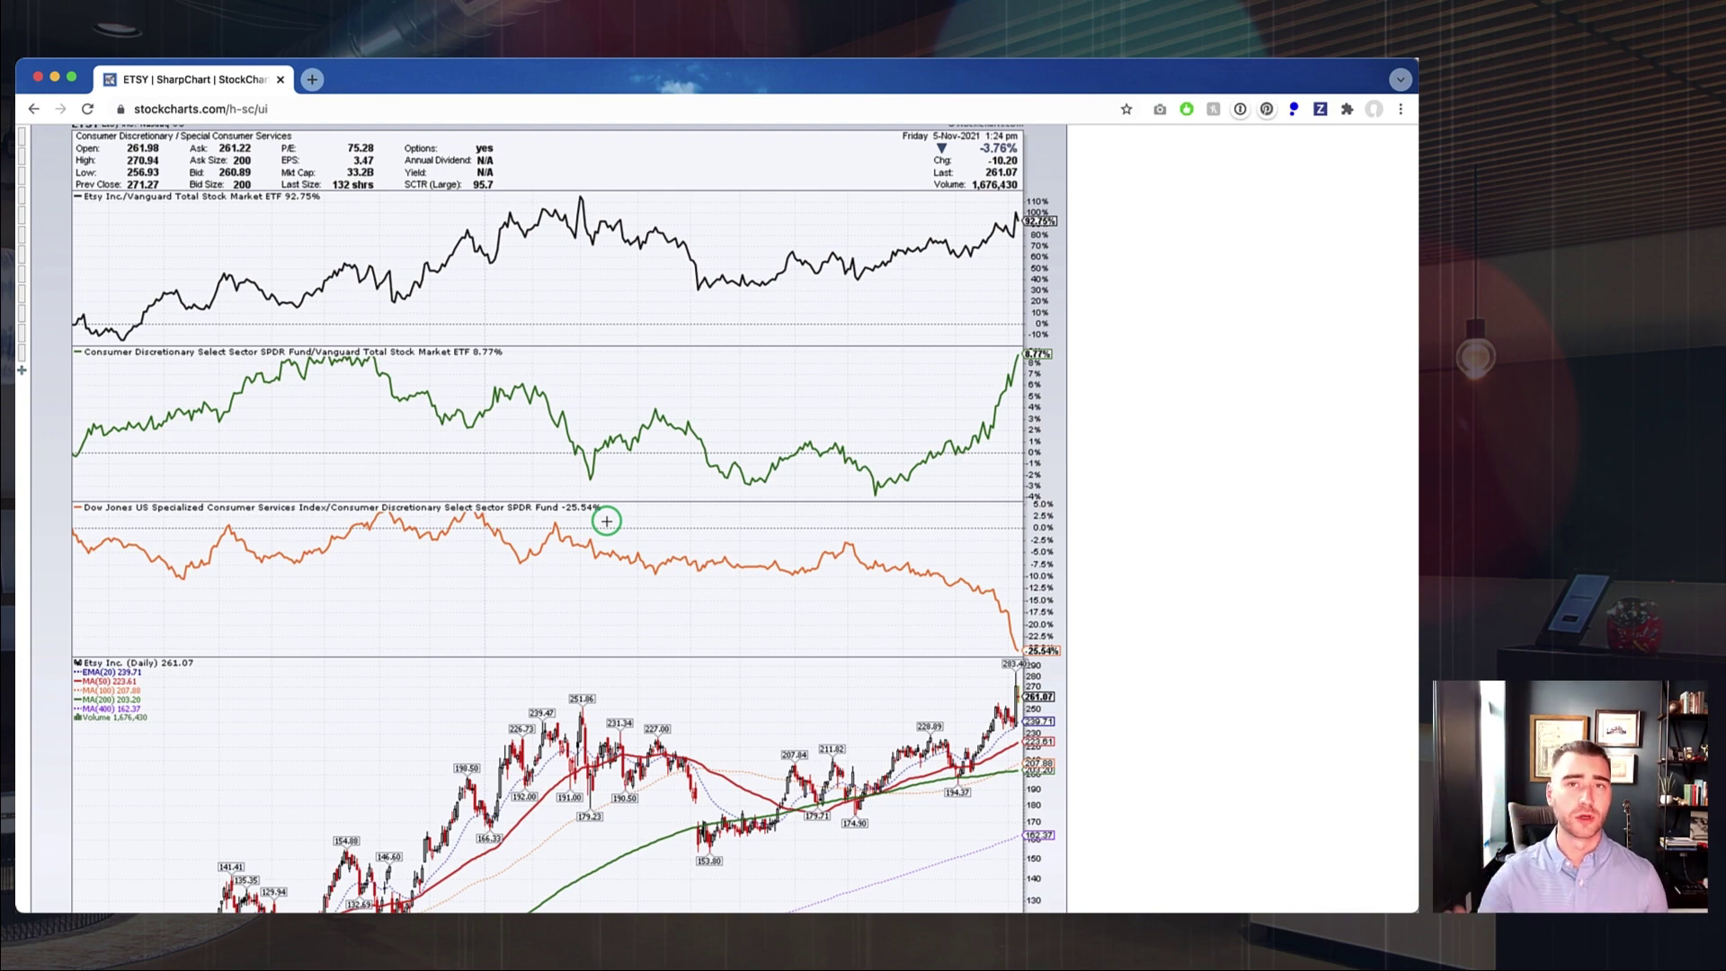
scroll(607, 522, down, 5)
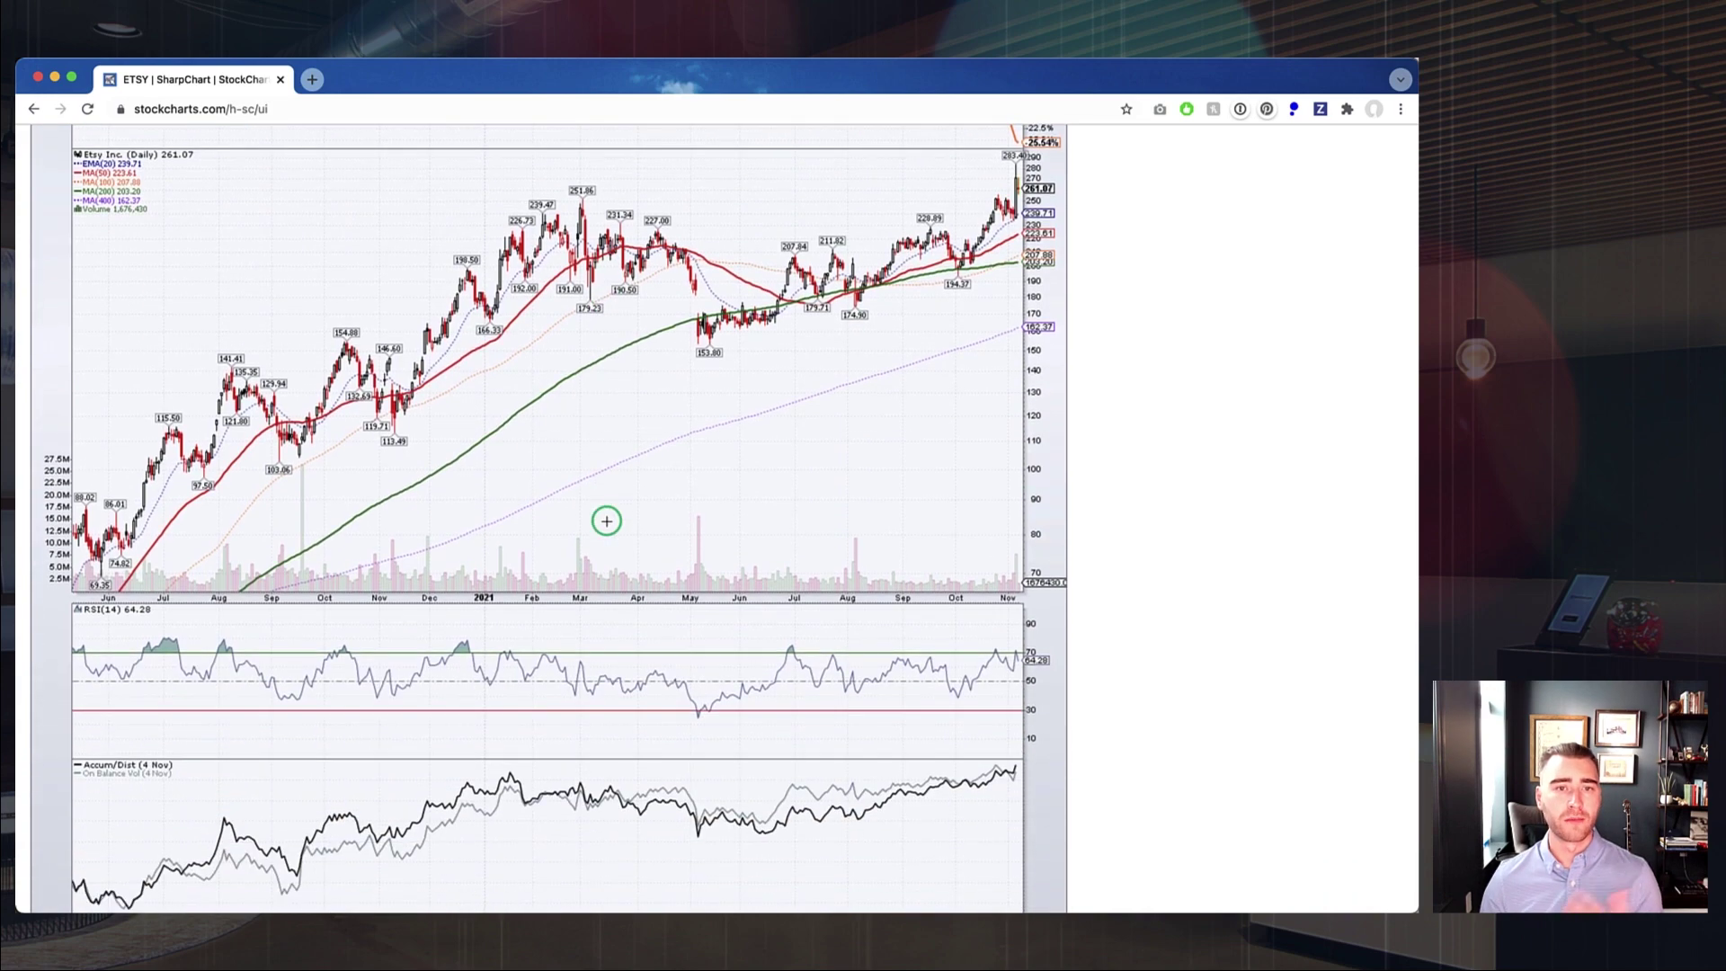
scroll(607, 521, down, 4)
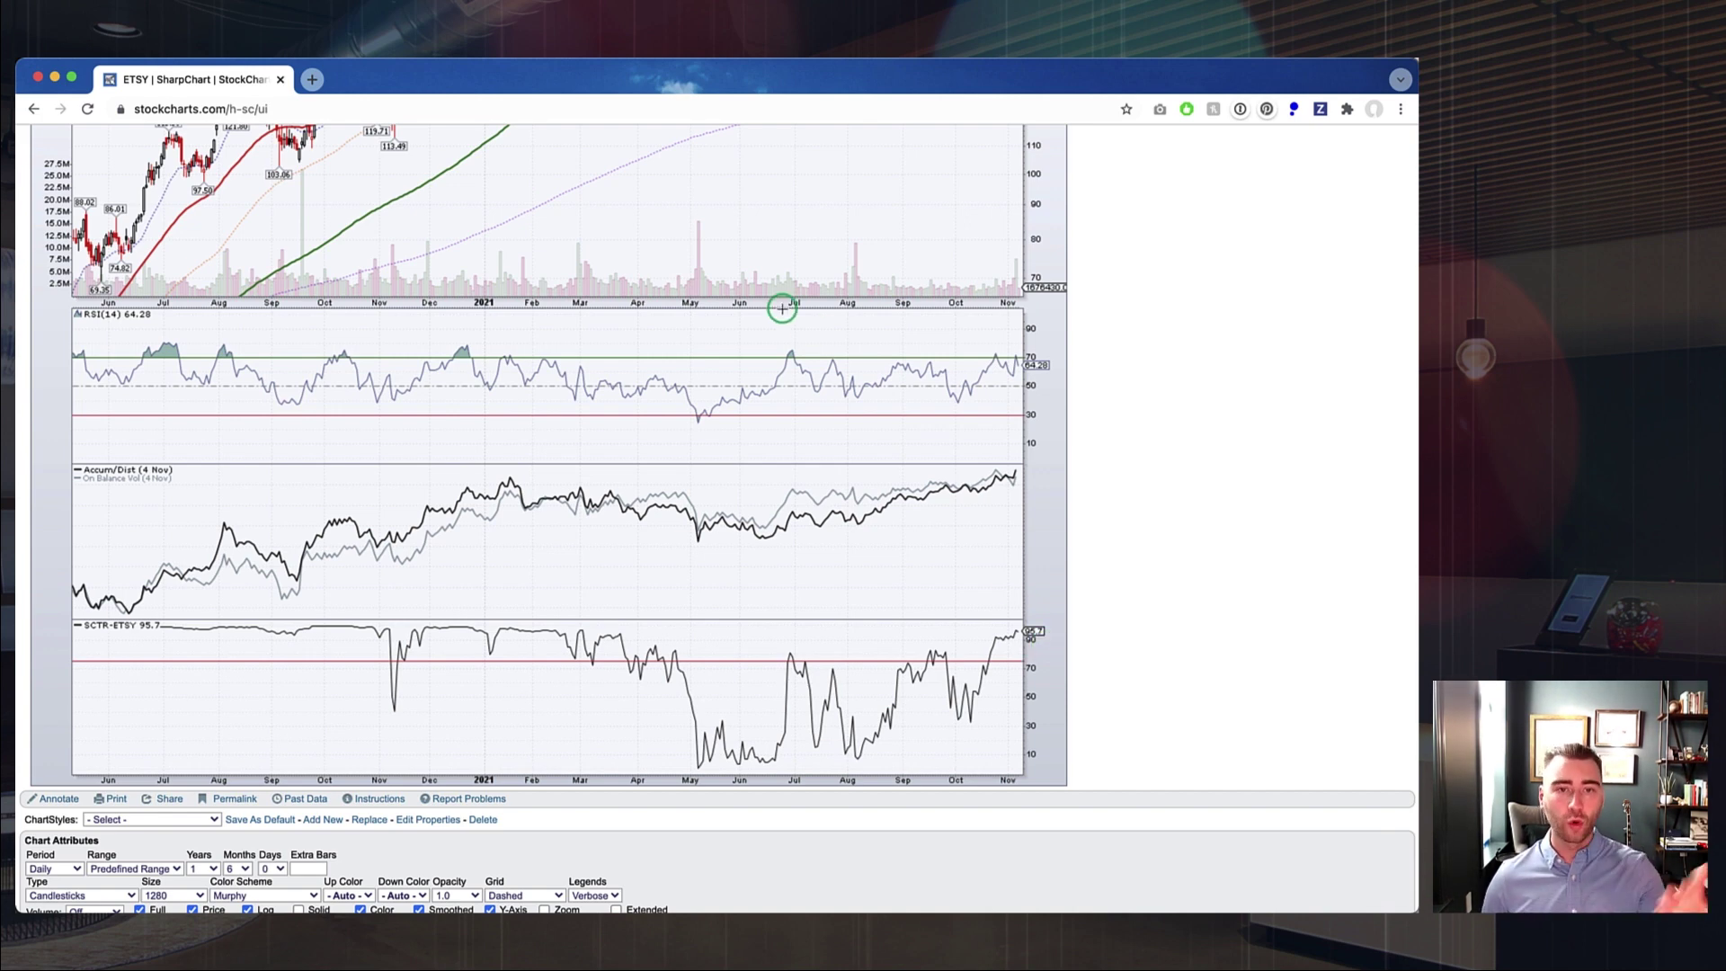
scroll(782, 309, down, 3)
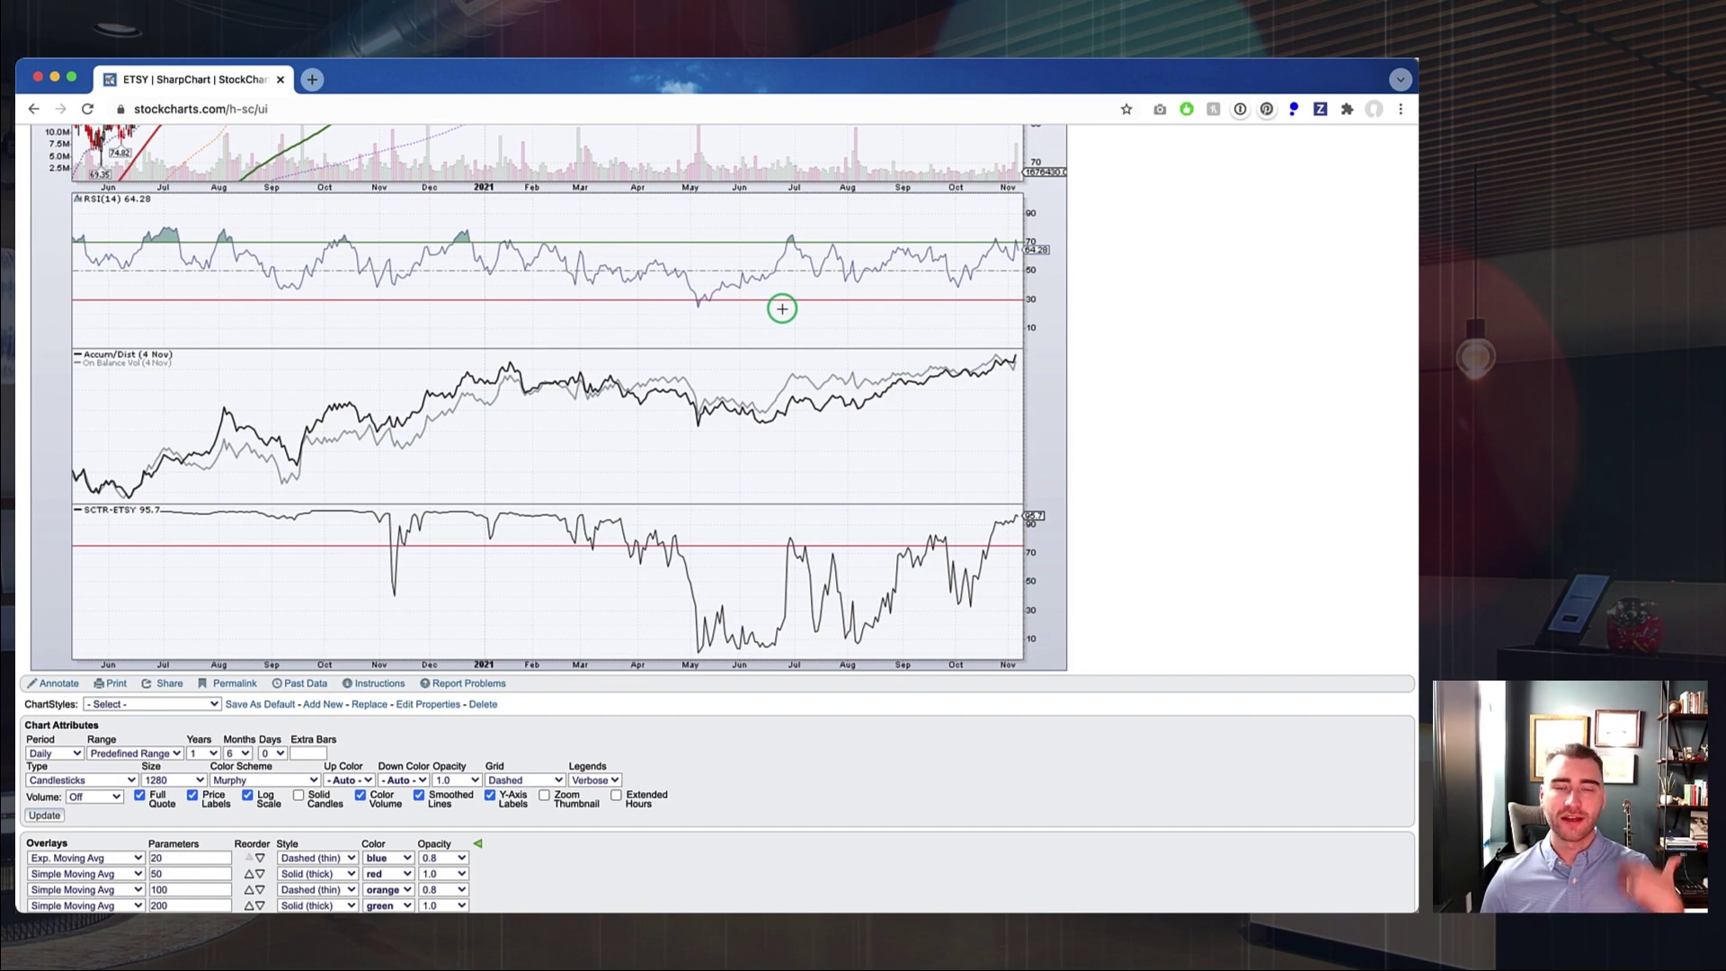
scroll(782, 308, down, 15)
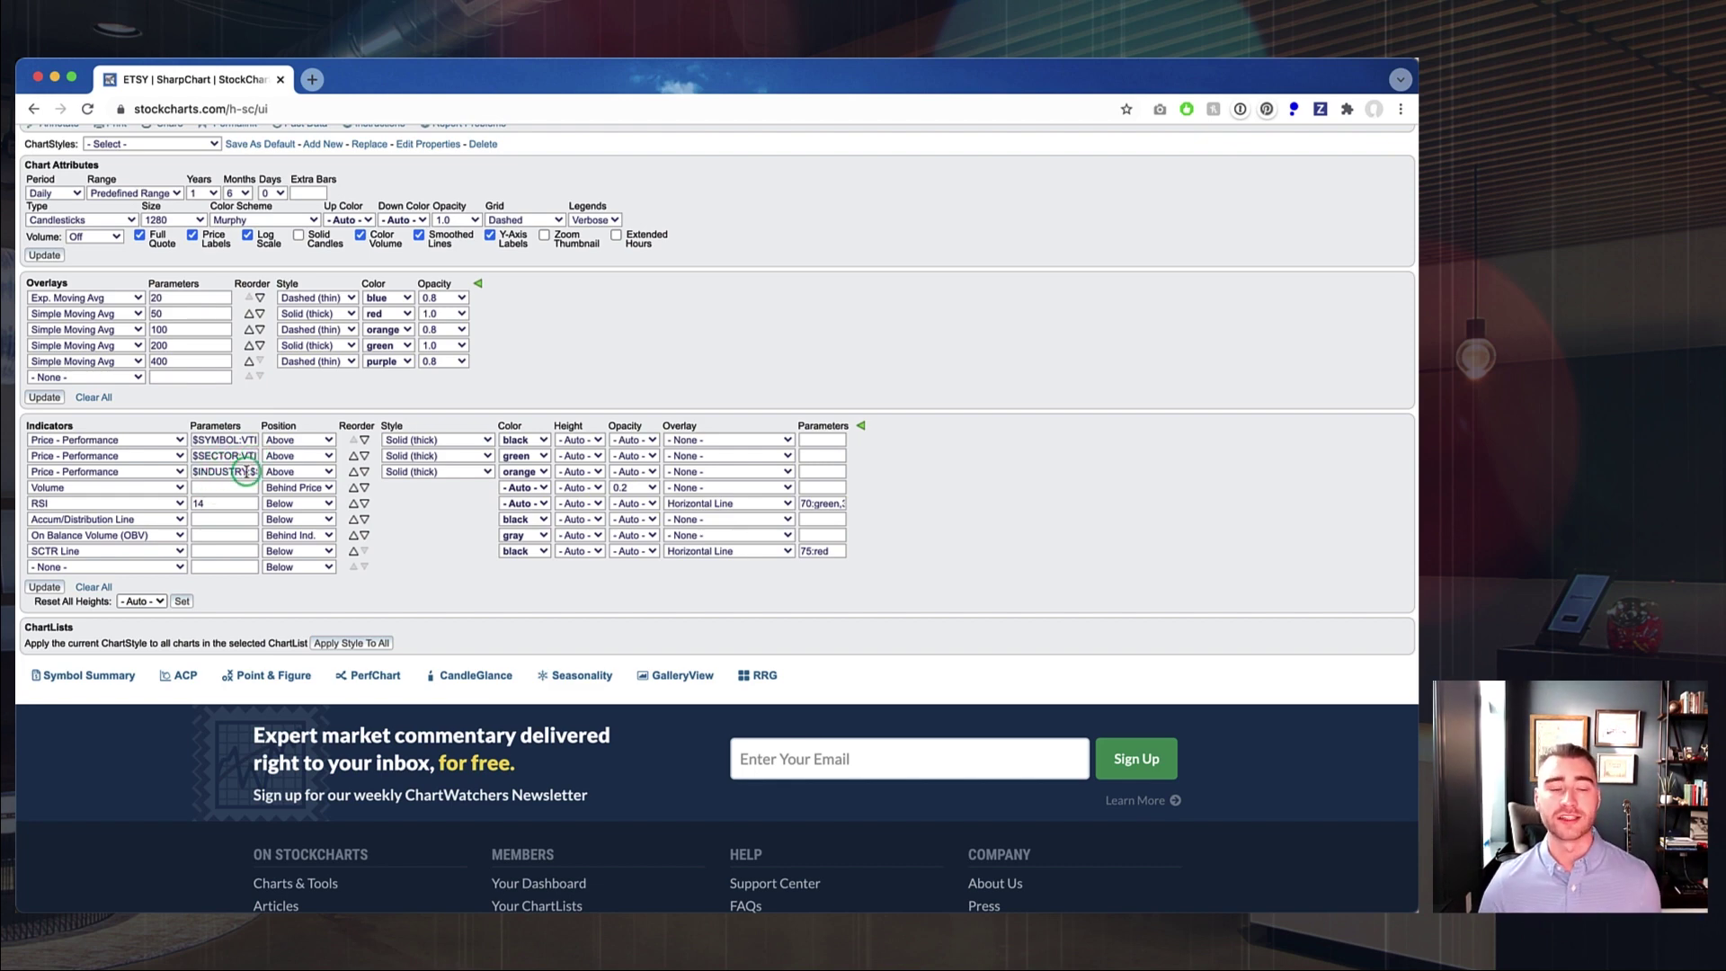
triple_click(240, 473)
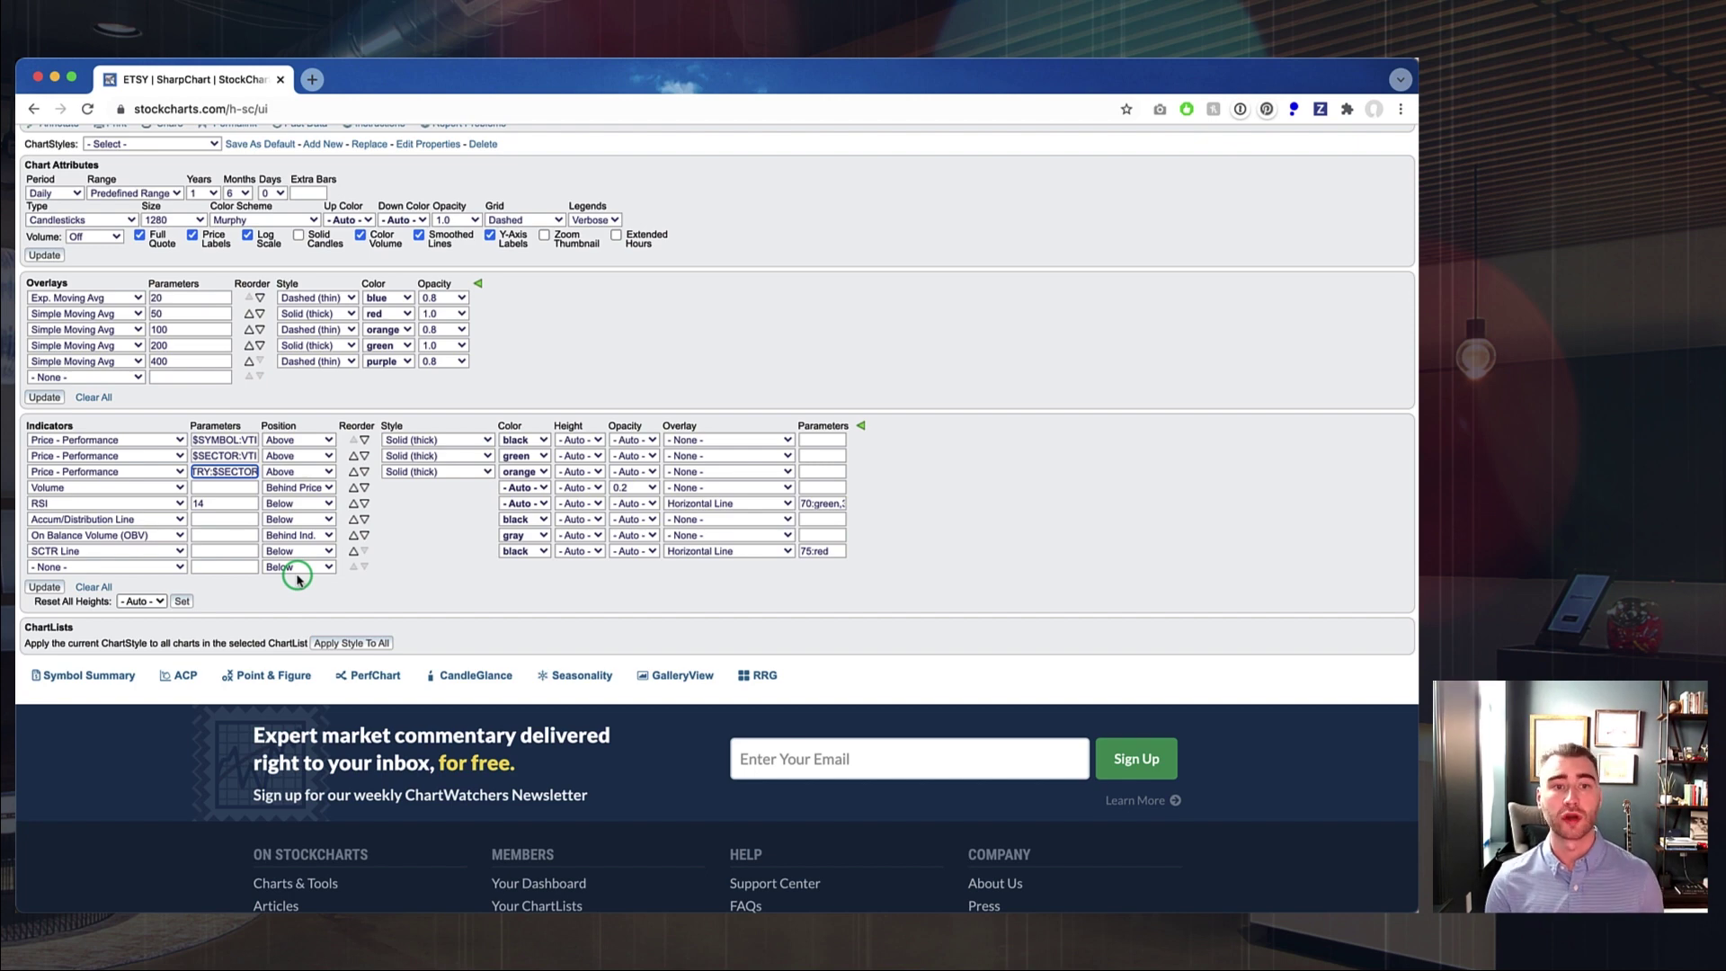
click(293, 441)
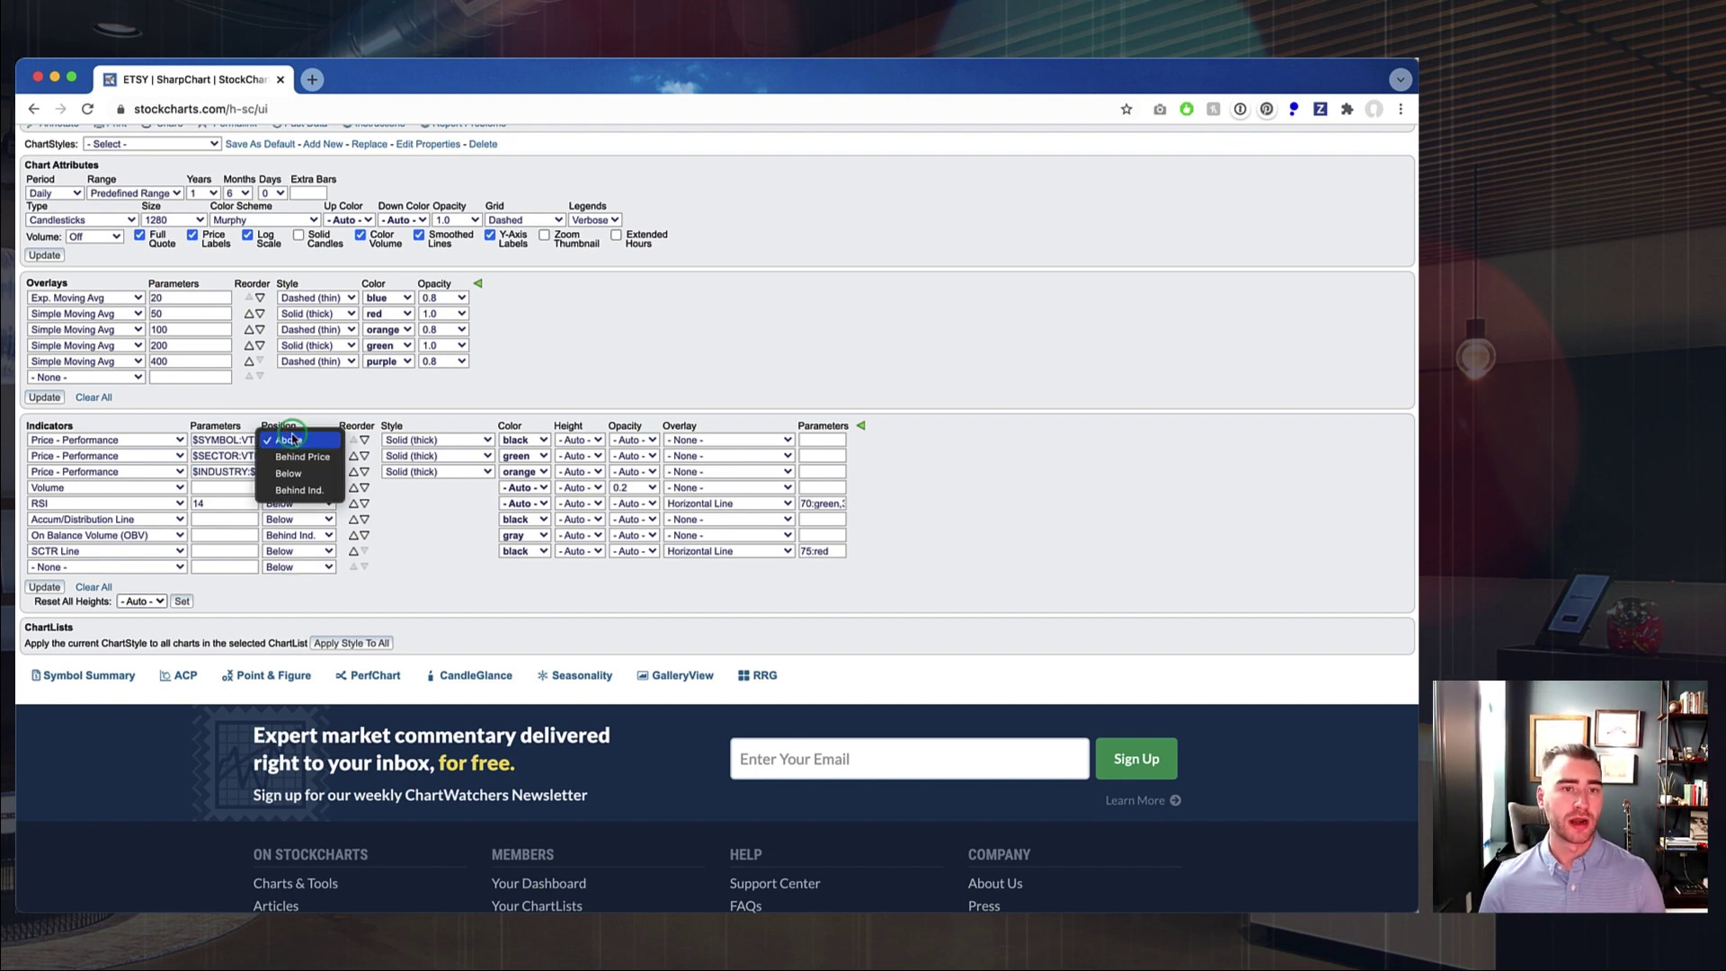
click(290, 442)
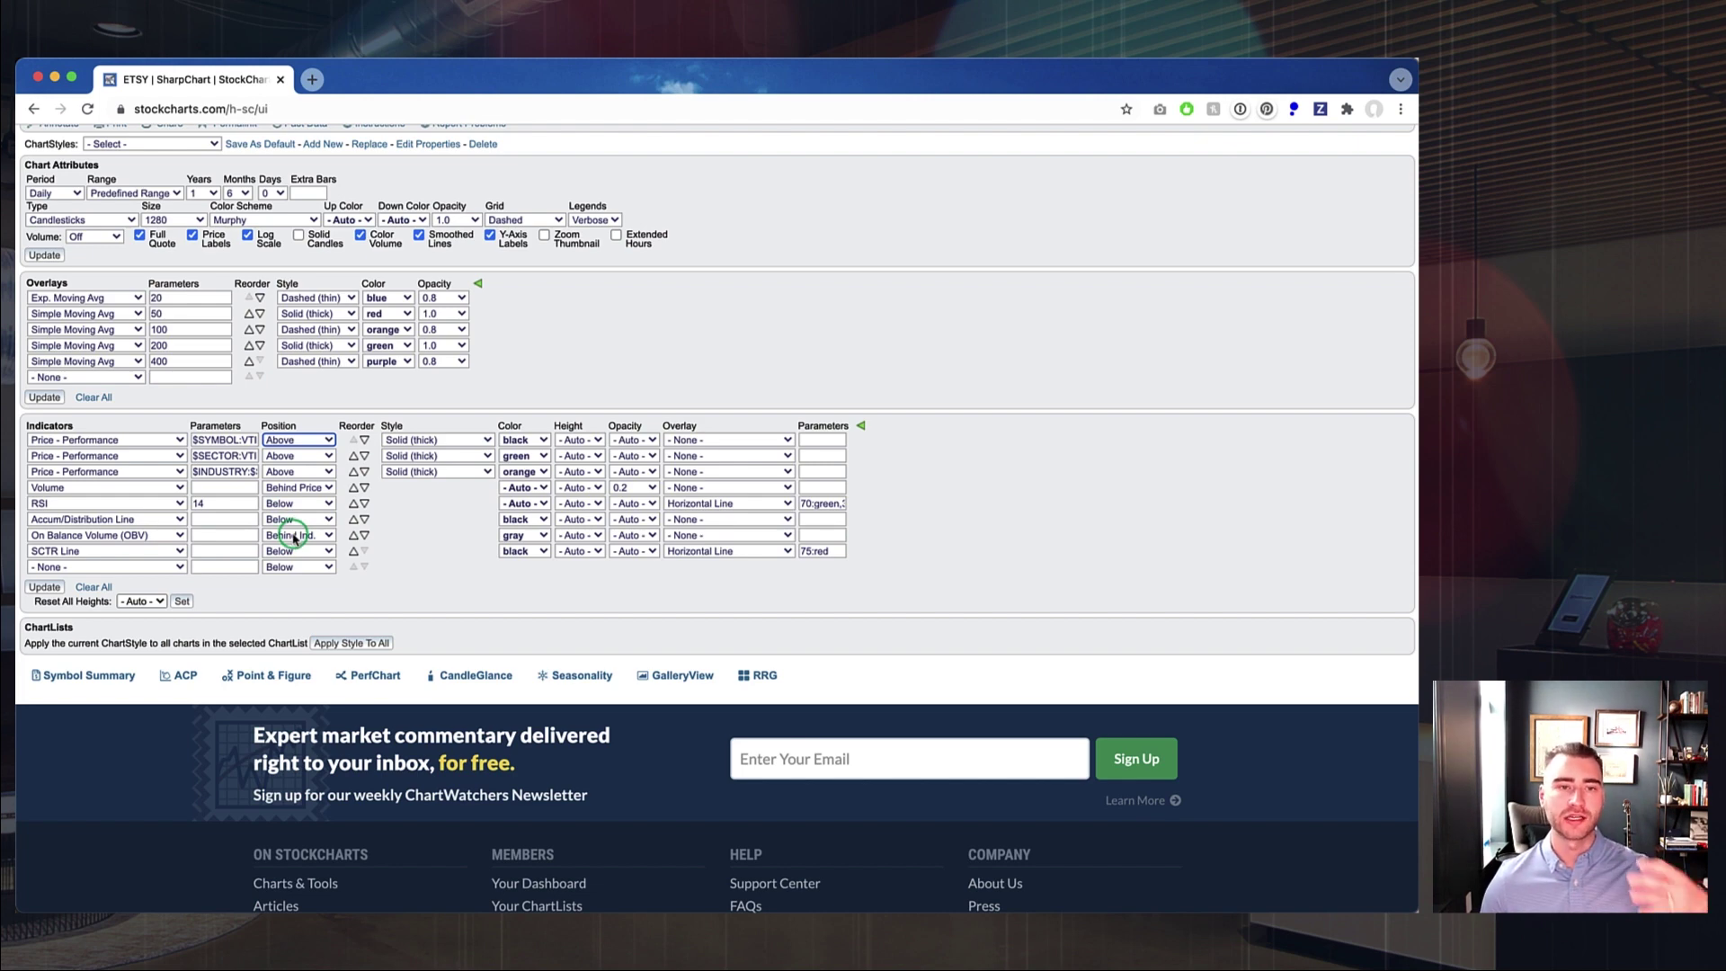
scroll(293, 535, up, 10)
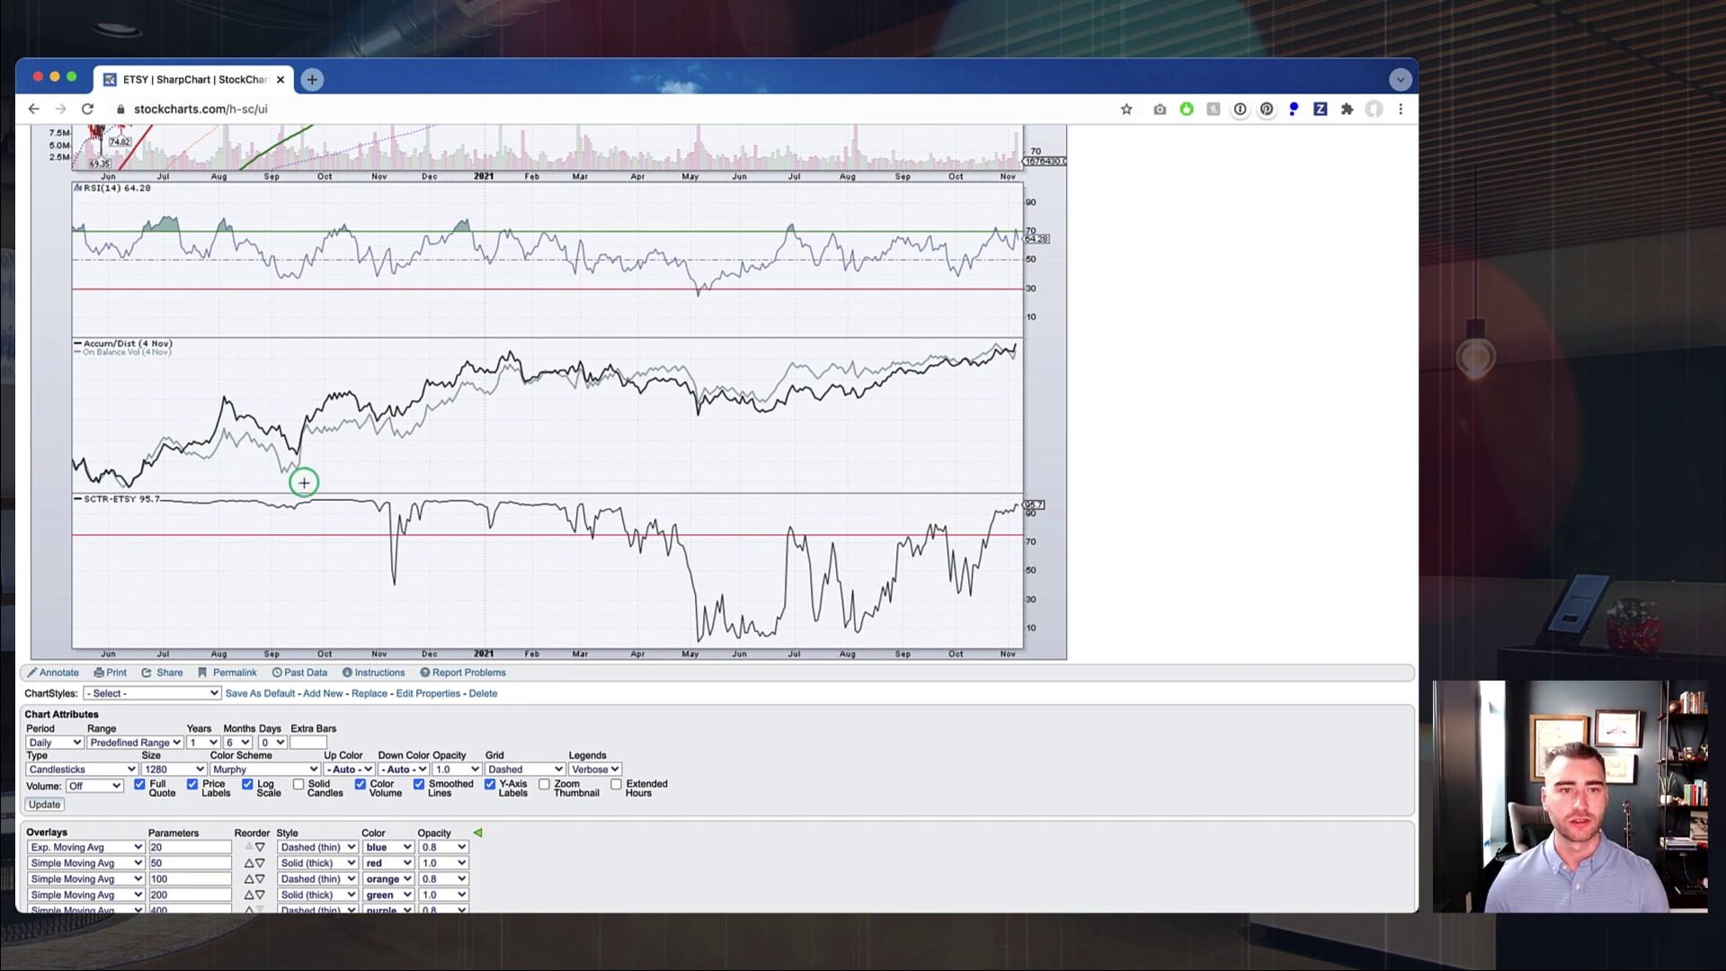
scroll(304, 483, down, 1)
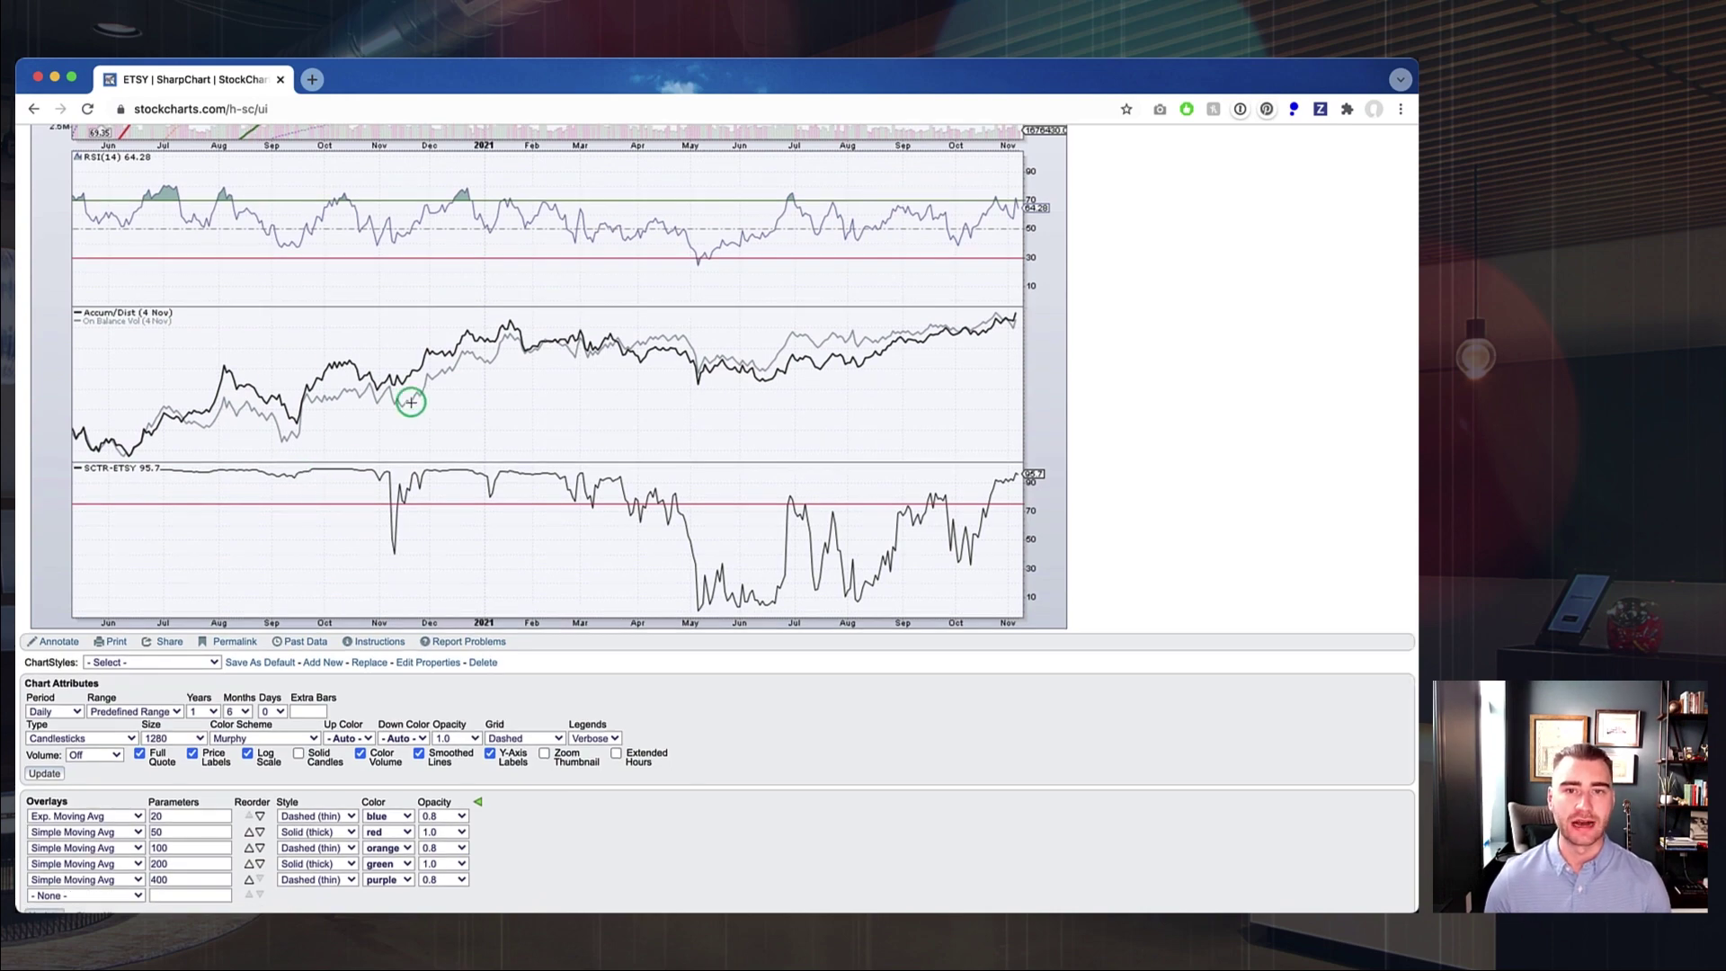
scroll(411, 402, down, 10)
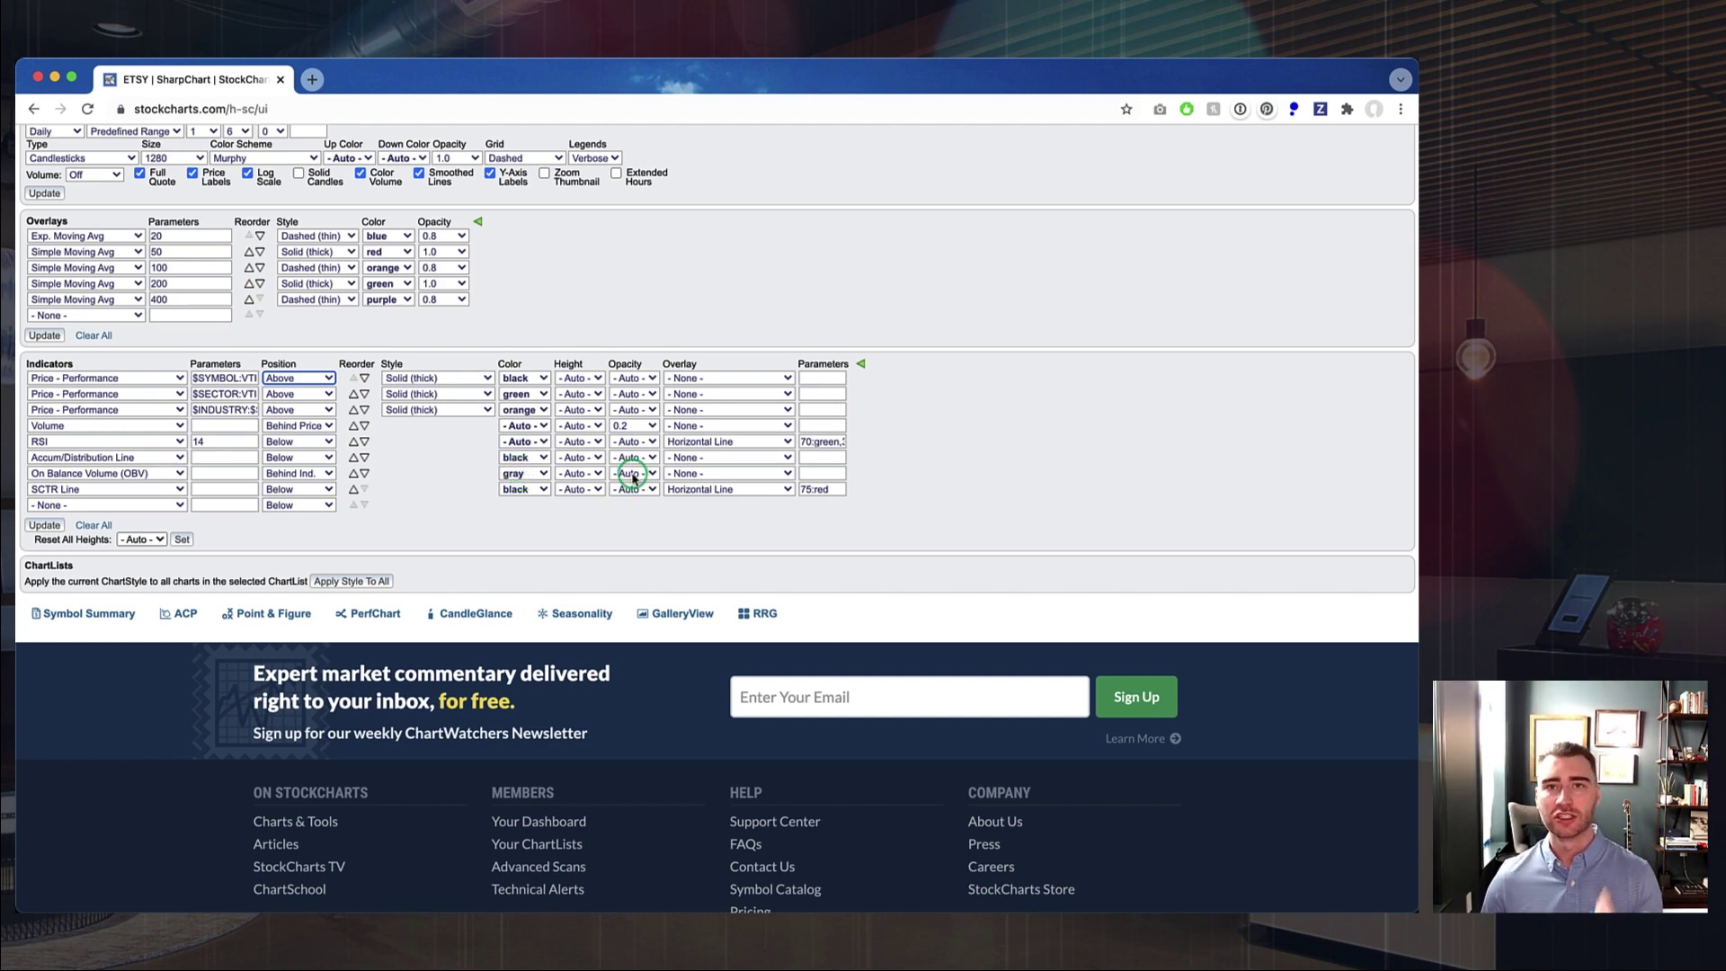
Step: Colour Accum/Distribution green and On Balance Volume green at 0.3 opacity, then update
click(524, 465)
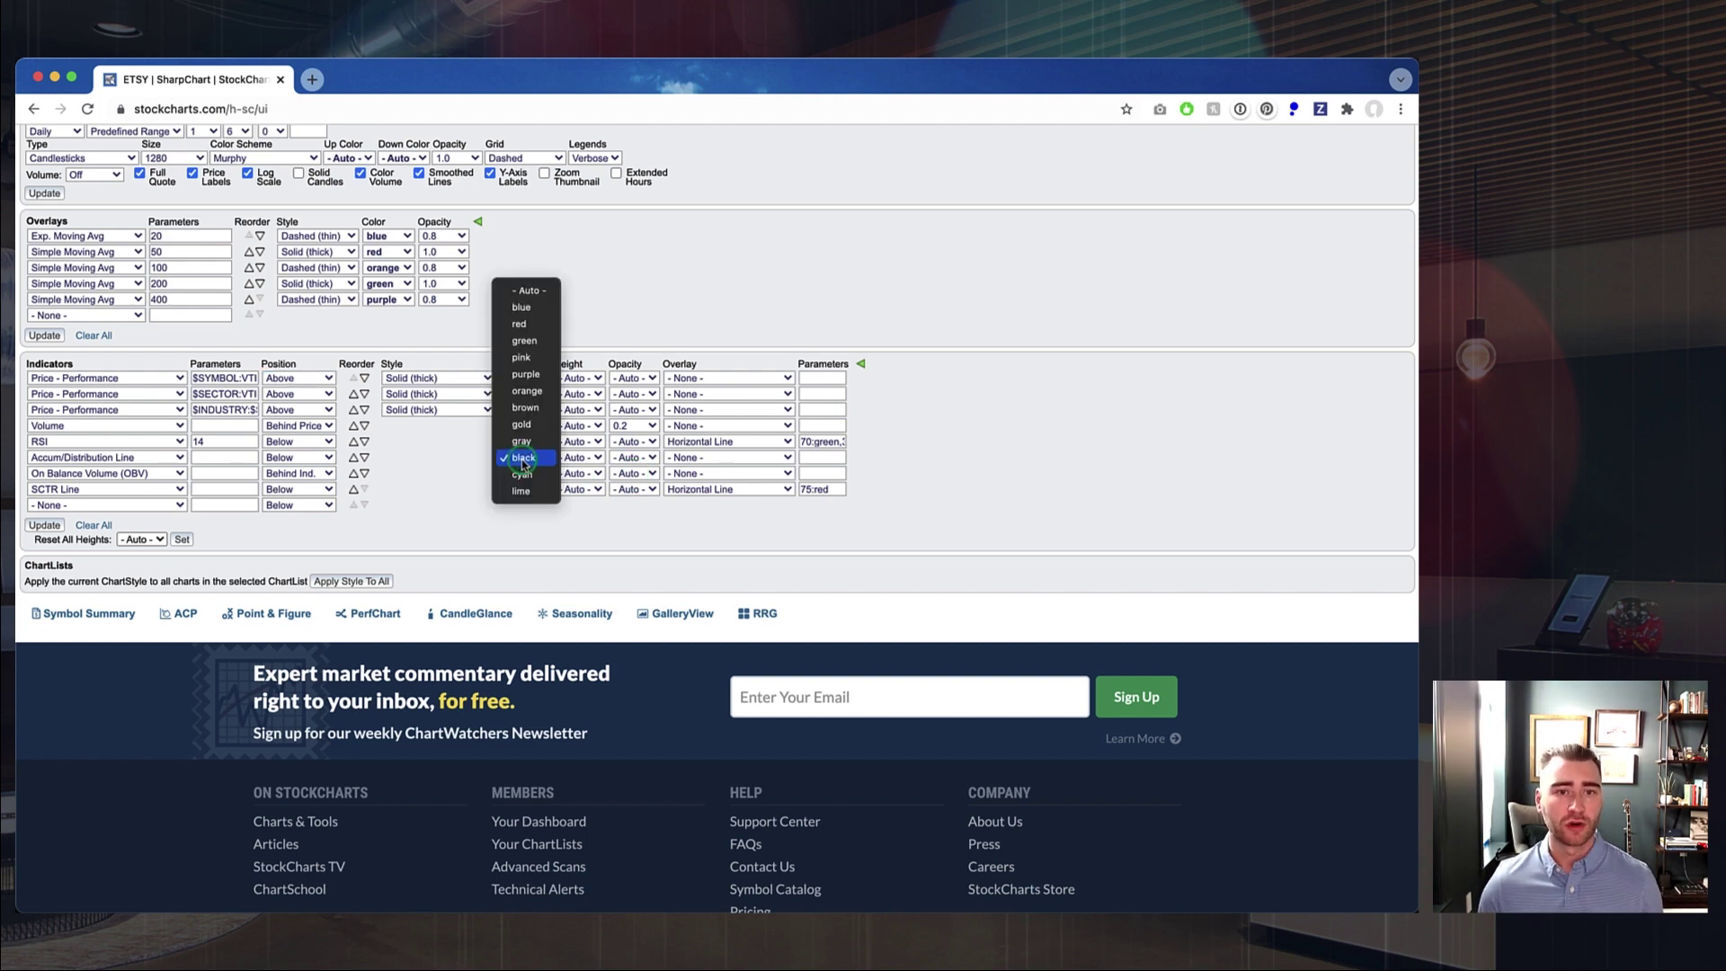
click(524, 341)
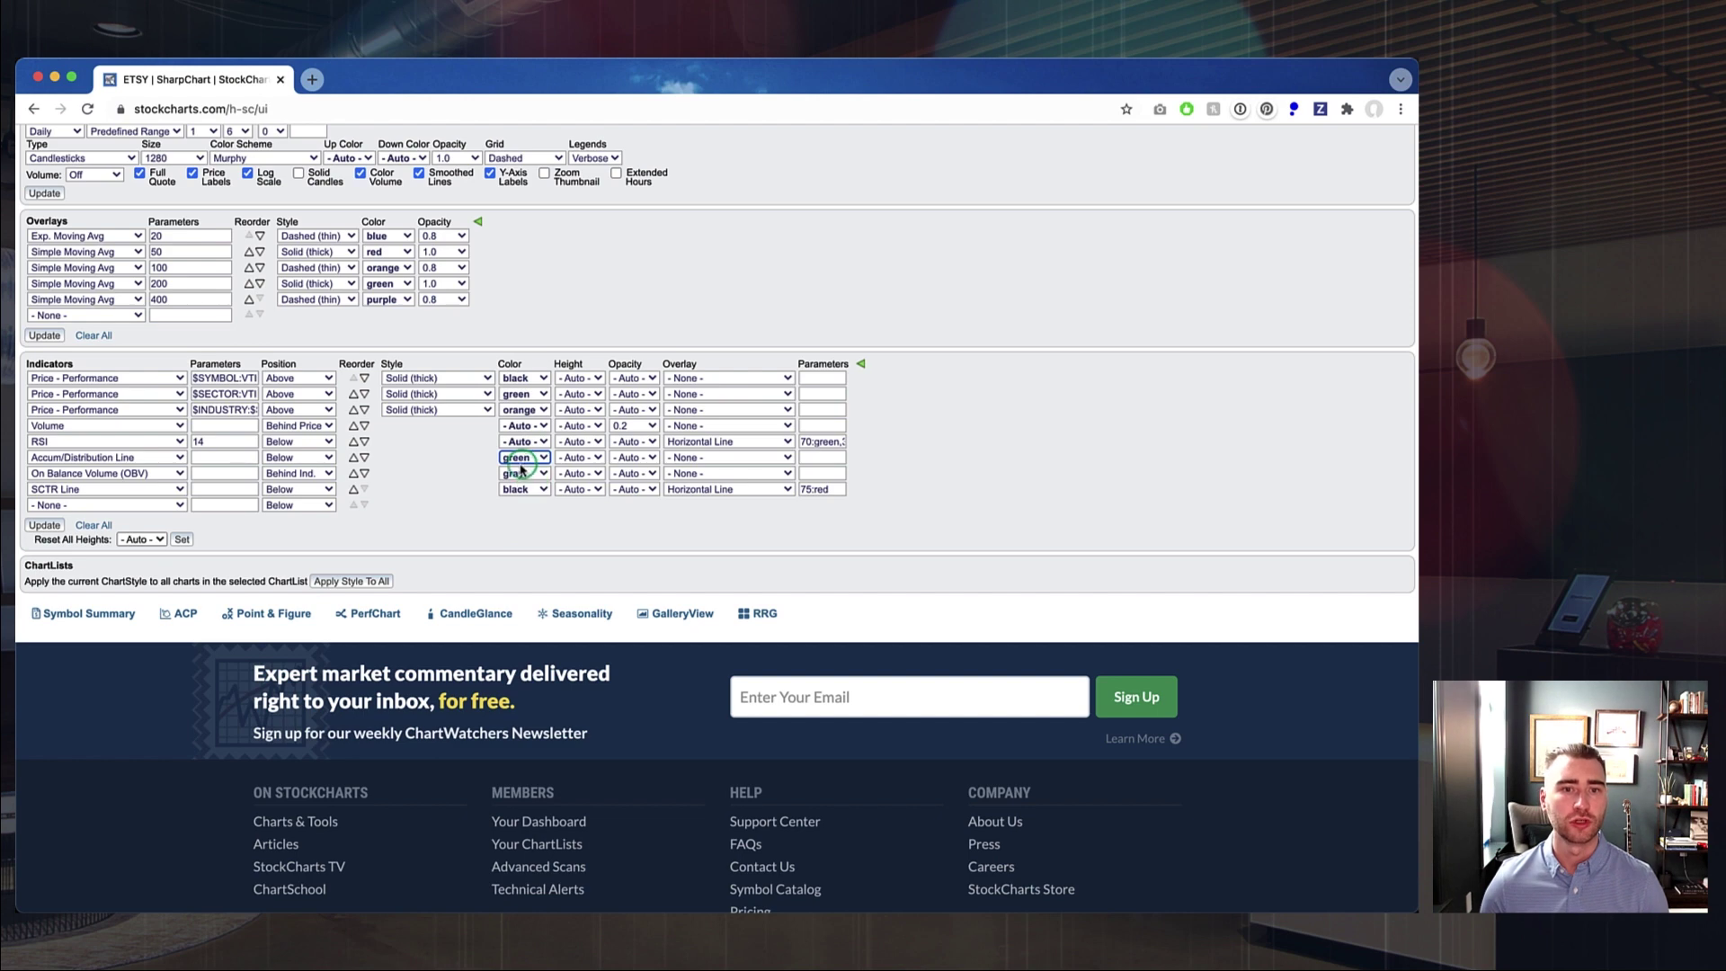
click(520, 474)
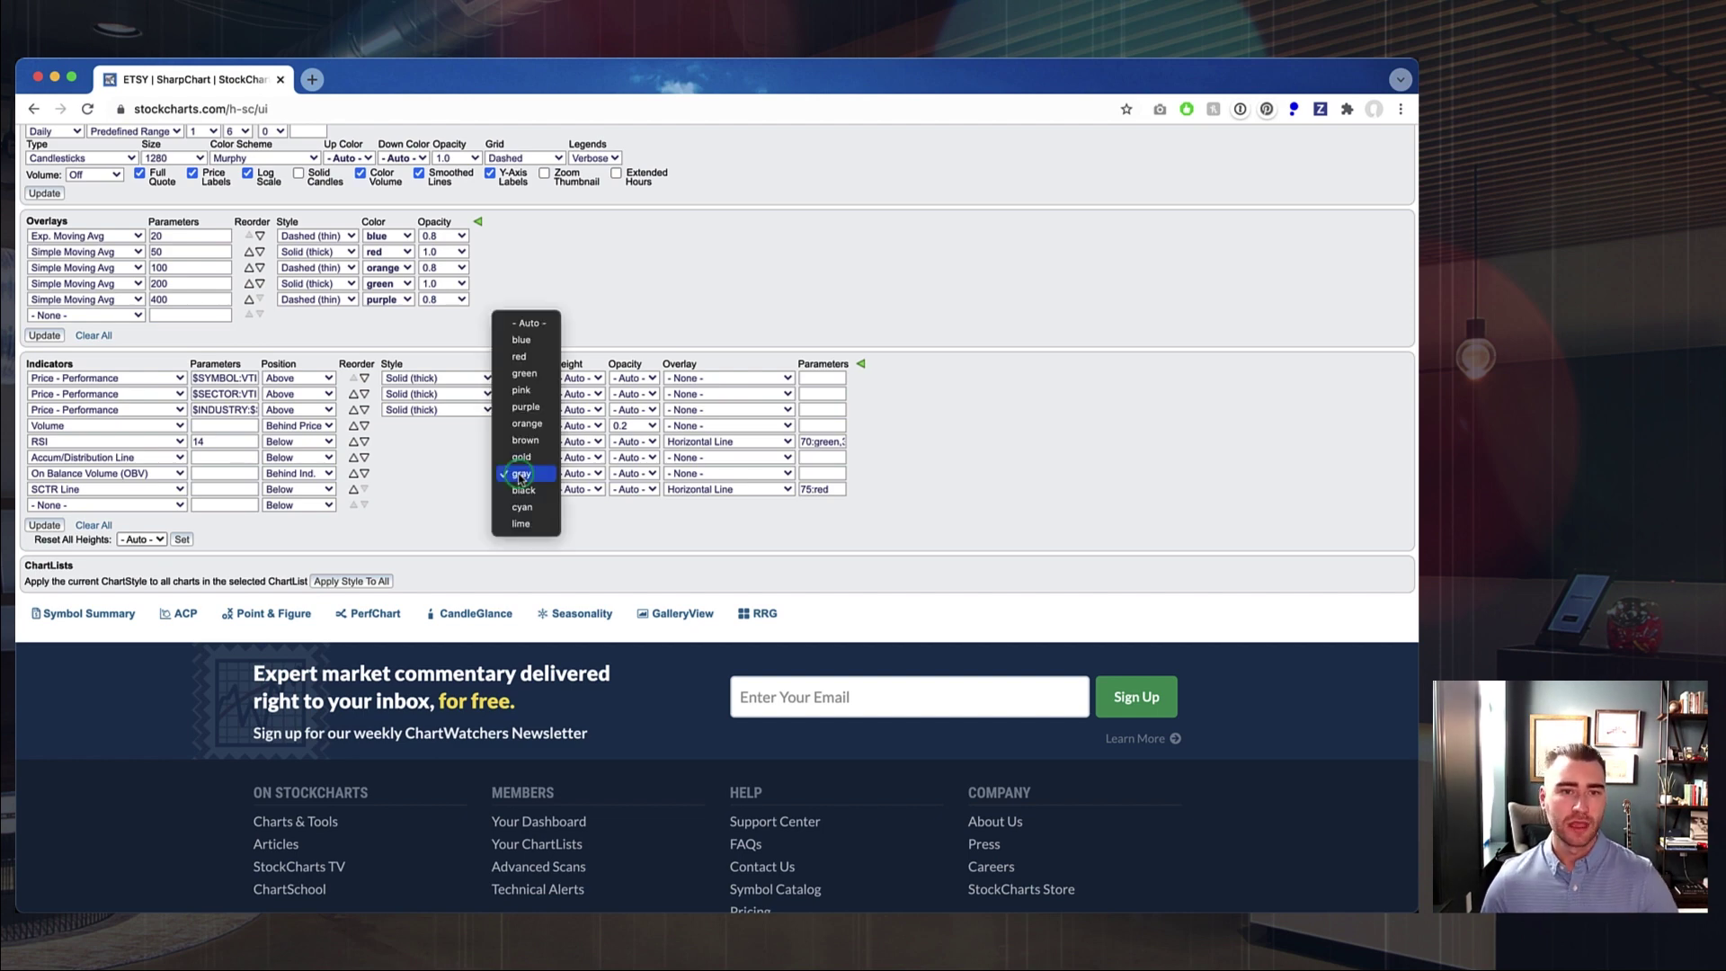
click(525, 373)
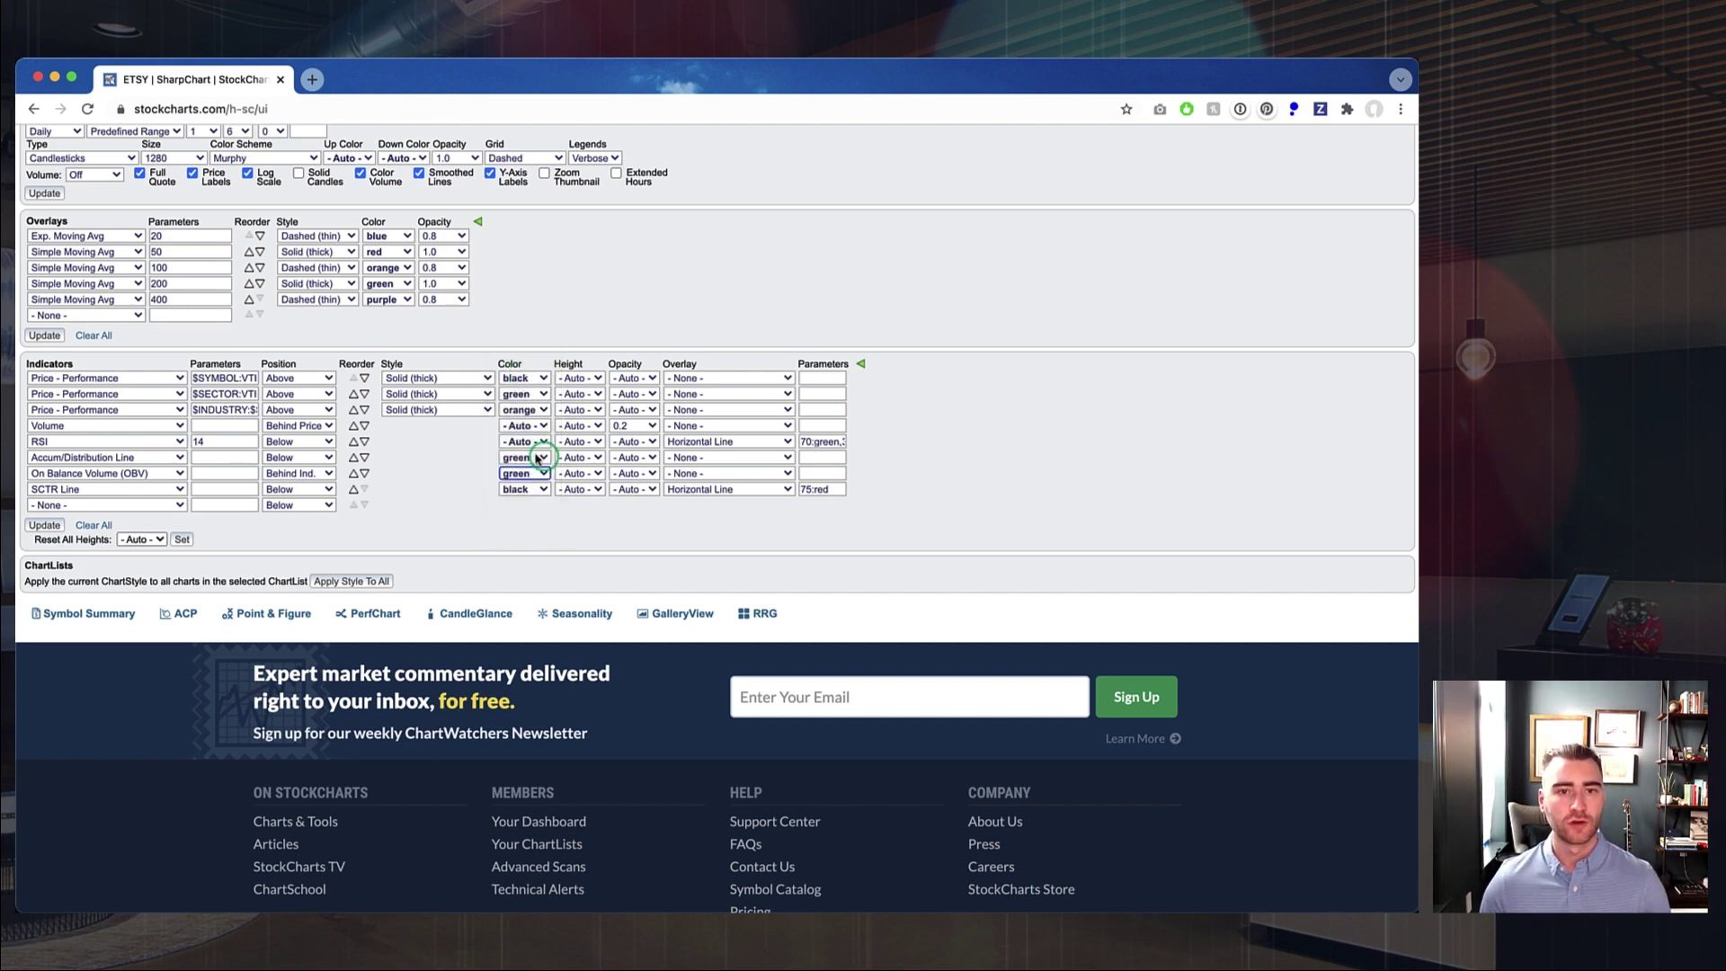
click(633, 474)
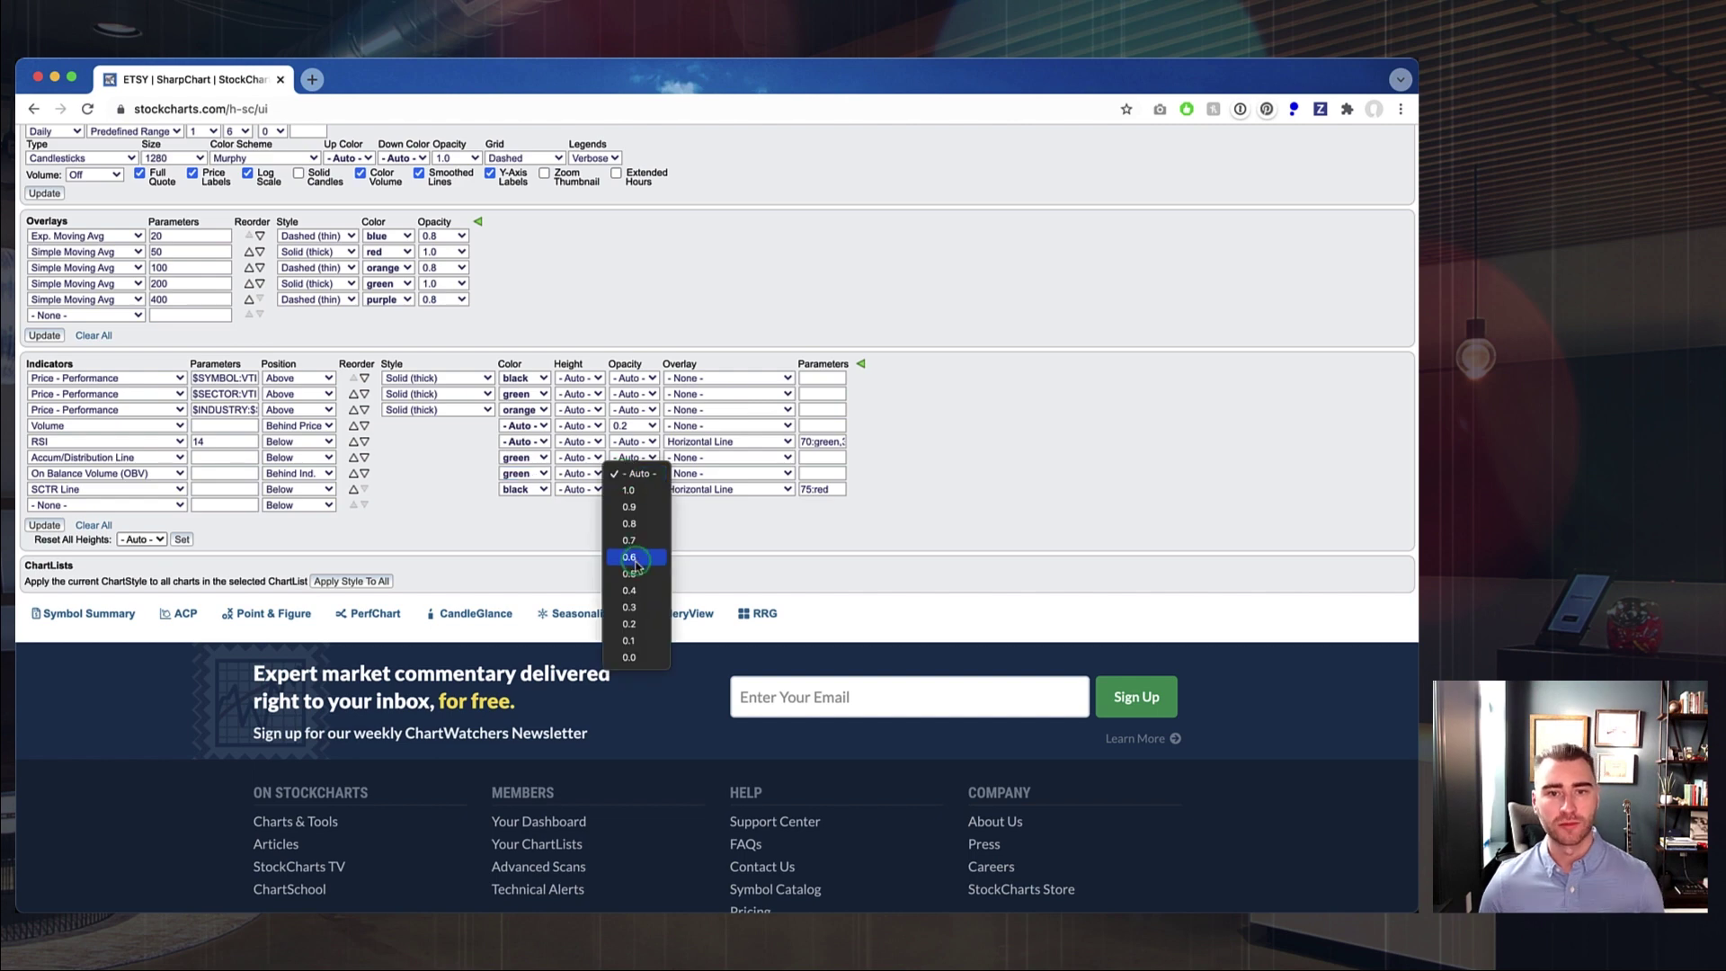
click(630, 607)
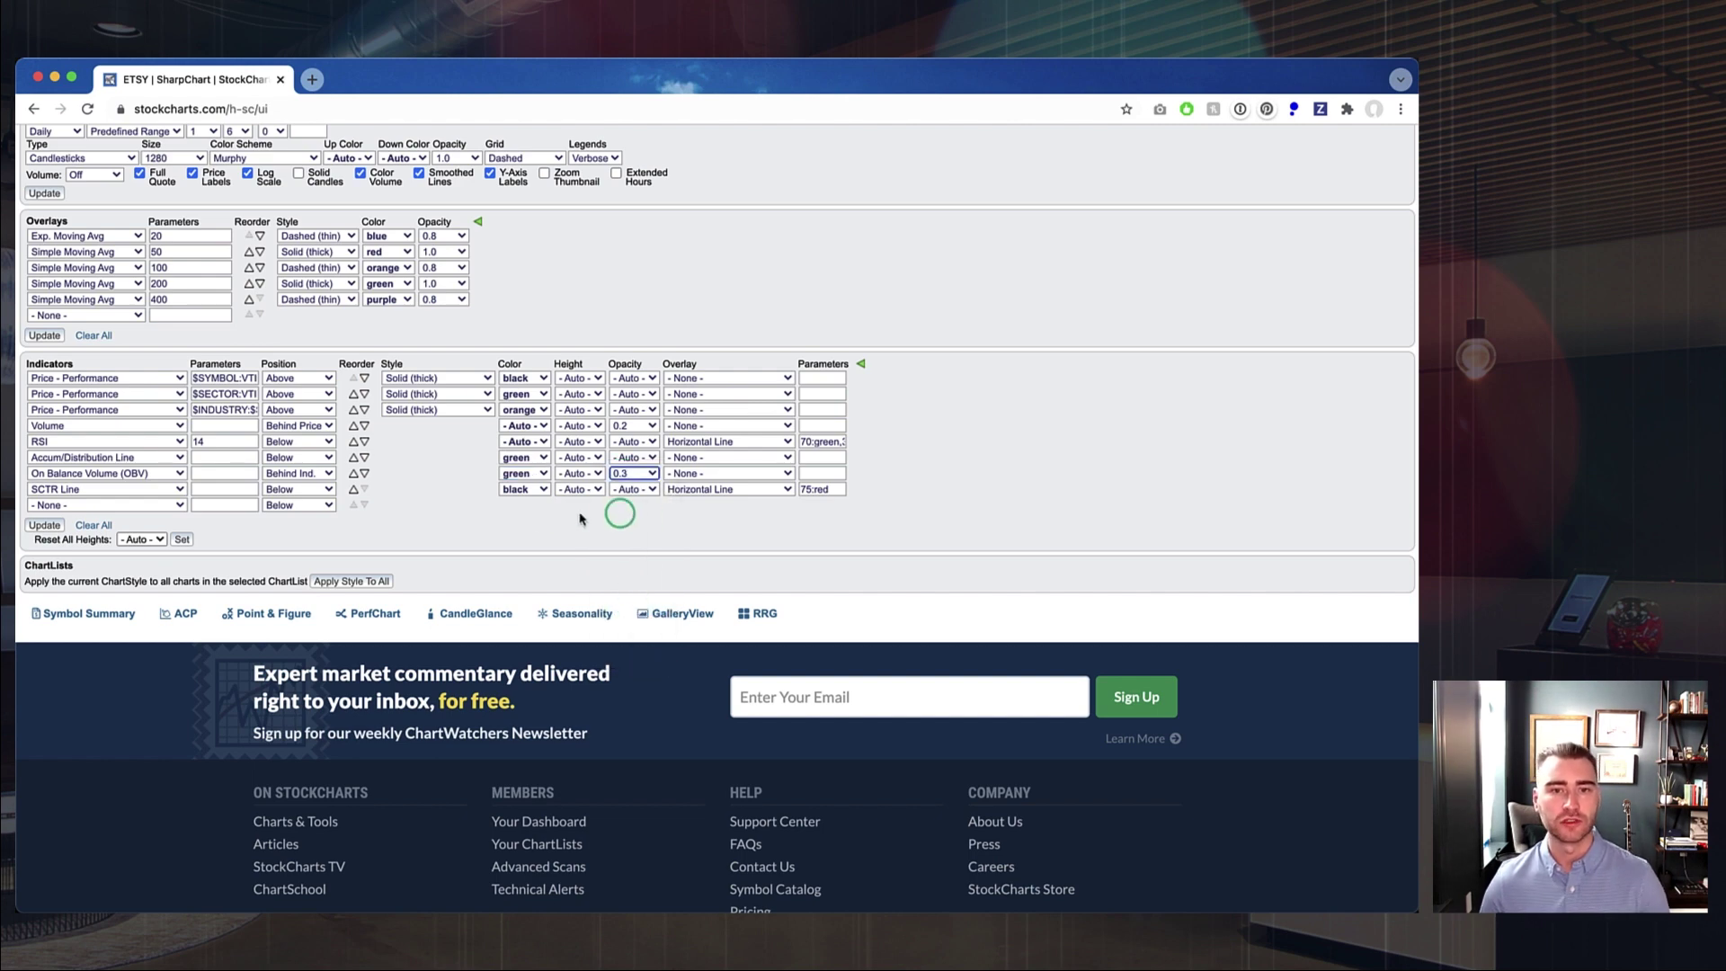
click(49, 526)
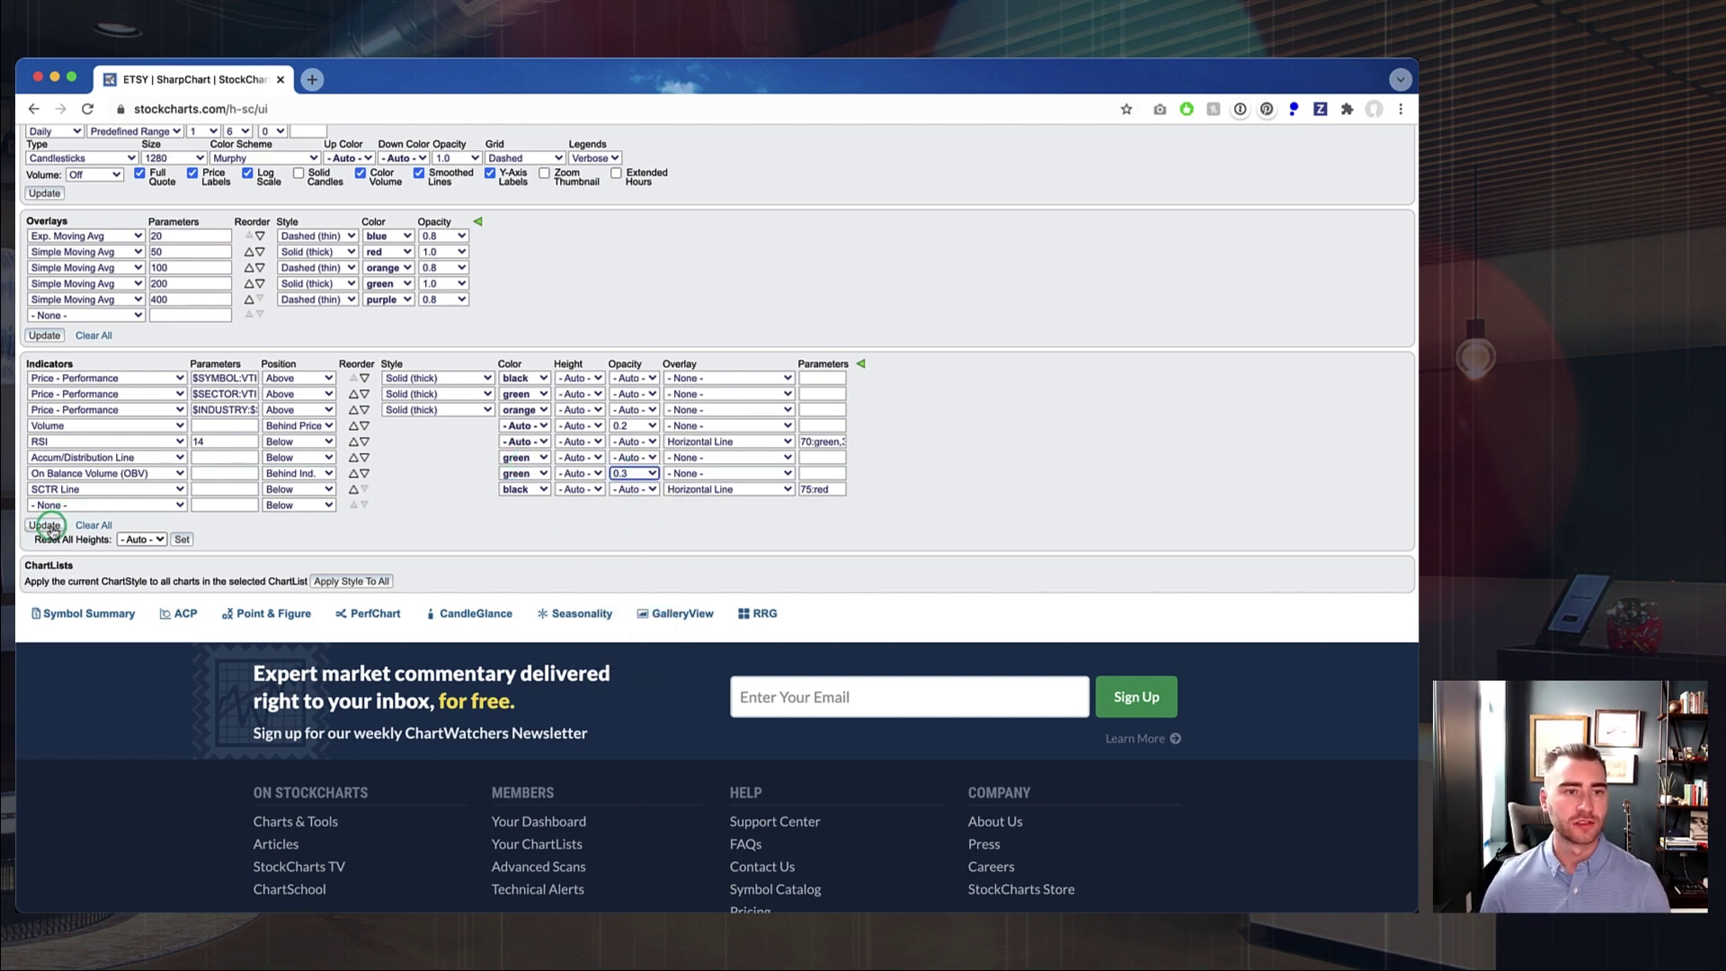
scroll(495, 532, down, 6)
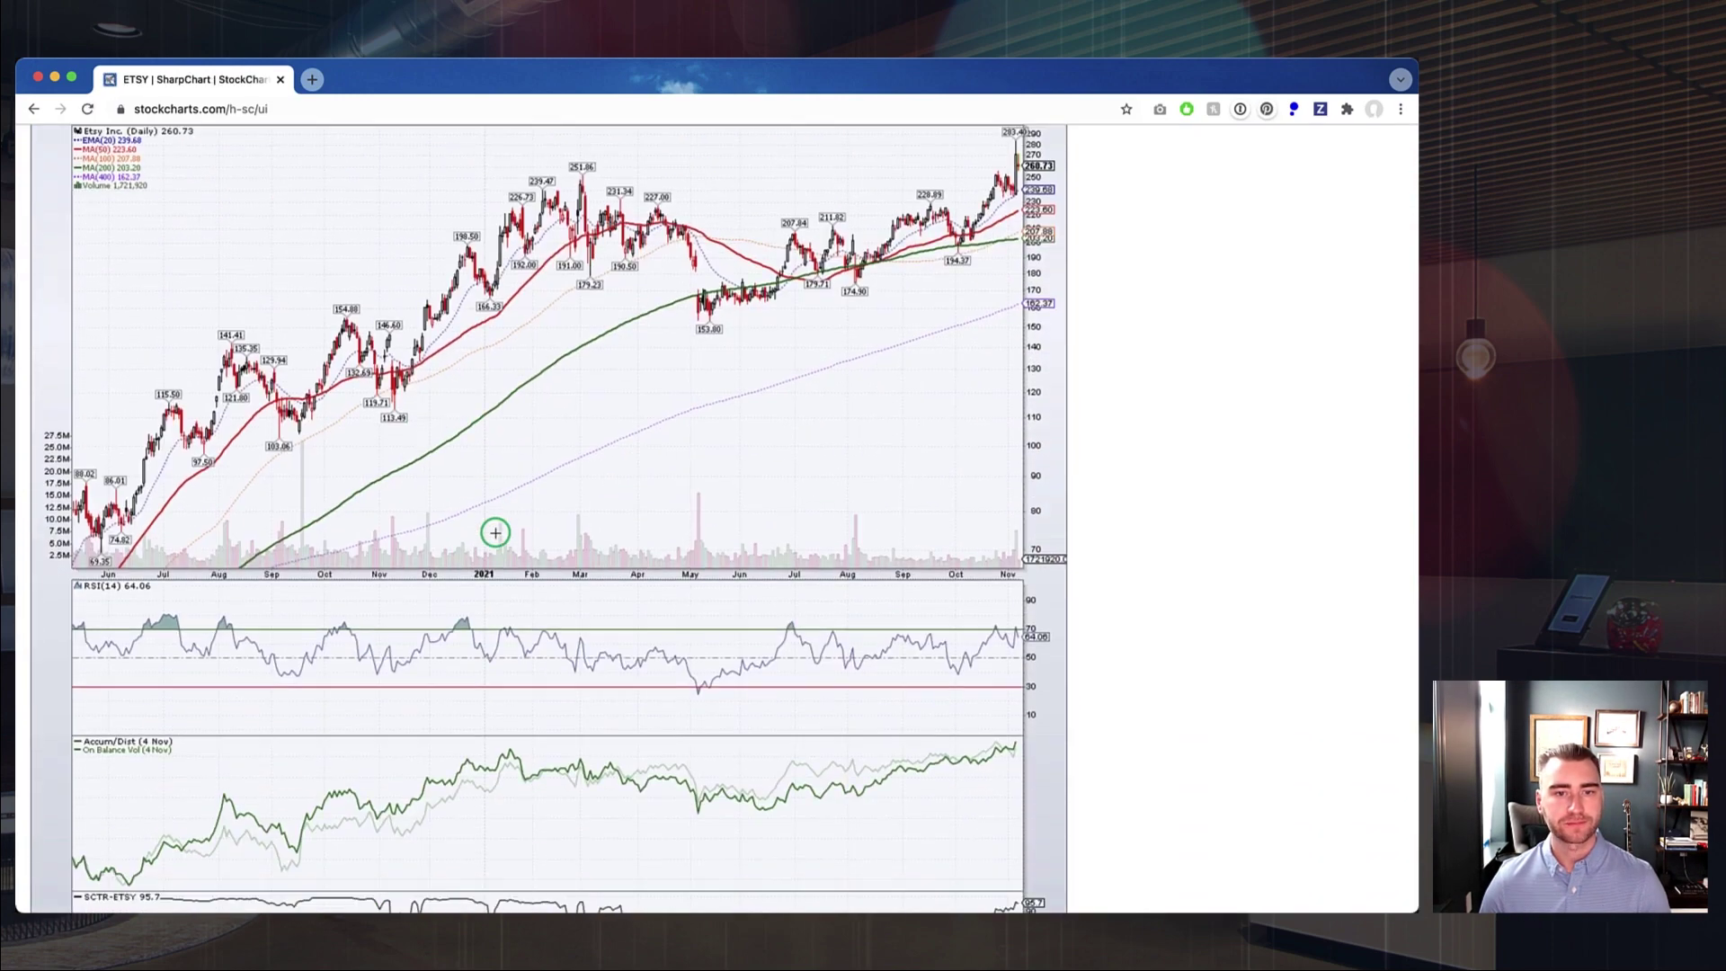
scroll(495, 532, down, 4)
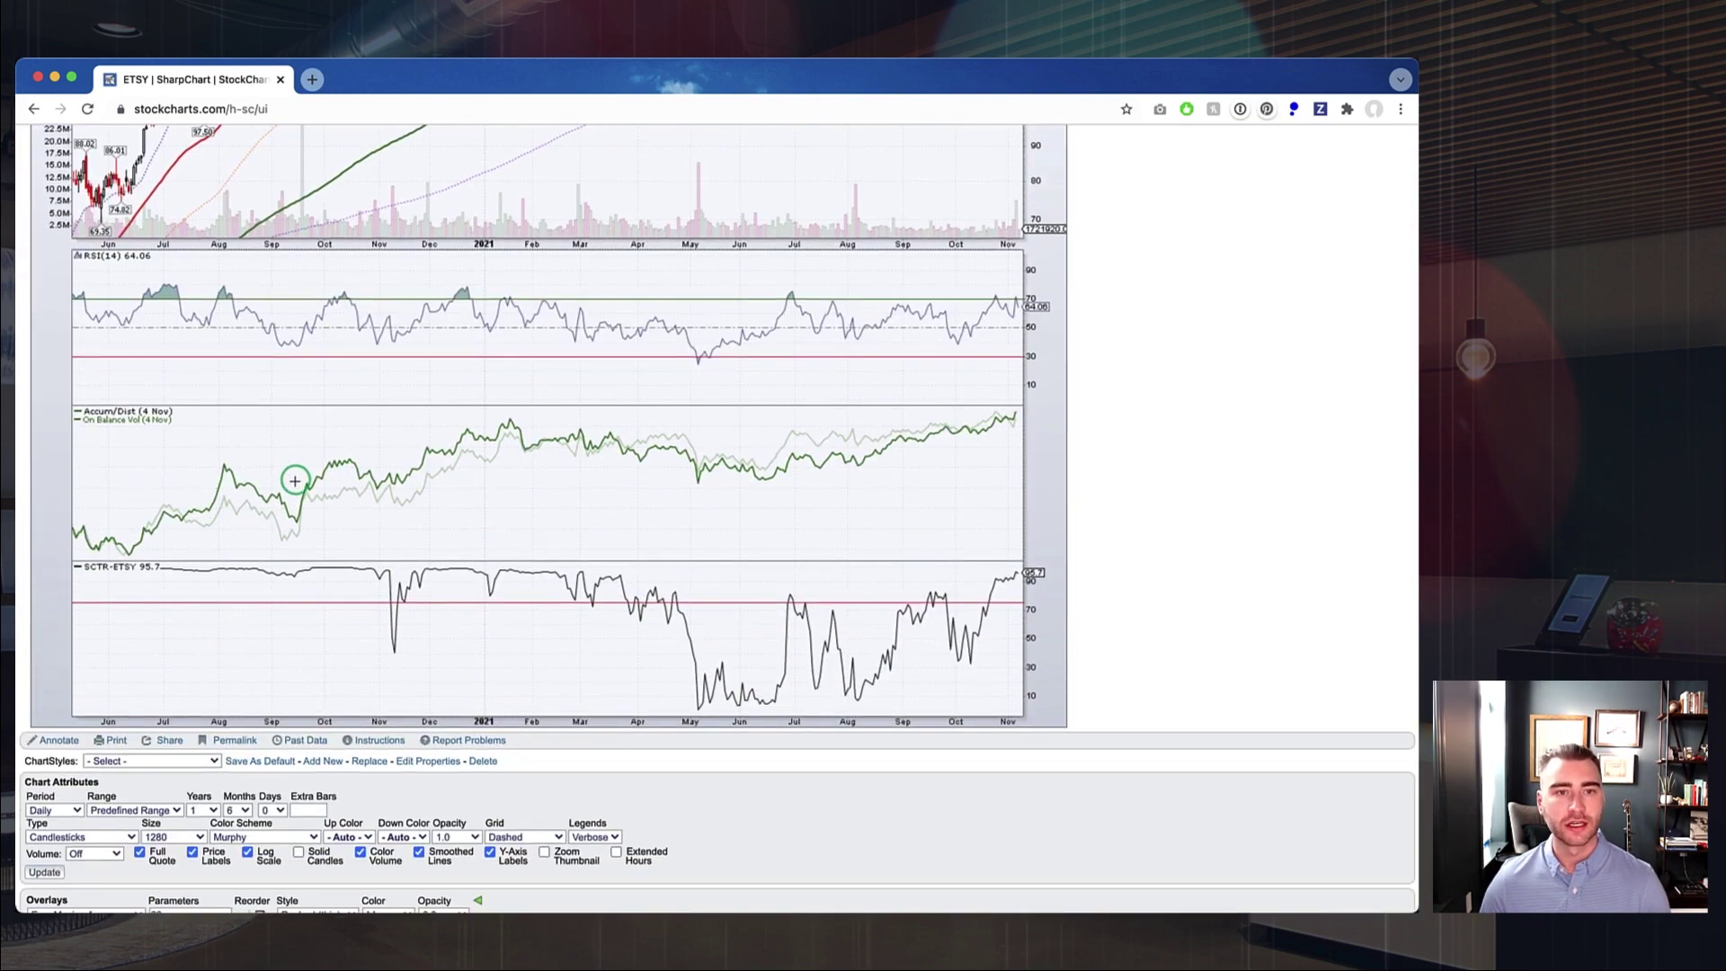